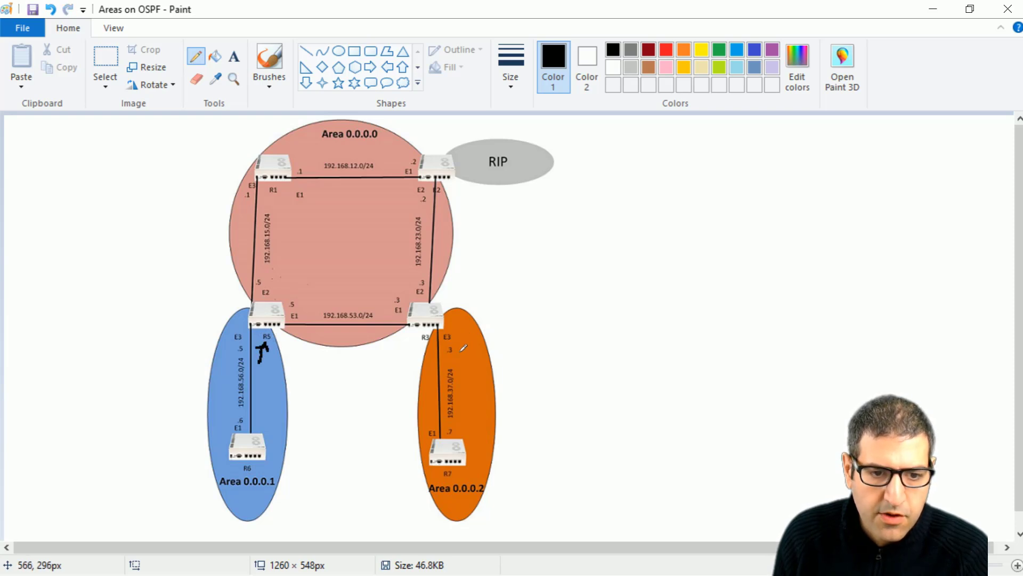
Draw freehand pencil marks beside routers R3 and R1 in the network diagram
left_click_drag(461, 351, 451, 336)
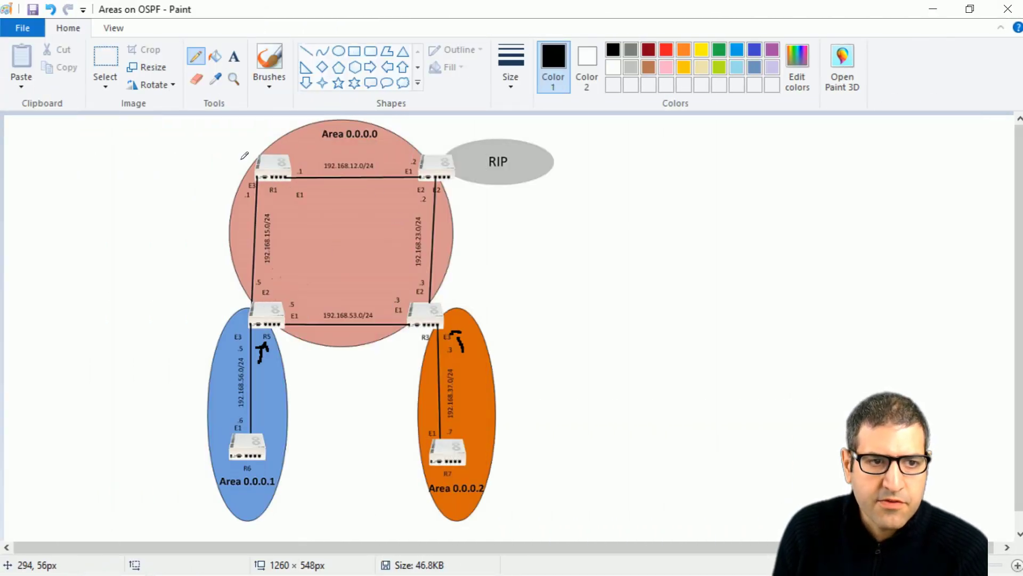
mouse_move(260, 153)
left_mouse_down()
mouse_move(236, 139)
mouse_move(232, 169)
left_mouse_up()
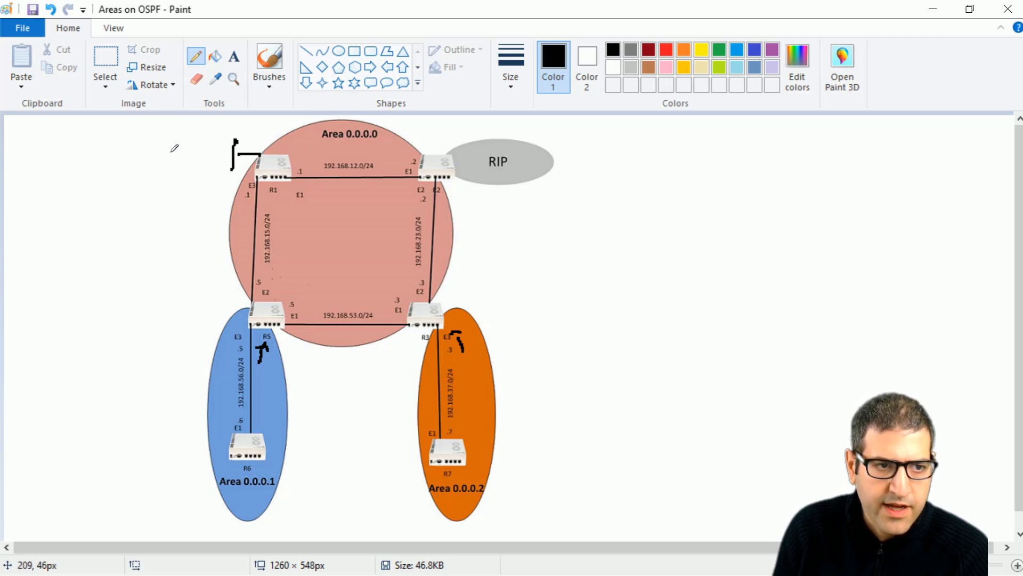
left_click_drag(156, 152, 216, 156)
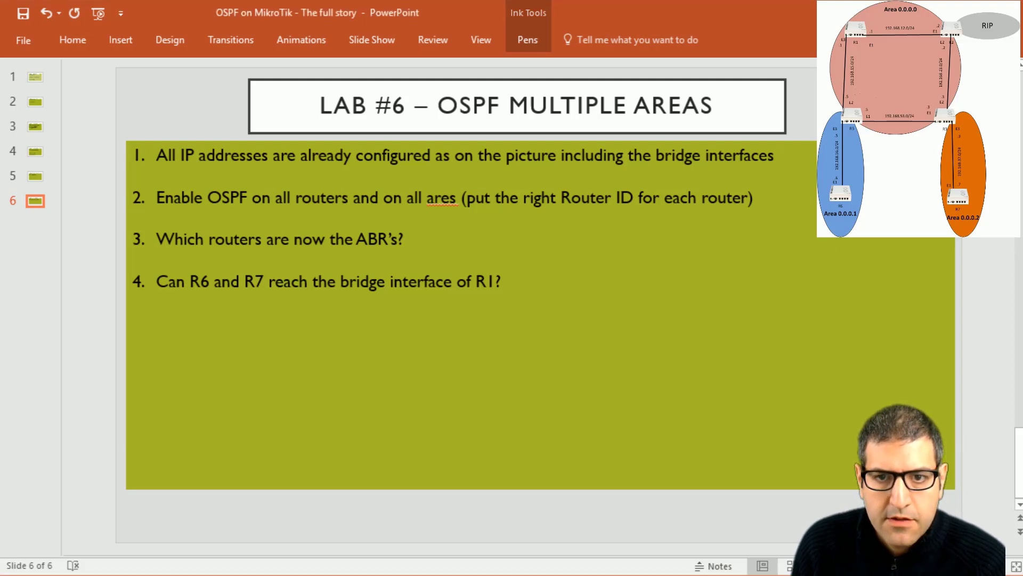
Mark the first lab task, about the already configured IP addresses, with a pen tick on the Lab #6 slide
left_click_drag(794, 150, 817, 148)
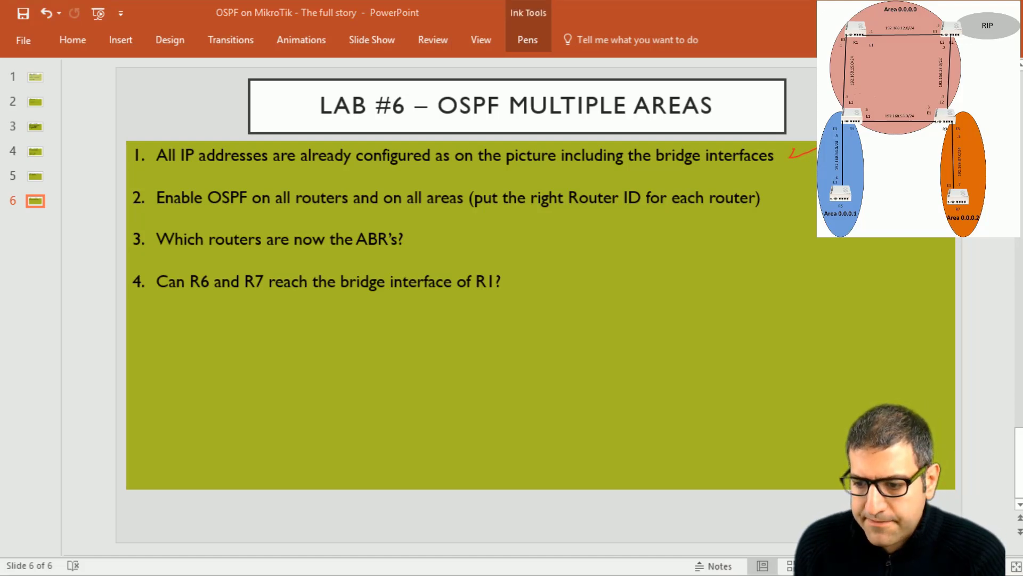
Switch to the WinBox session of R1 and set the default OSPF instance's router ID to 1.1.1.1
key("alt+Tab")
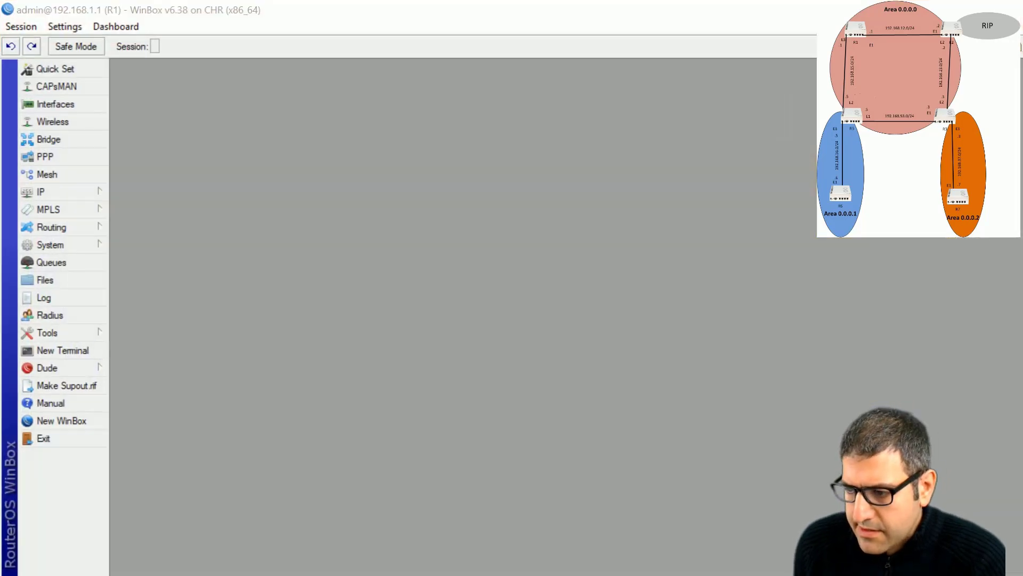
key("alt+Tab")
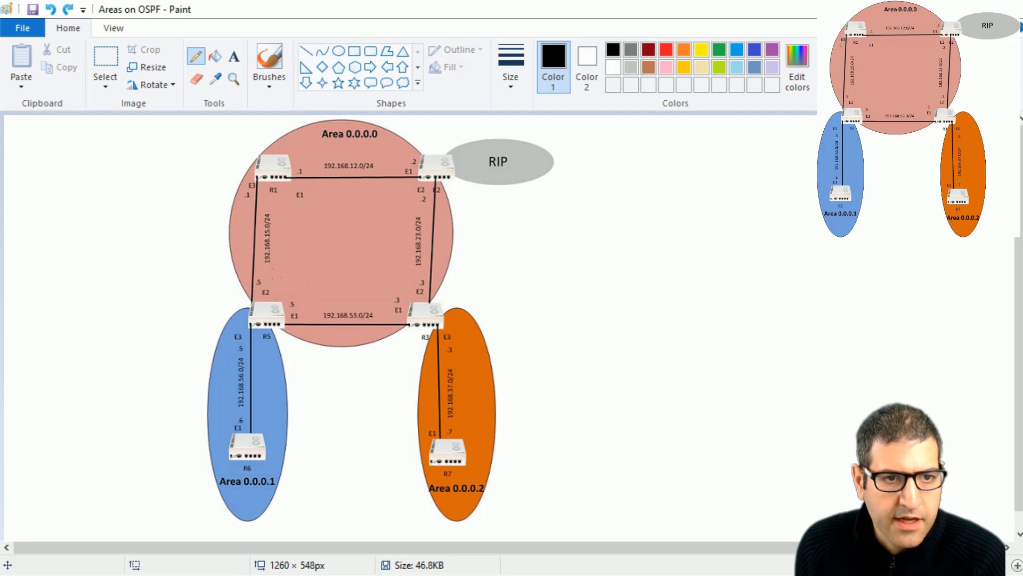
key("alt+Tab")
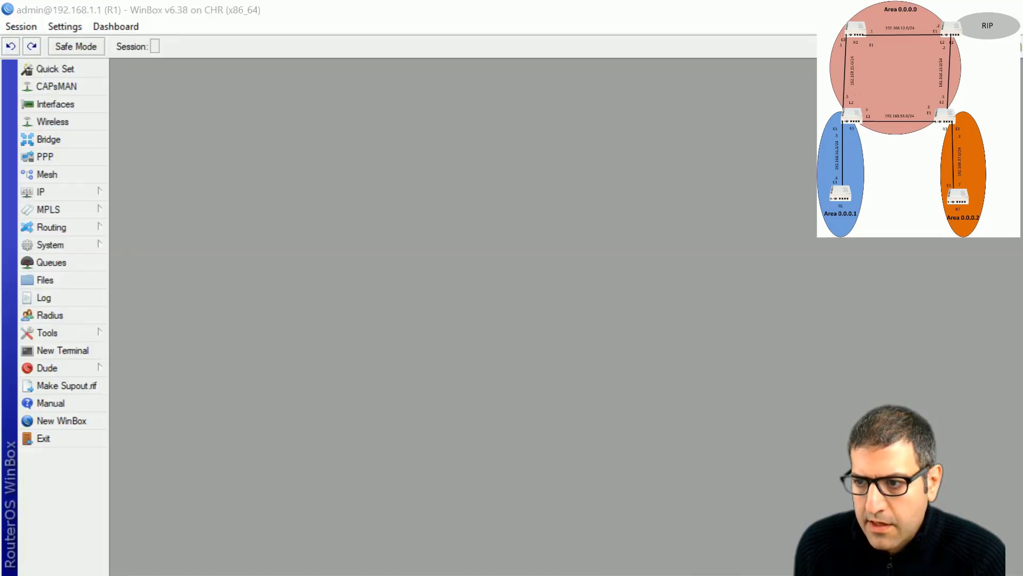
left_click(80, 227)
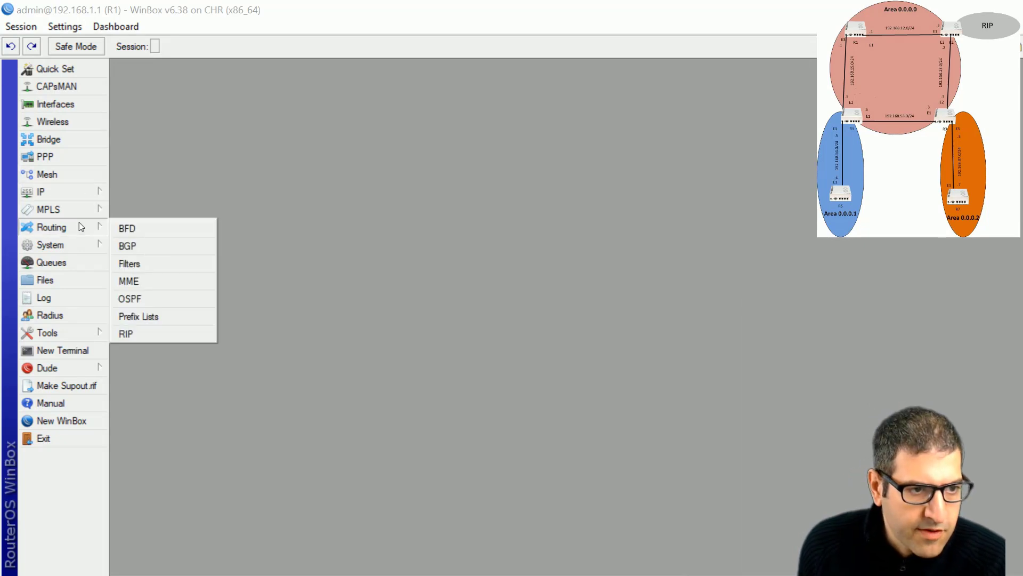
left_click(167, 302)
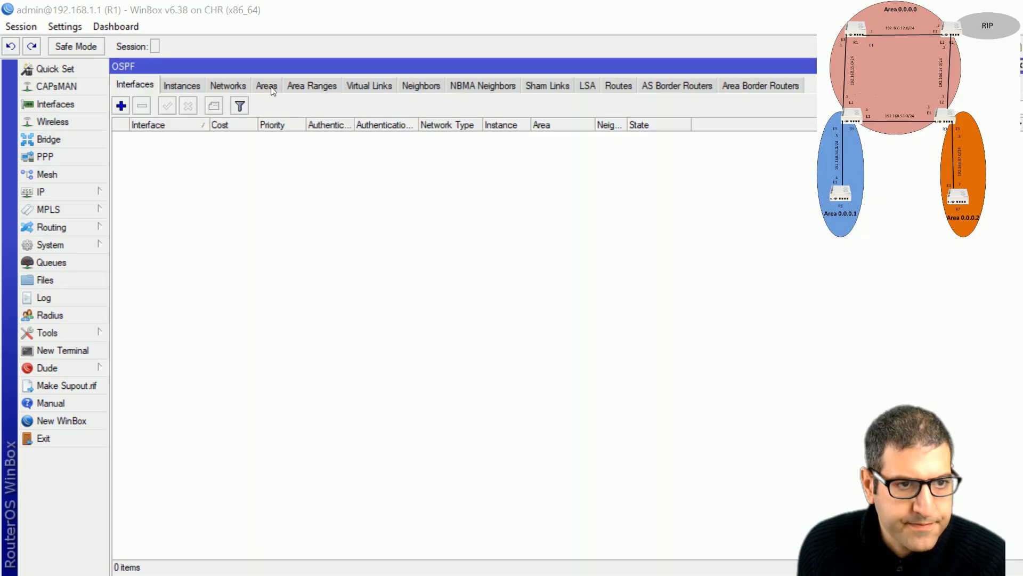
left_click(182, 86)
left_click(184, 139)
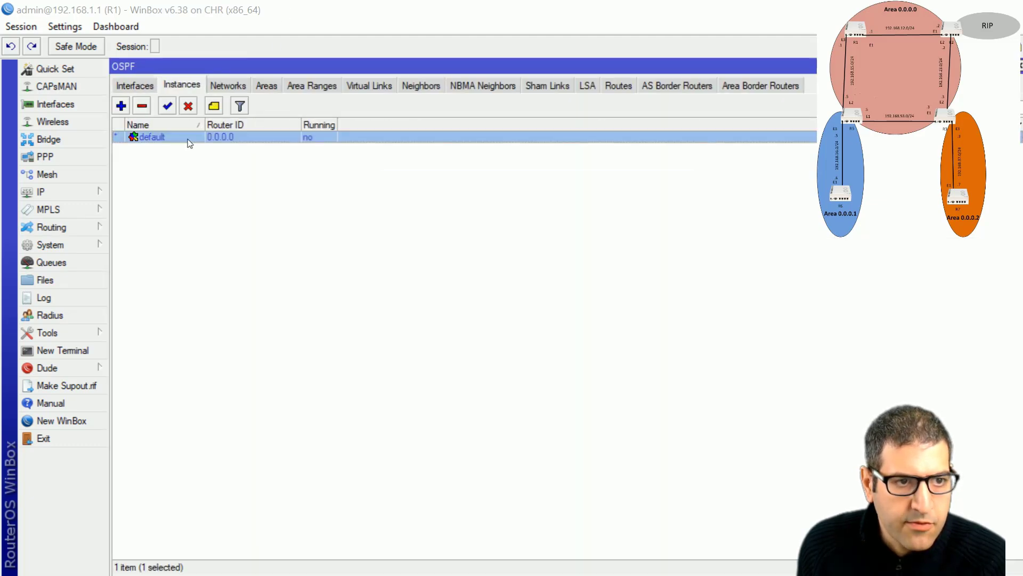
double_click(184, 139)
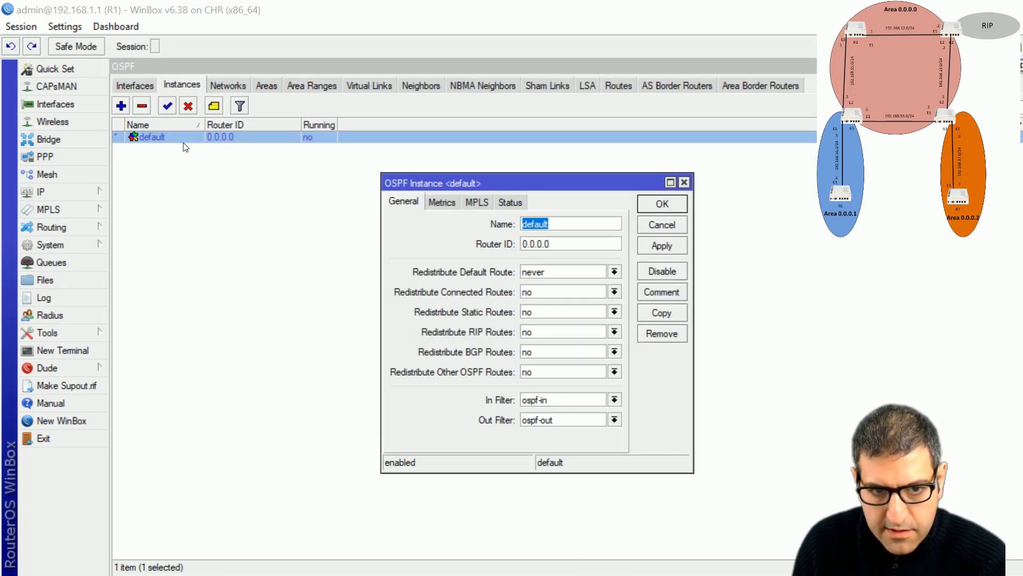
key("Tab")
type("1.1.1.1")
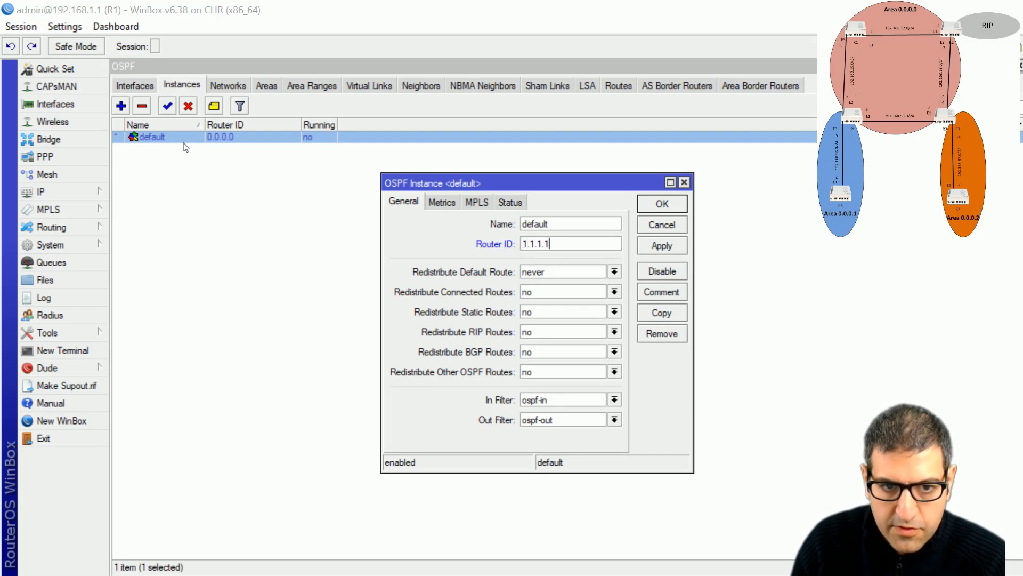
left_click(661, 205)
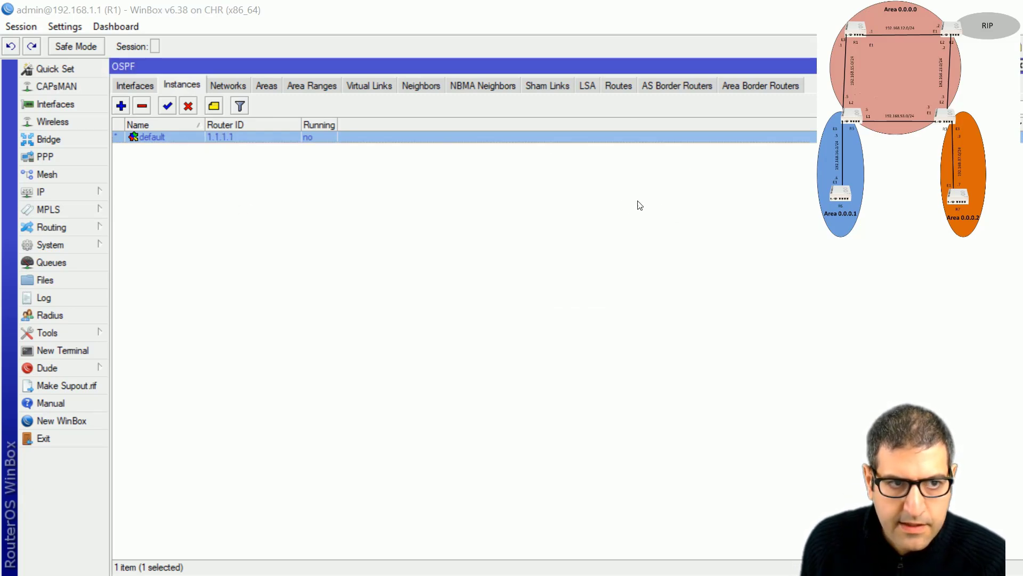
Add the OSPF network 0.0.0.0/0 in the backbone area on R1 and close the OSPF window
left_click(272, 88)
left_click(225, 84)
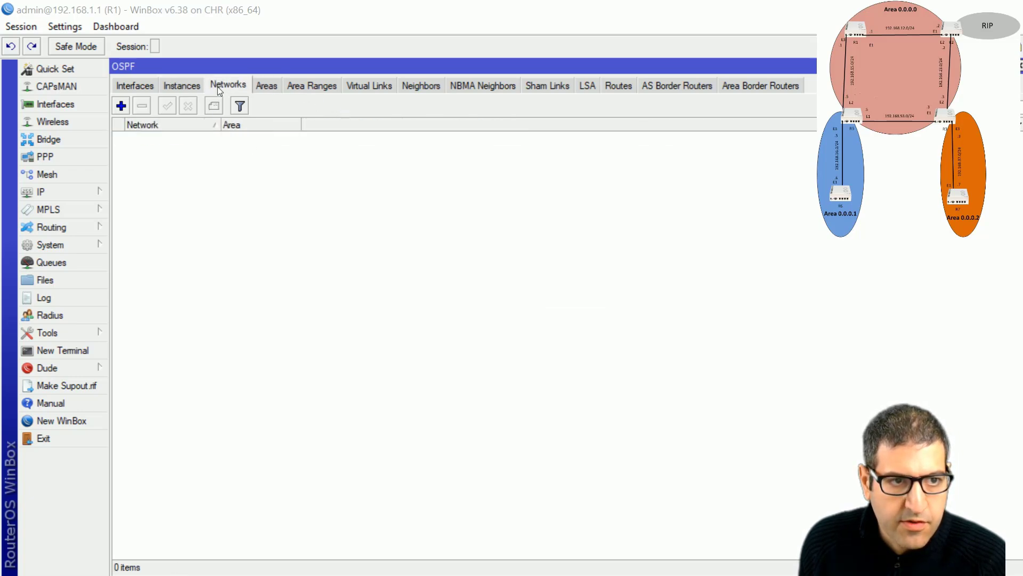
left_click(121, 105)
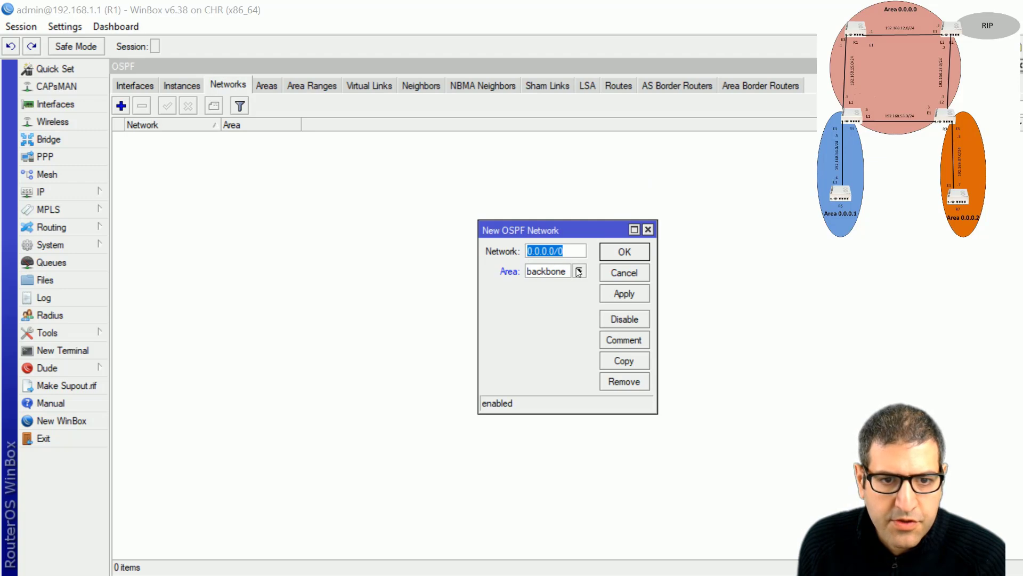
left_click(632, 249)
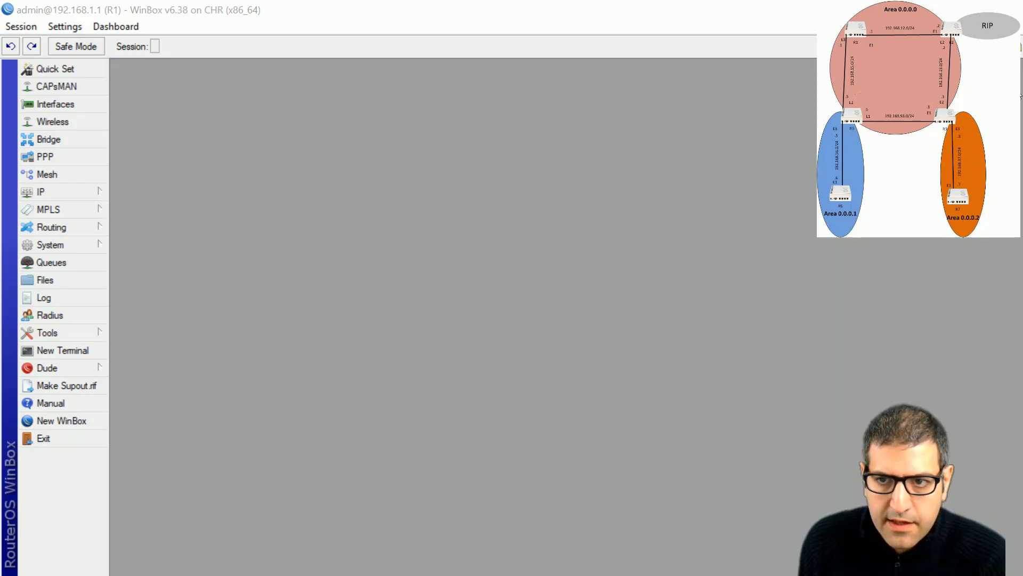
left_click(1020, 65)
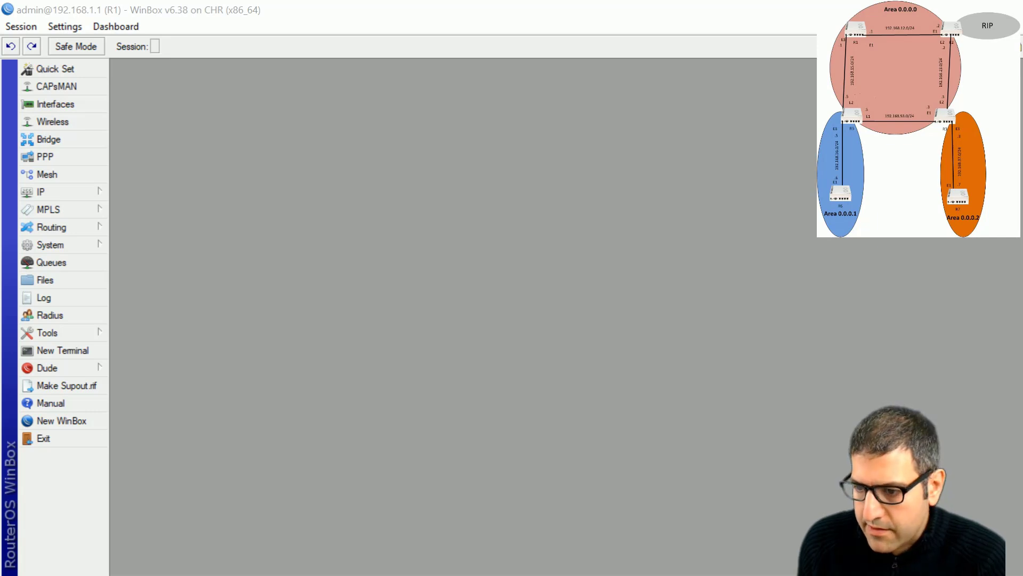
Switch to the WinBox session of R2 and set the default OSPF instance's router ID to 2.2.2.2
key("alt+Tab")
left_click(73, 231)
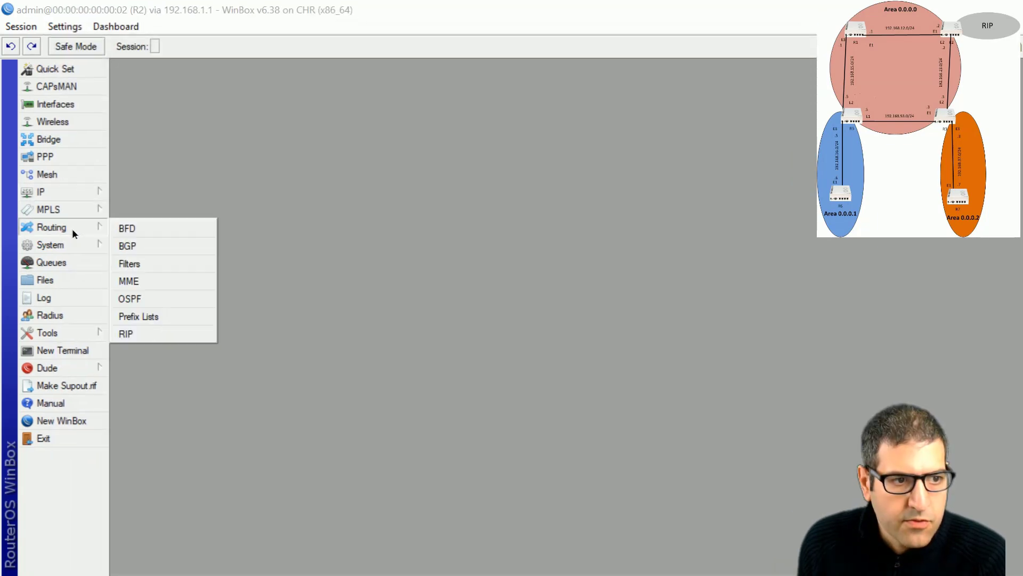
left_click(152, 298)
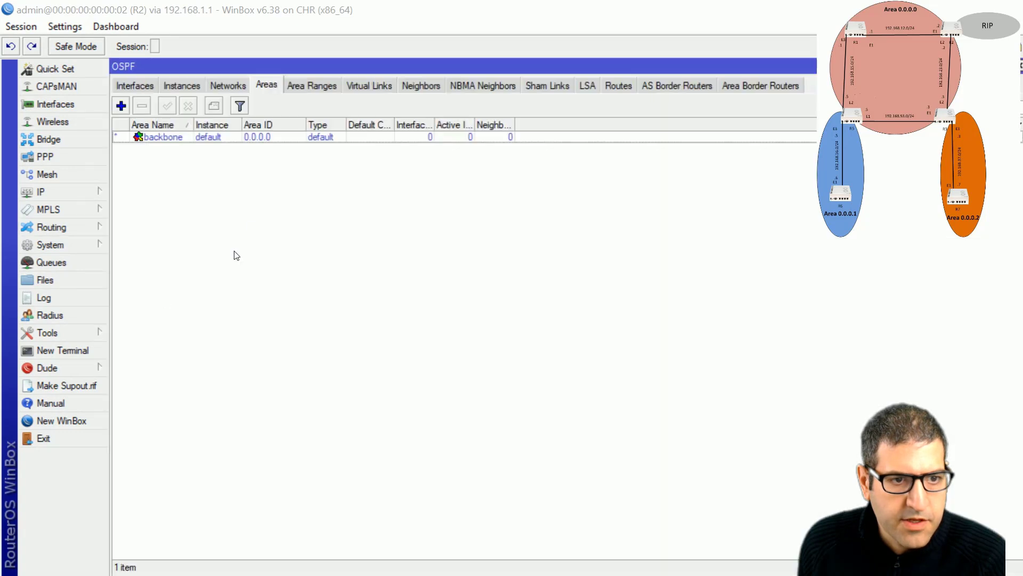
left_click(164, 86)
double_click(171, 137)
key("Tab")
type("2.2.2.2")
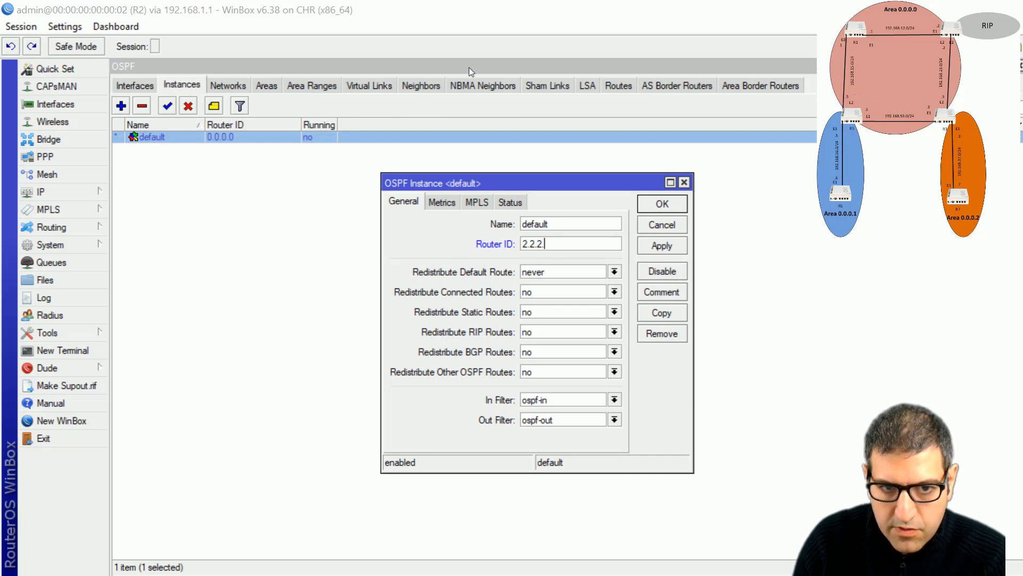
left_click(661, 204)
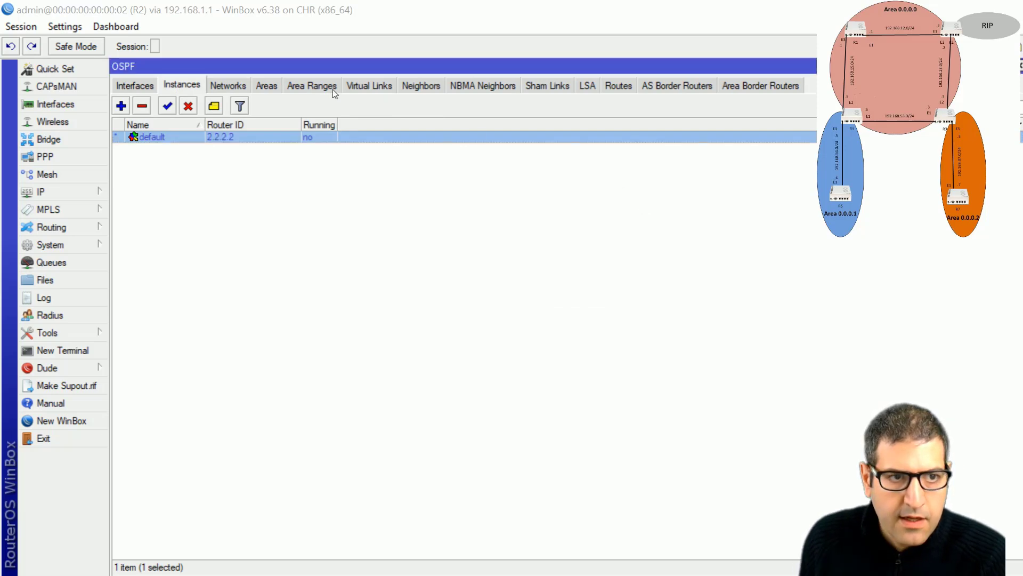
Add the OSPF network 192.168.12.0/24 in the backbone area on R2, consulting the network diagram for the address
left_click(263, 88)
left_click(208, 87)
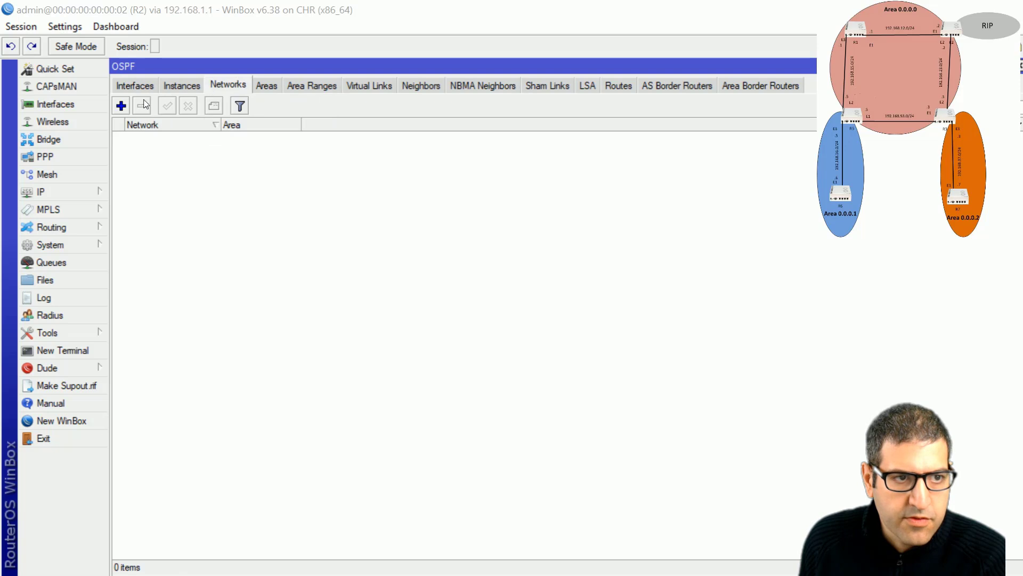
left_click(121, 106)
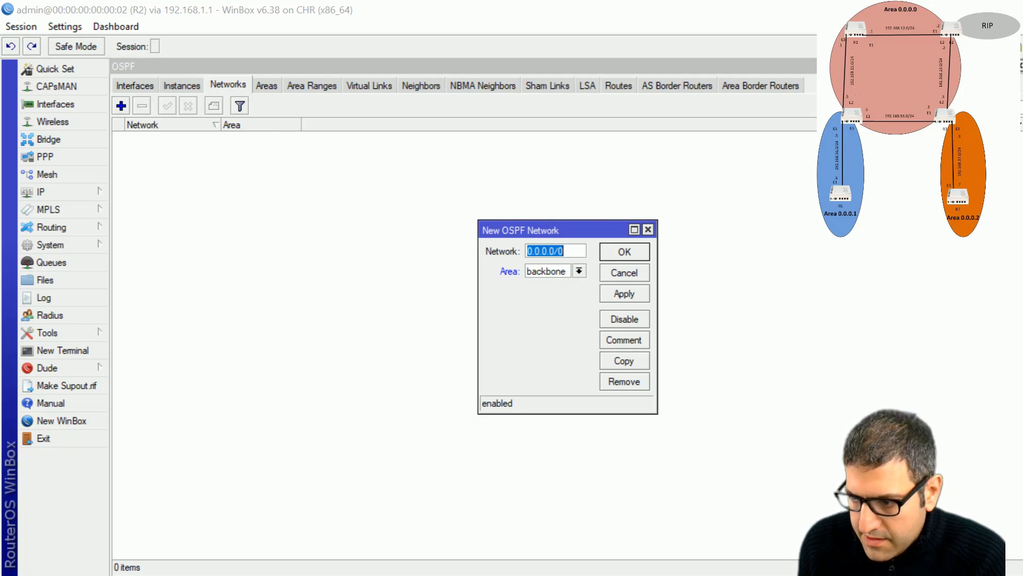
key("alt+Tab")
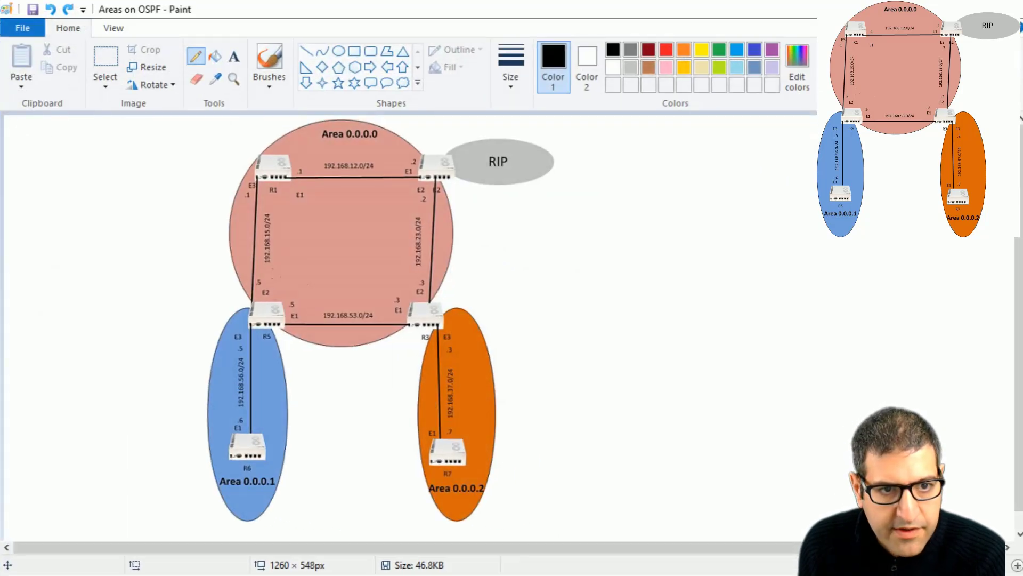
key("alt+Tab")
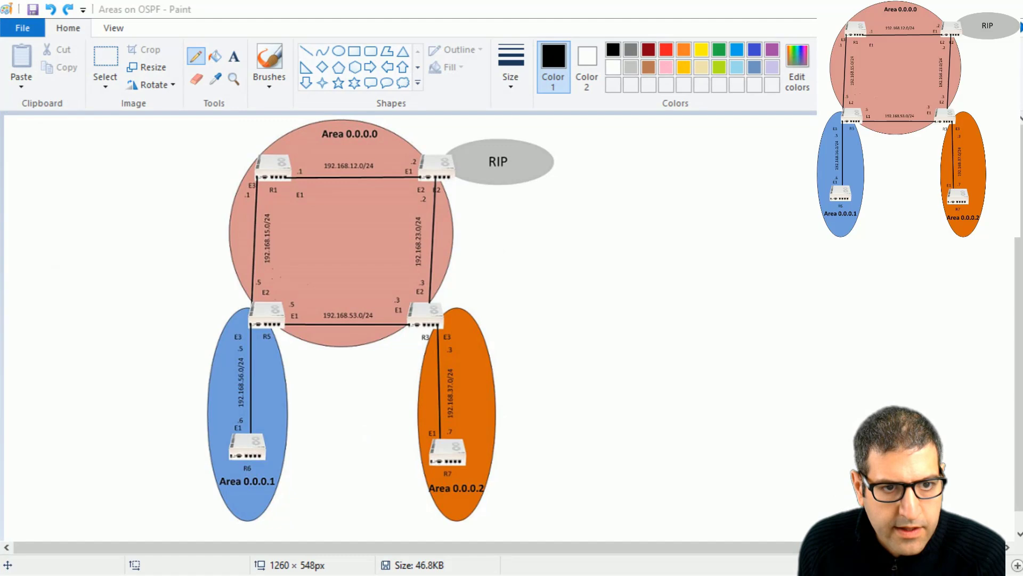
type("192.168.12")
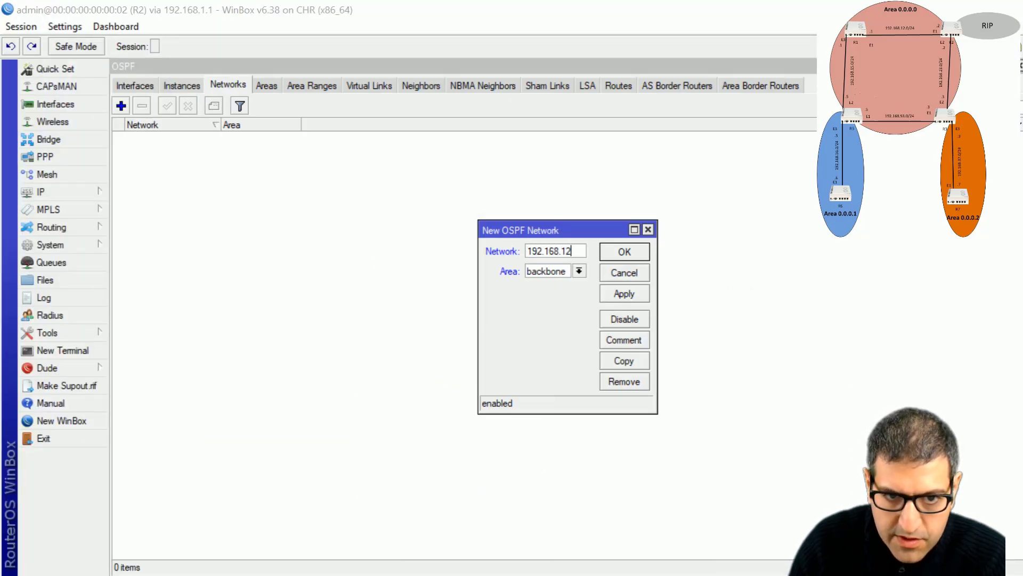
type(".0/24")
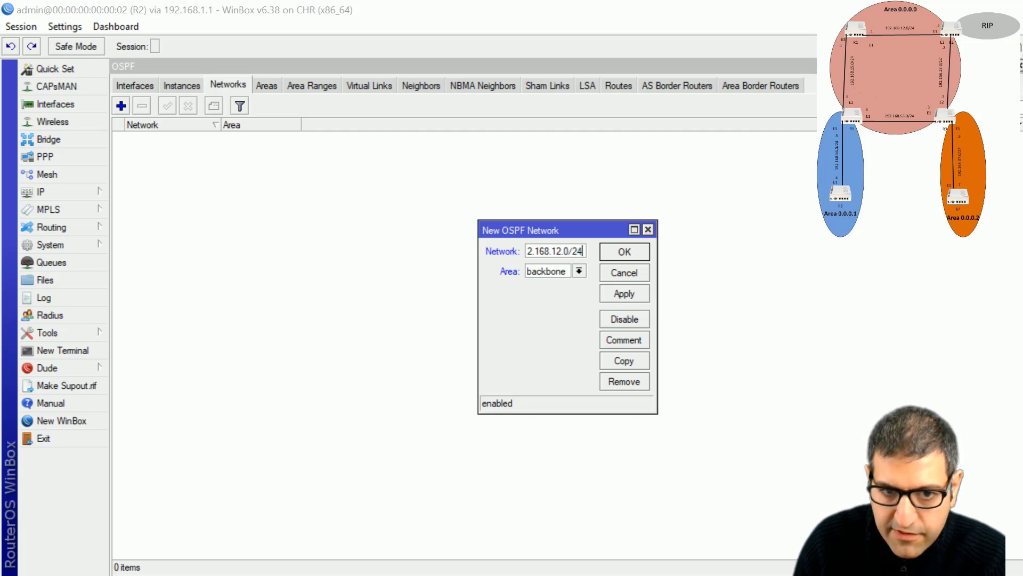
key("Tab")
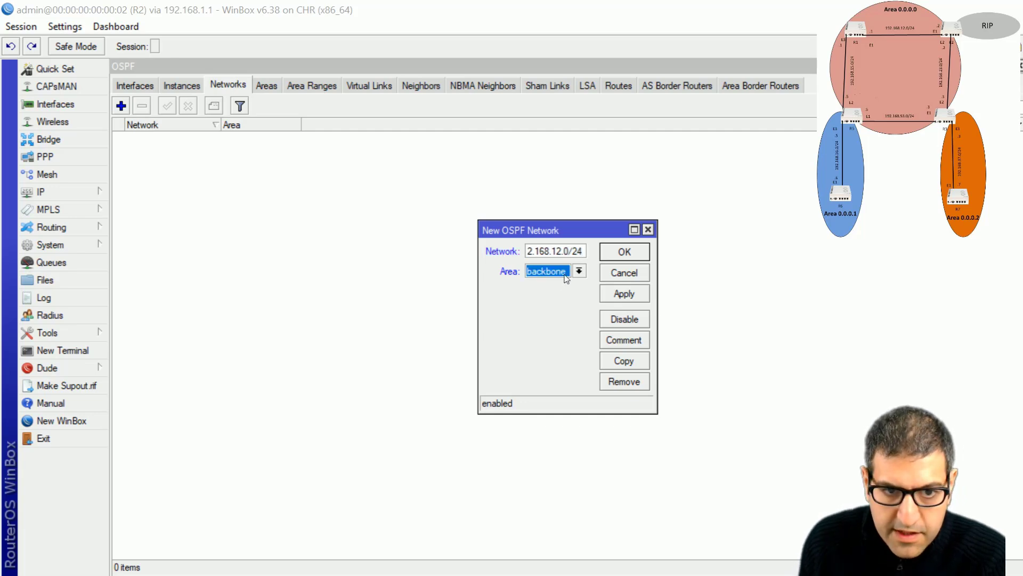
left_click(634, 252)
Add the OSPF network 192.168.23.0/24 in the backbone area on R2
left_click(123, 106)
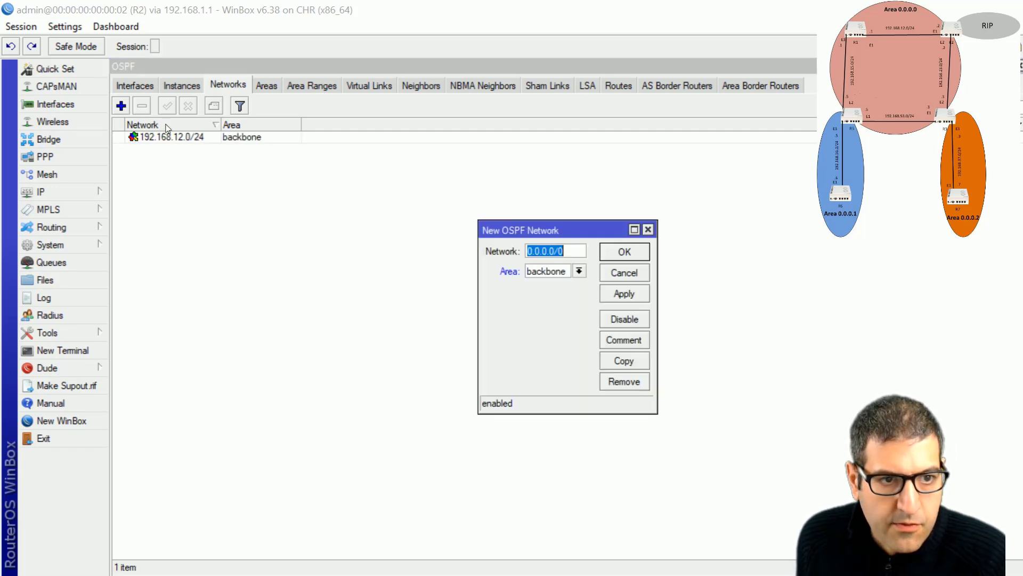
type("192.168")
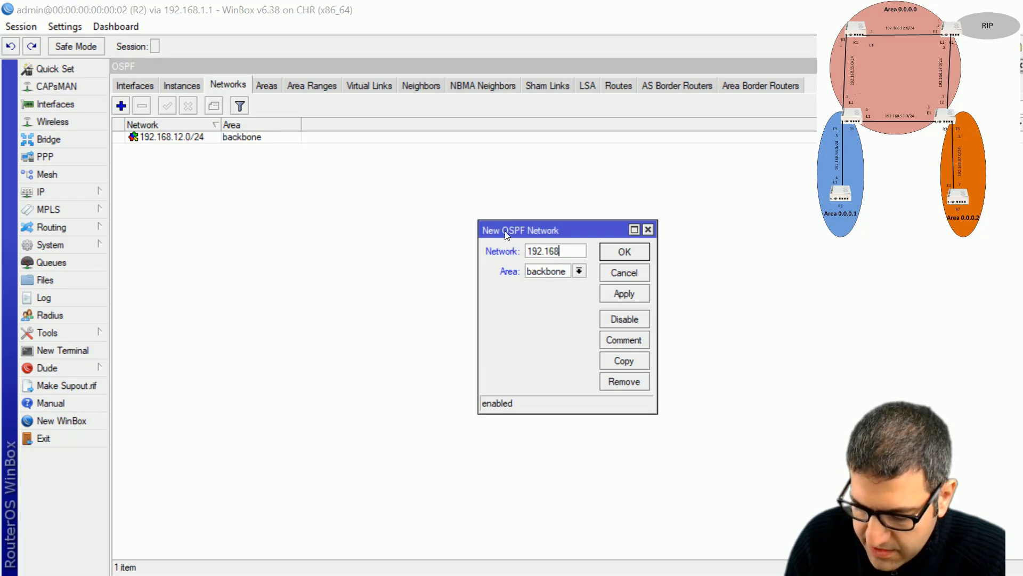
type(".23.0/24")
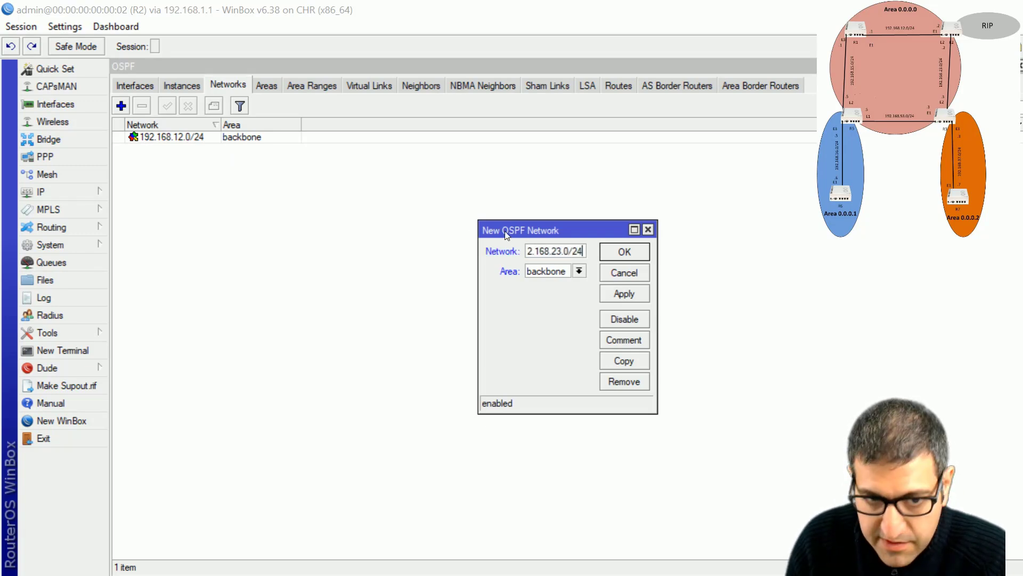
left_click(625, 251)
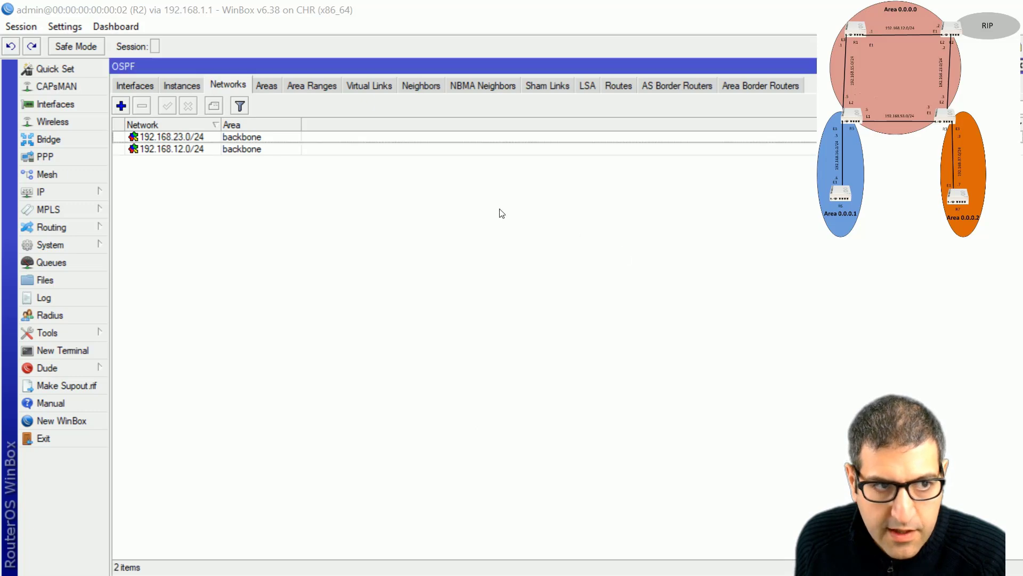
Add the OSPF network 22.22.22.0/24 in the backbone area on R2
left_click(120, 106)
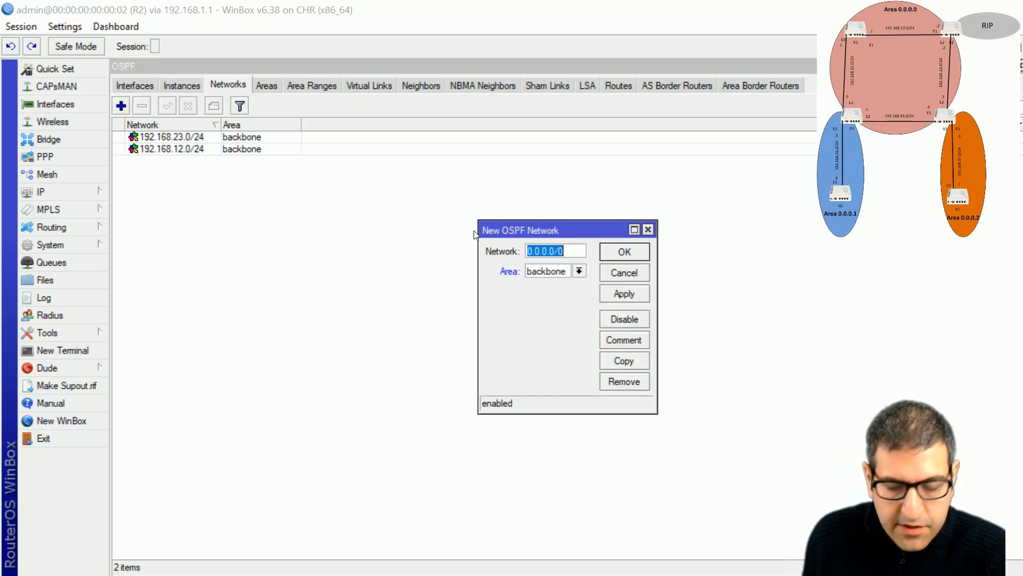
type("22.22.22")
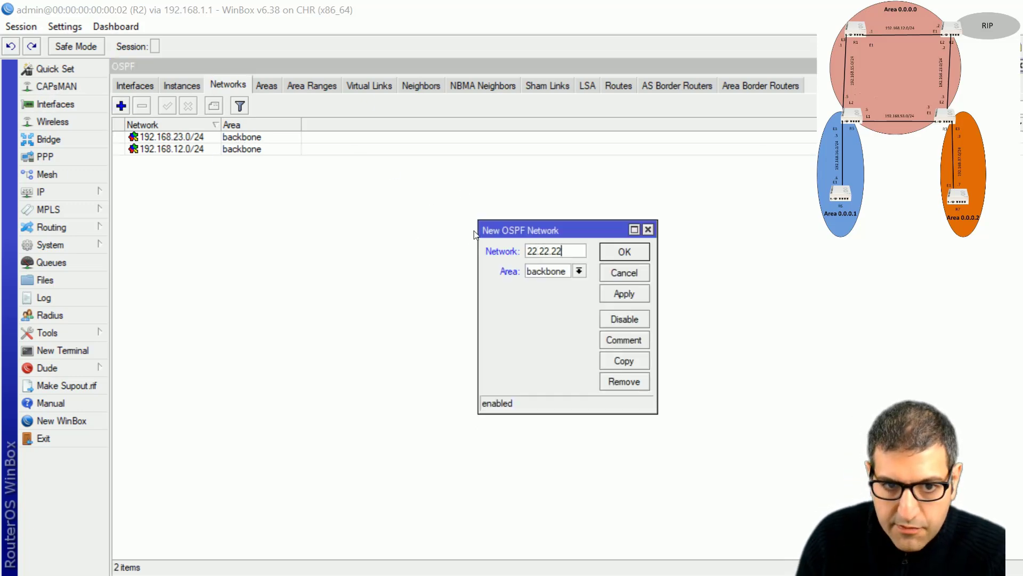
type(".0/24")
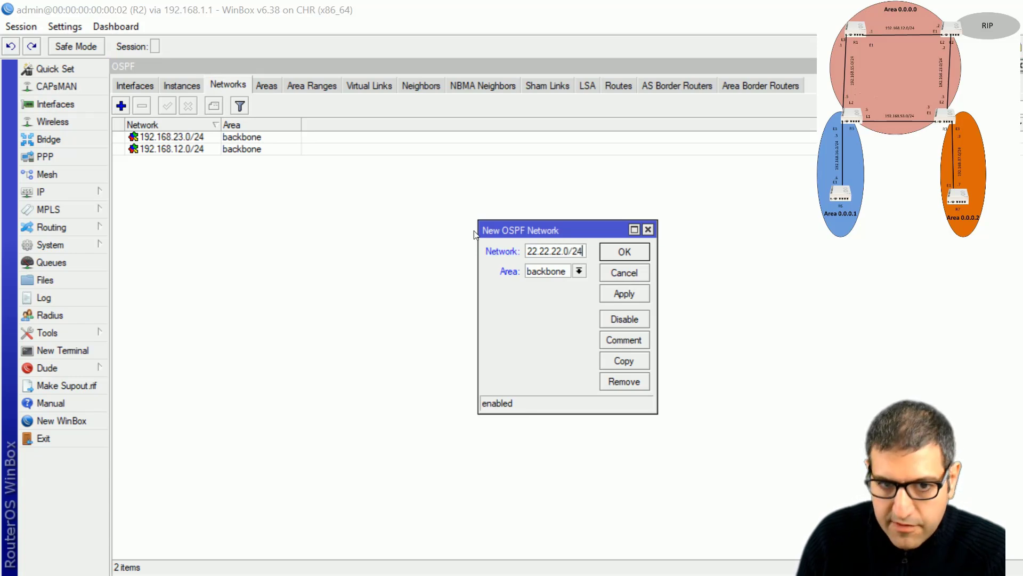
left_click(633, 254)
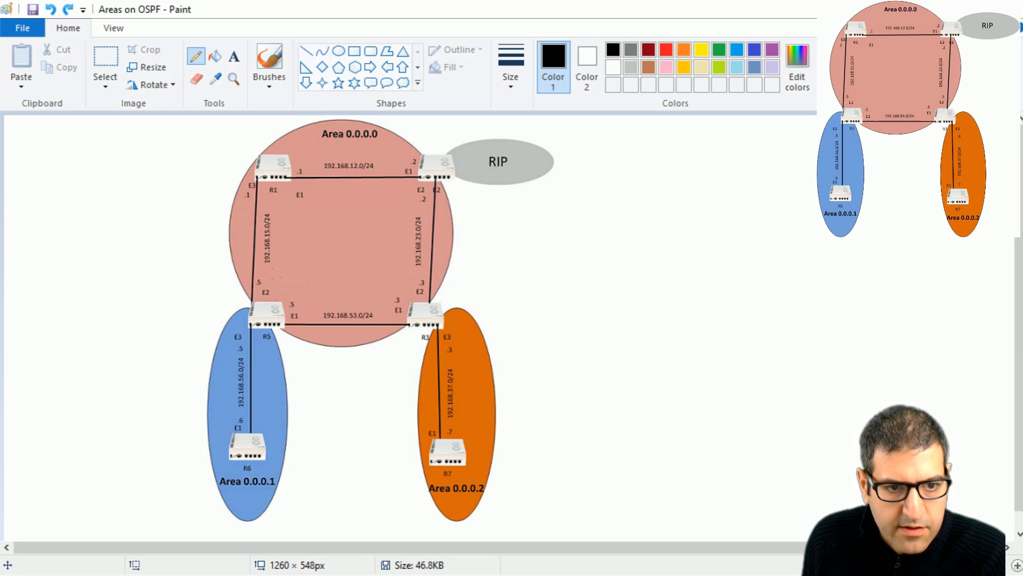
Switch to the WinBox session of R3 and set the default OSPF instance's router ID to 3.3.3.3
key("alt+Tab")
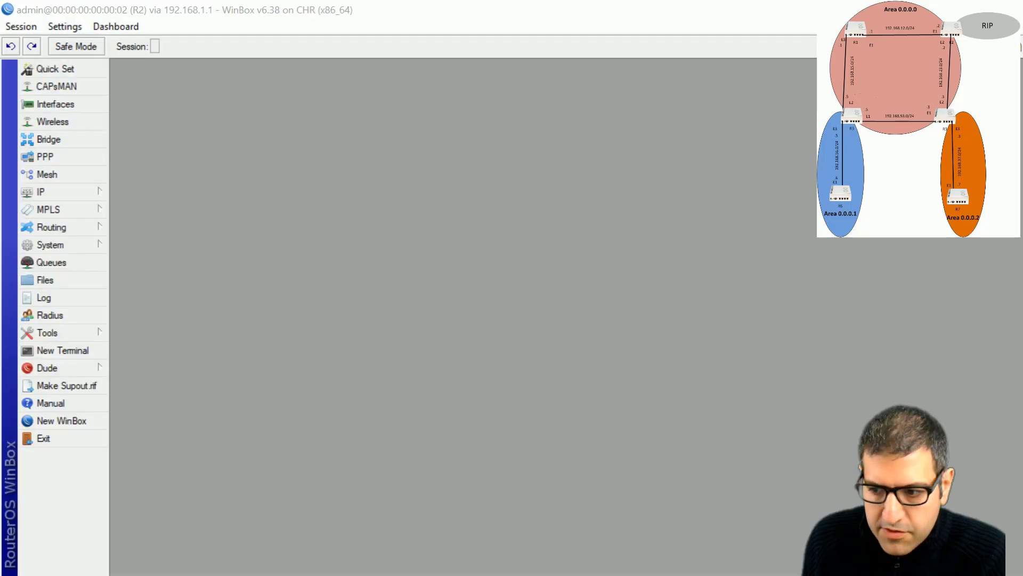
left_click(81, 230)
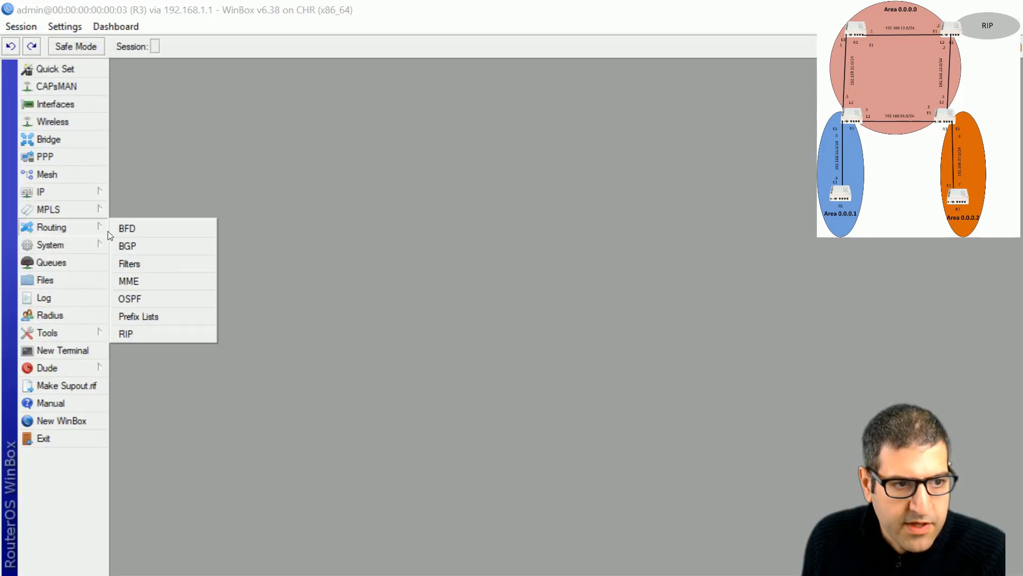
left_click(195, 294)
left_click(179, 87)
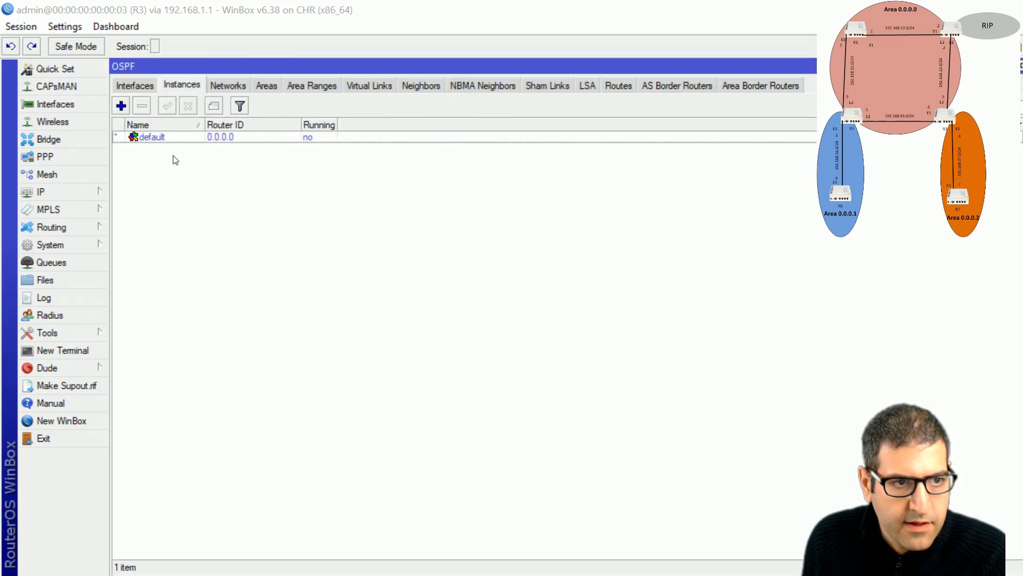
double_click(168, 139)
key("Tab")
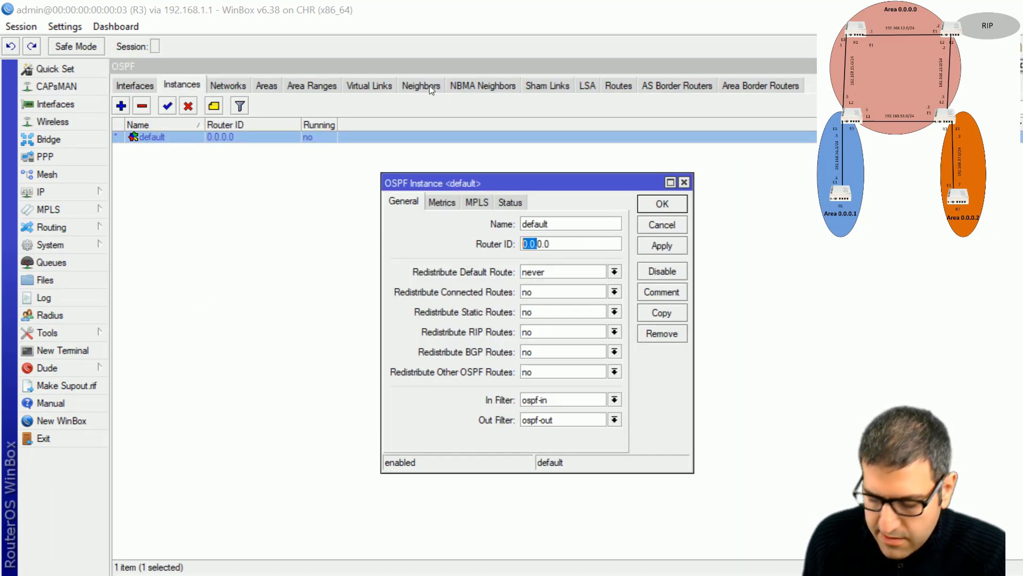
type("0")
key("BackSpace")
type("3.3.3.3")
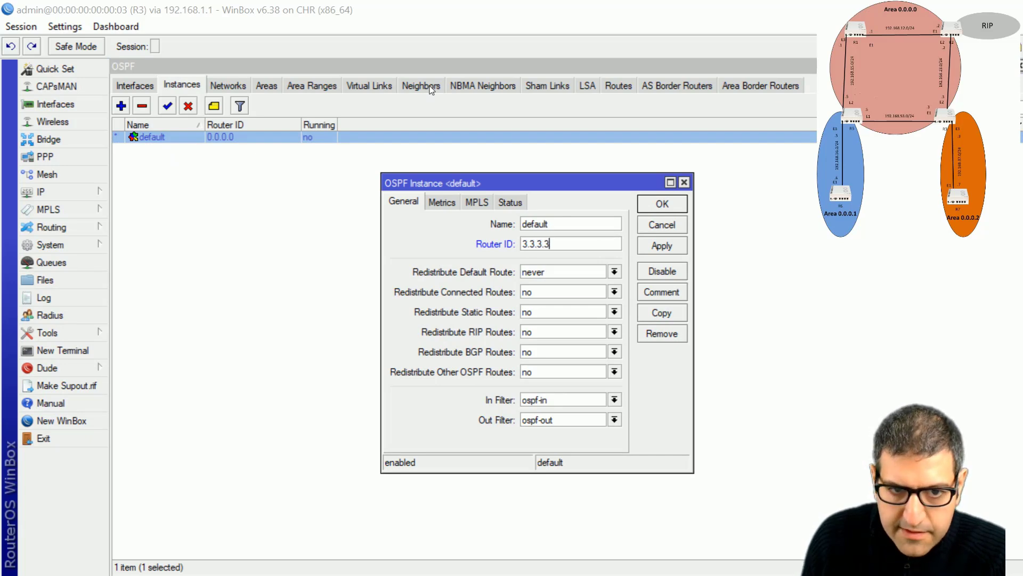
key("Return")
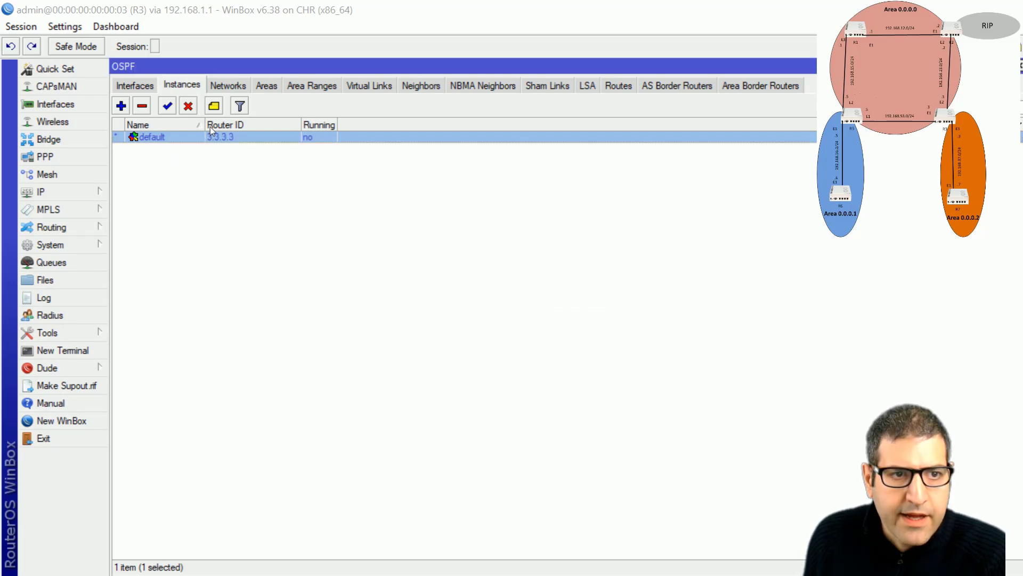
Add the OSPF network 192.168.23.0/24 in the backbone area on R3
left_click(230, 84)
left_click(121, 105)
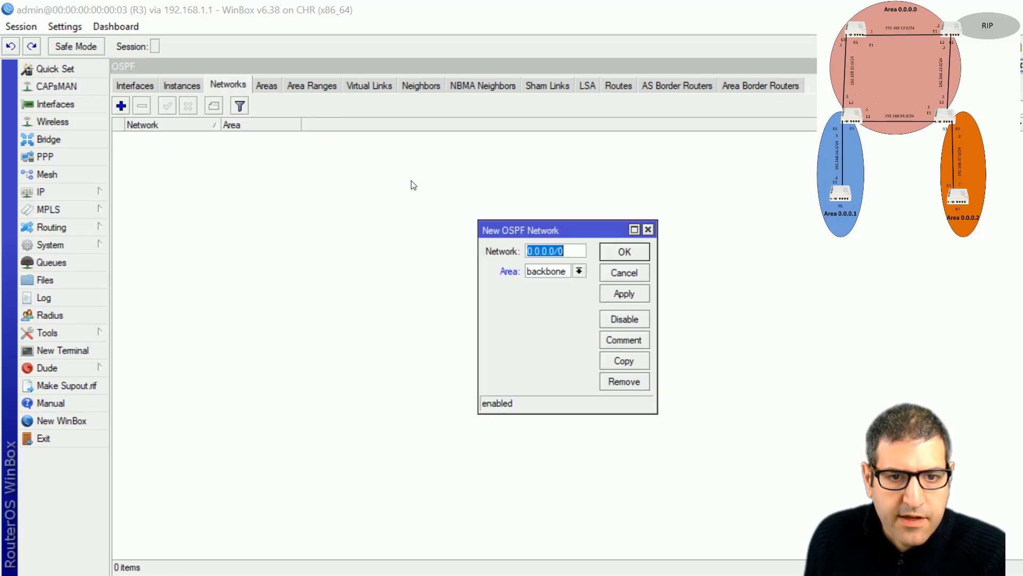
type("192.168")
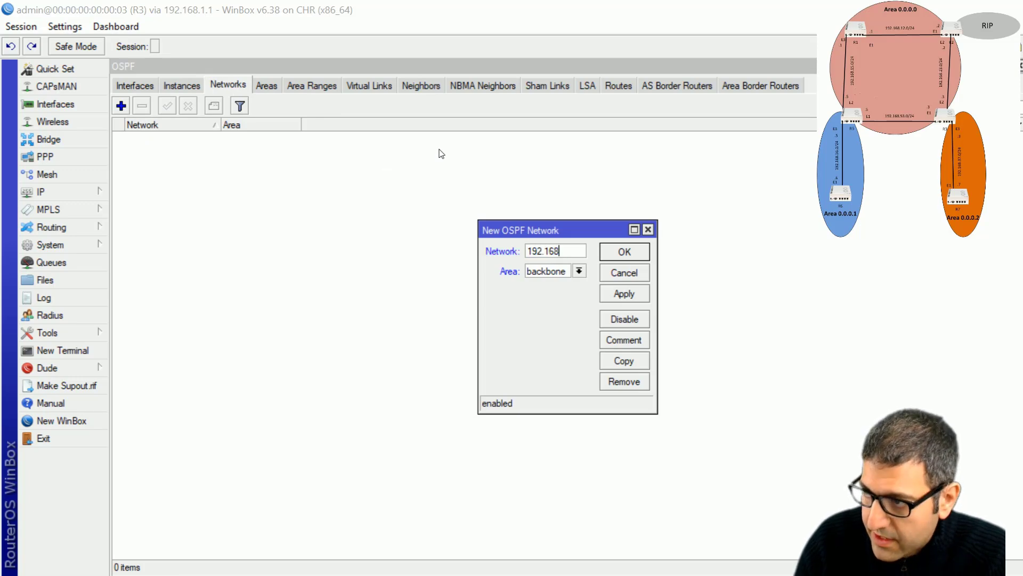
type(".23.")
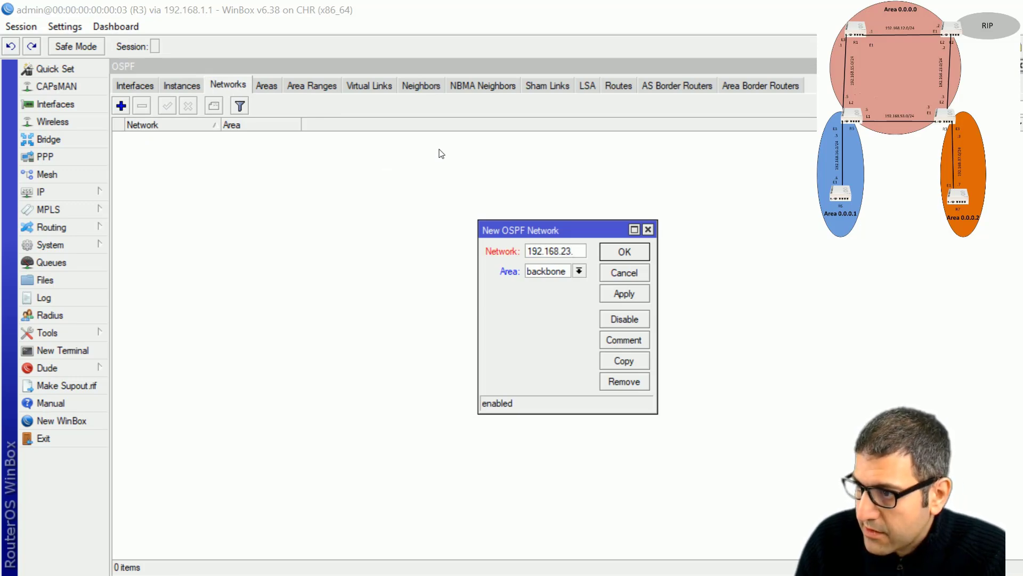
type("0/24")
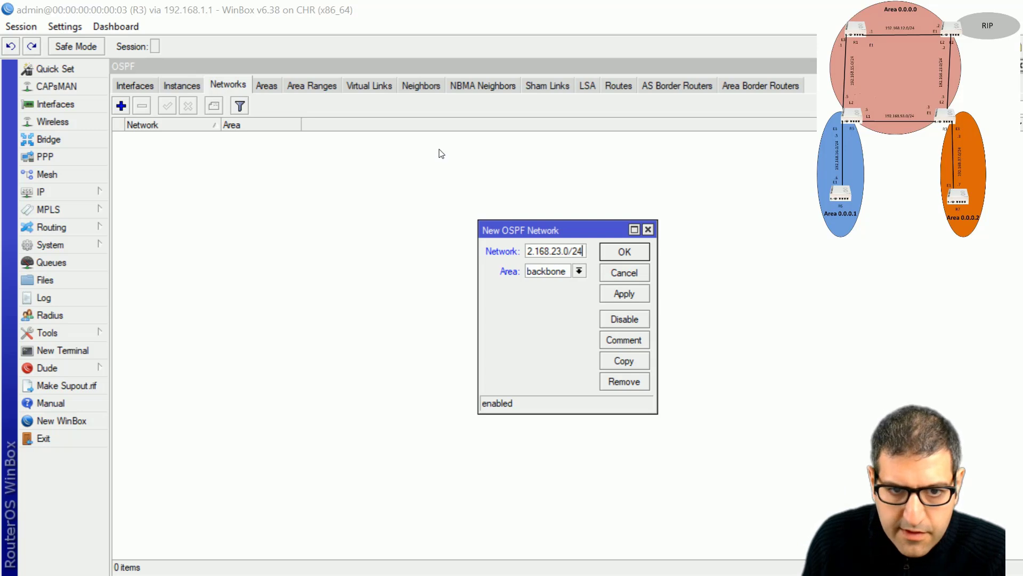
left_click(631, 250)
Add the OSPF network 192.168.53.0/24 in the backbone area on R3
left_click(121, 106)
type("192.168.53.0")
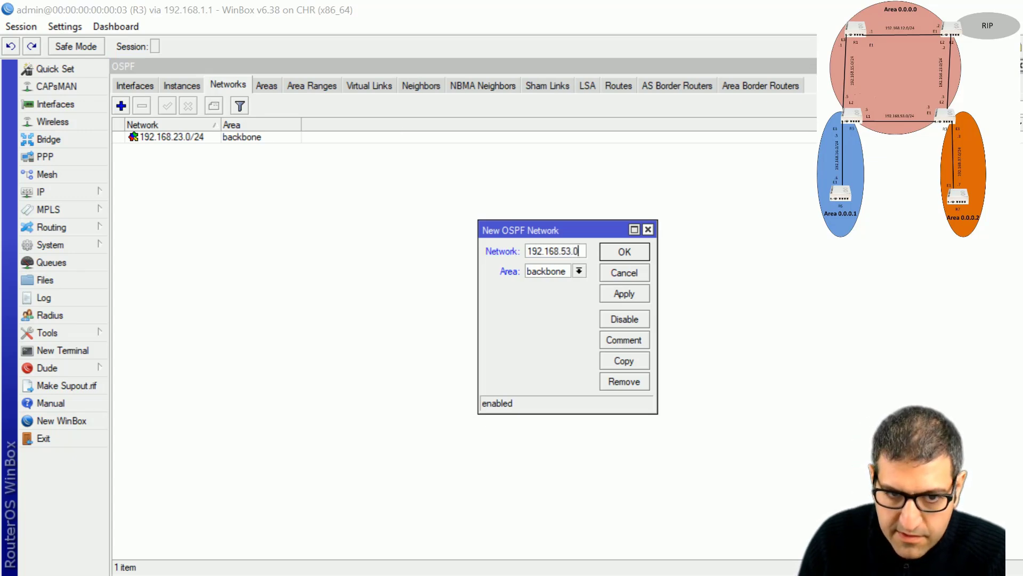
type("/24")
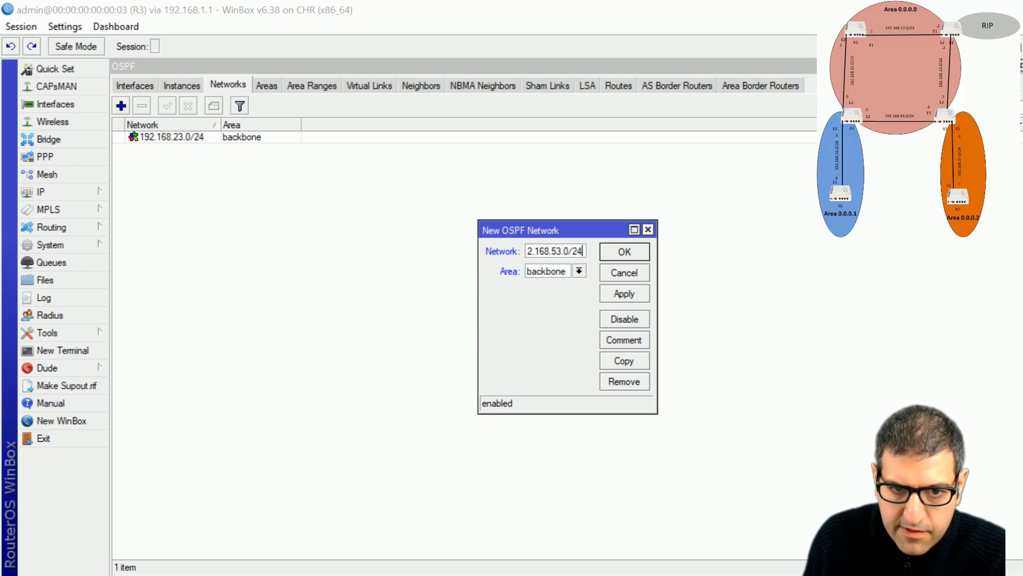
left_click(638, 257)
Add the OSPF network 33.33.33.0/24 in the backbone area on R3
left_click(121, 106)
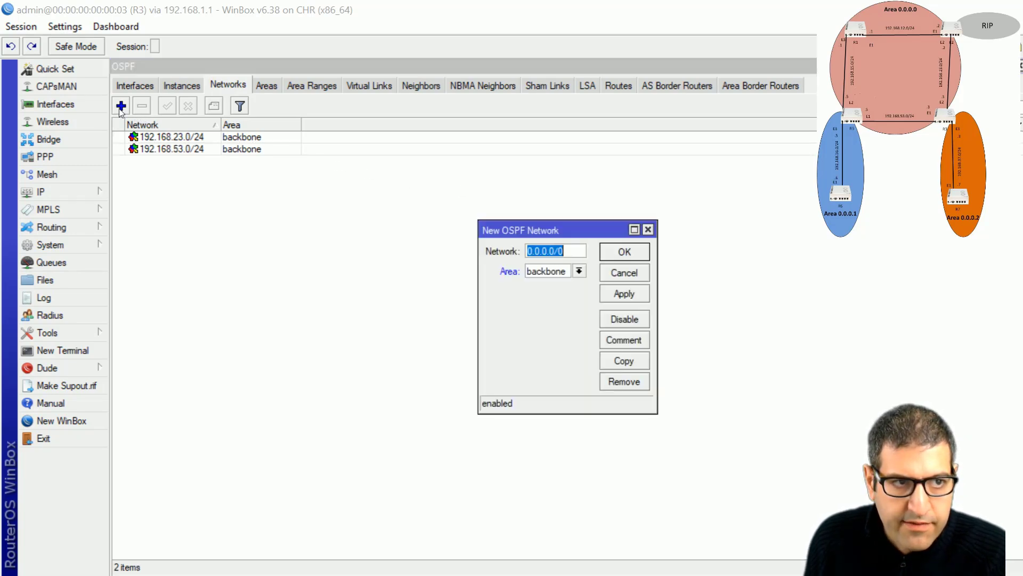
type("33.33.")
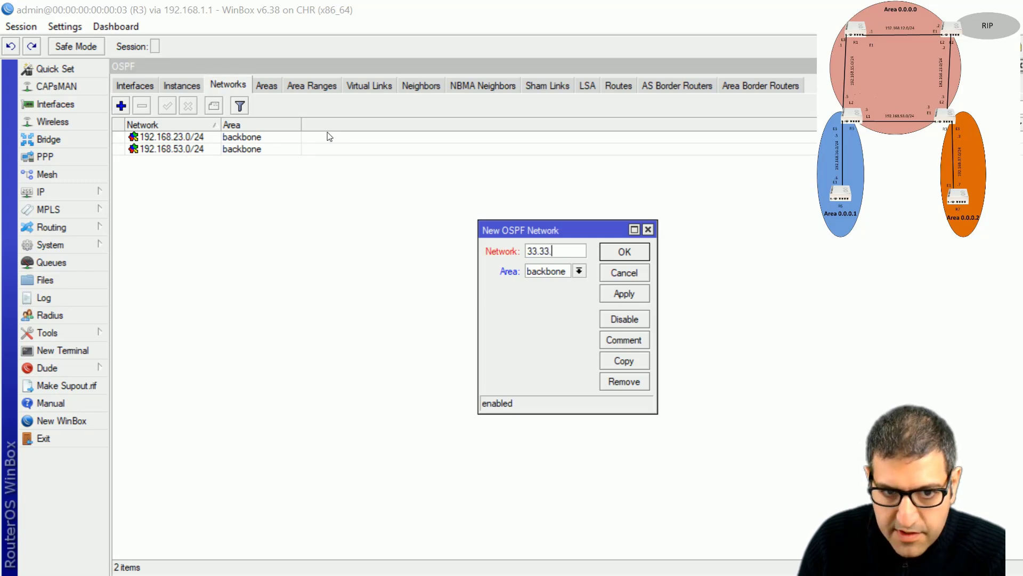
type("33.0/")
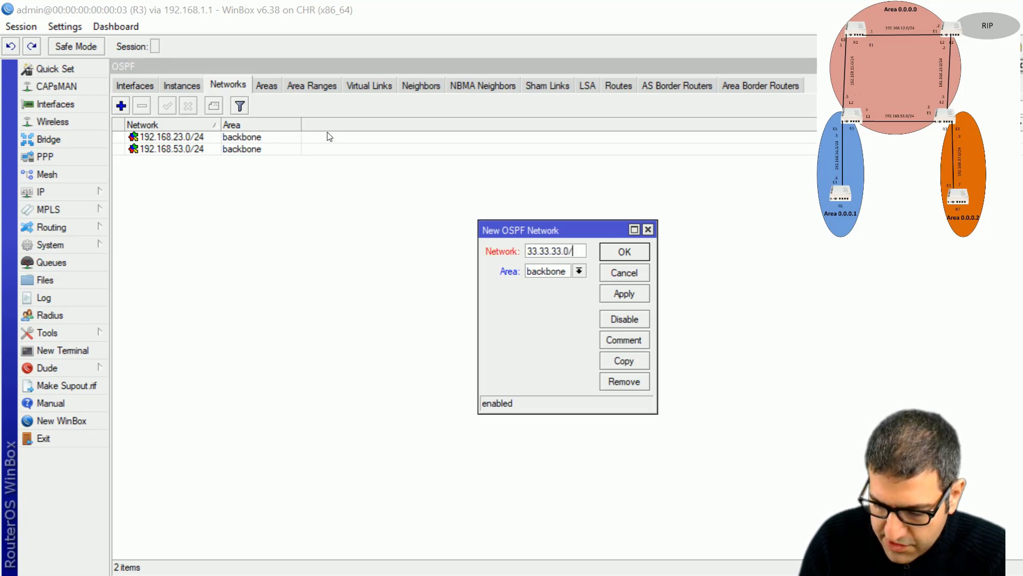
type("24")
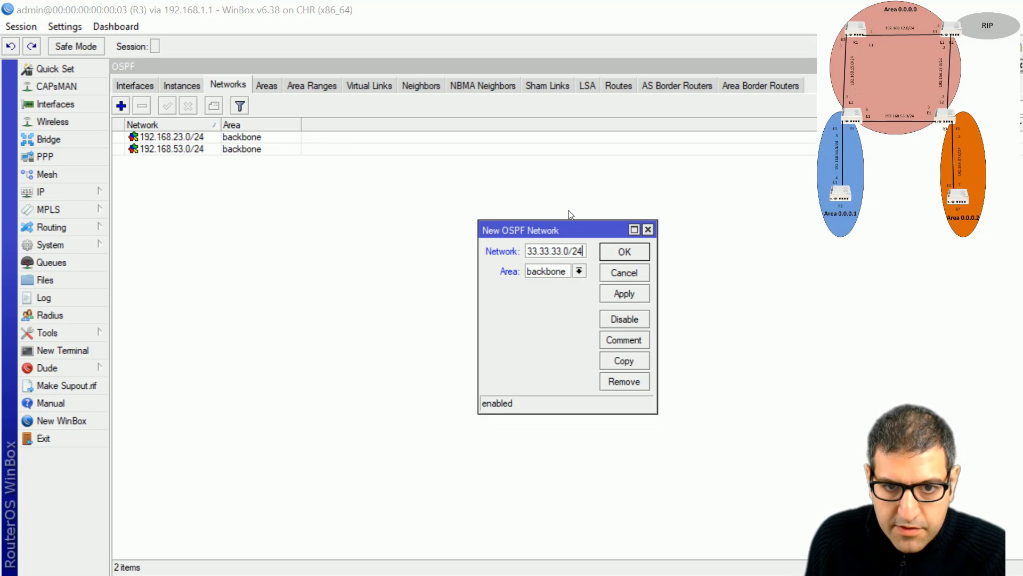
left_click(619, 256)
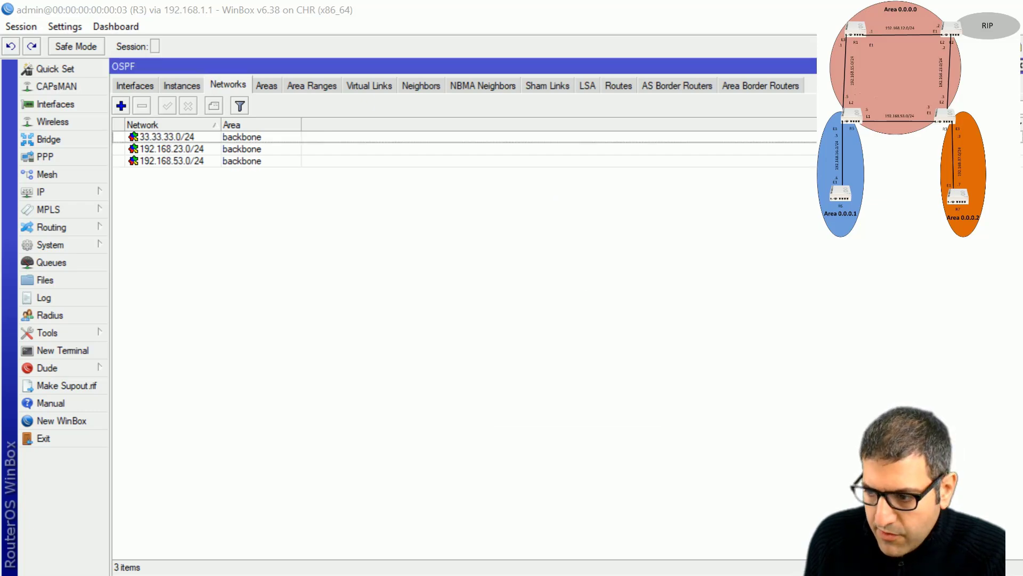
Switch to the network diagram in Paint and mark R3's E3 interface and the 192.168.37.0/24 link with freehand strokes
key("alt+Tab")
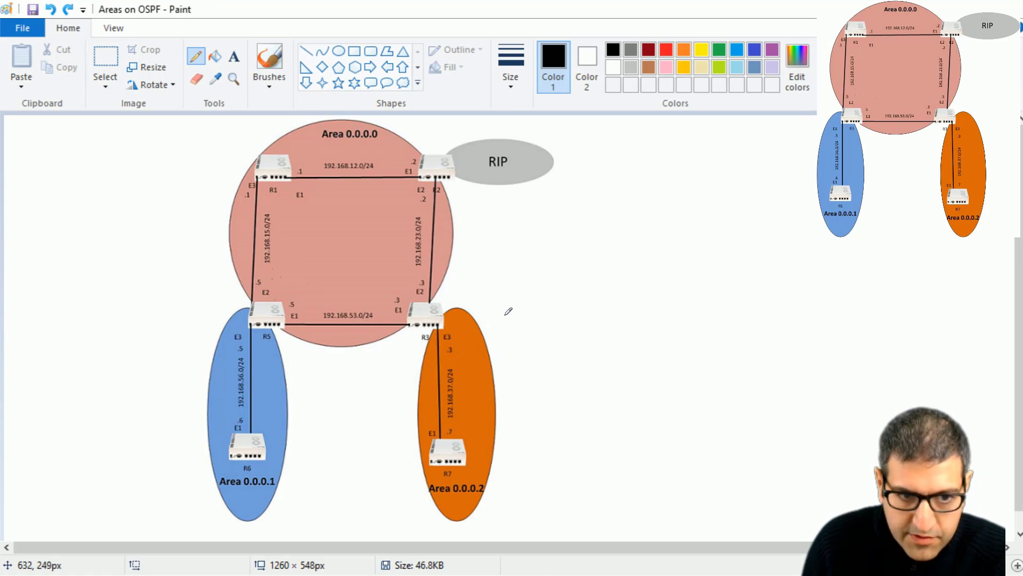
left_click_drag(455, 321, 468, 322)
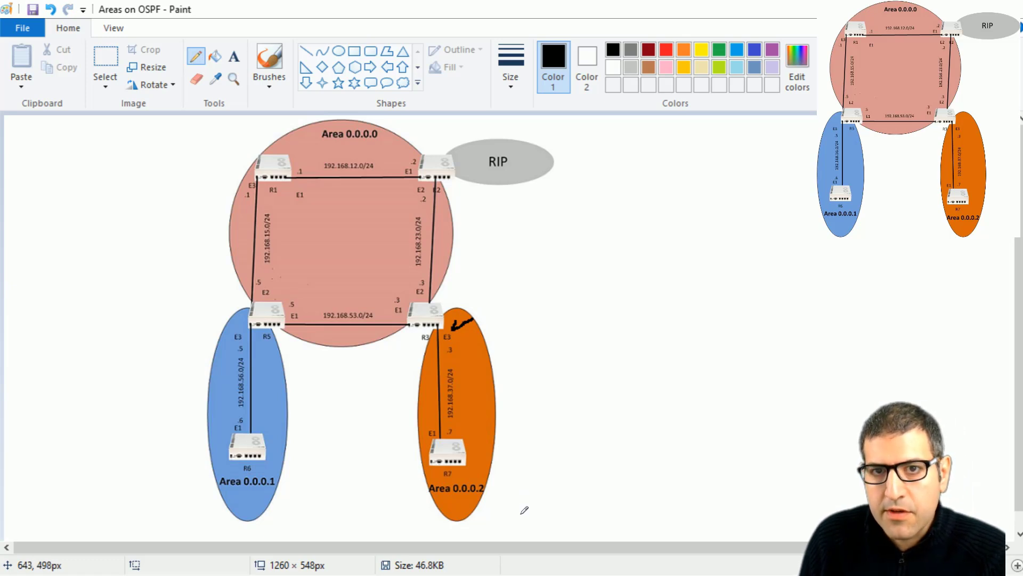
left_click_drag(471, 422, 464, 362)
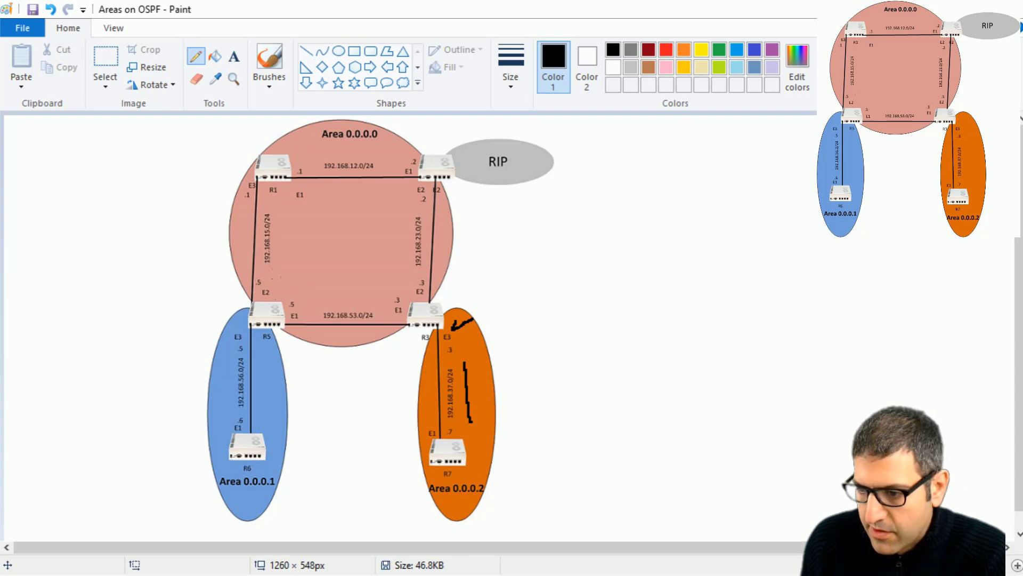
Return to R3's WinBox session and create the OSPF area area2 with area ID 0.0.0.2
key("alt+Tab")
key("alt+Tab")
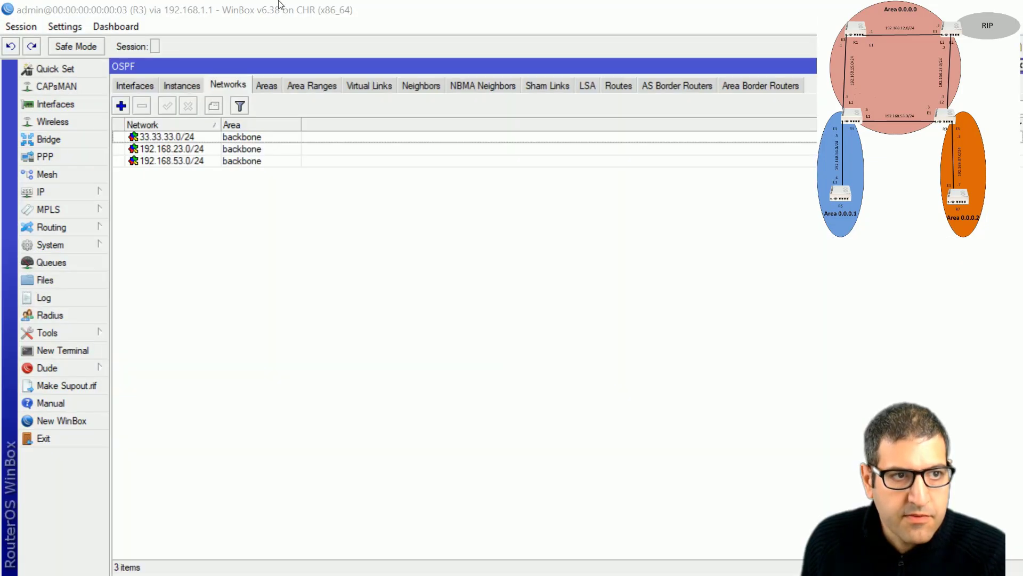
left_click(260, 86)
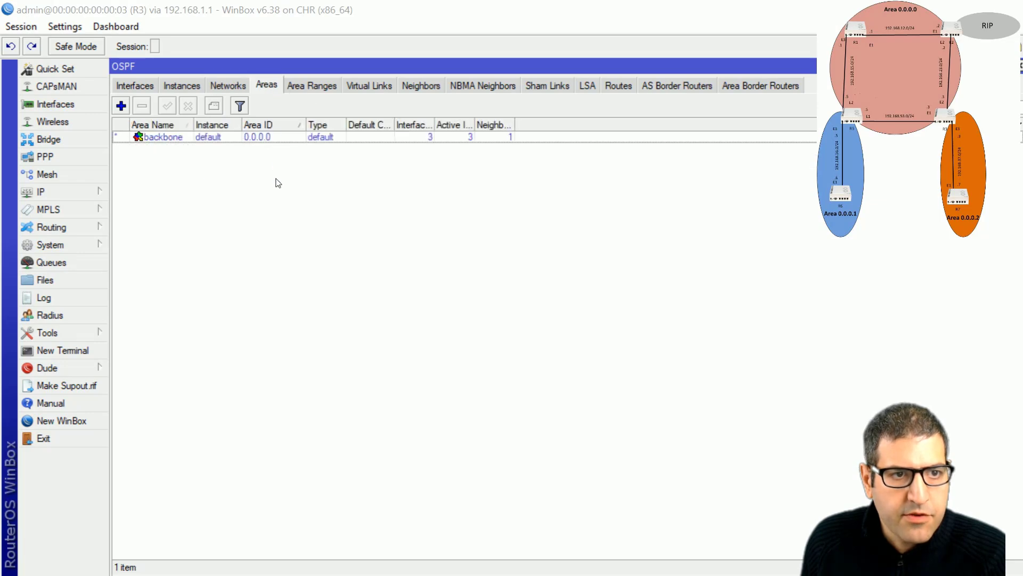
left_click(125, 108)
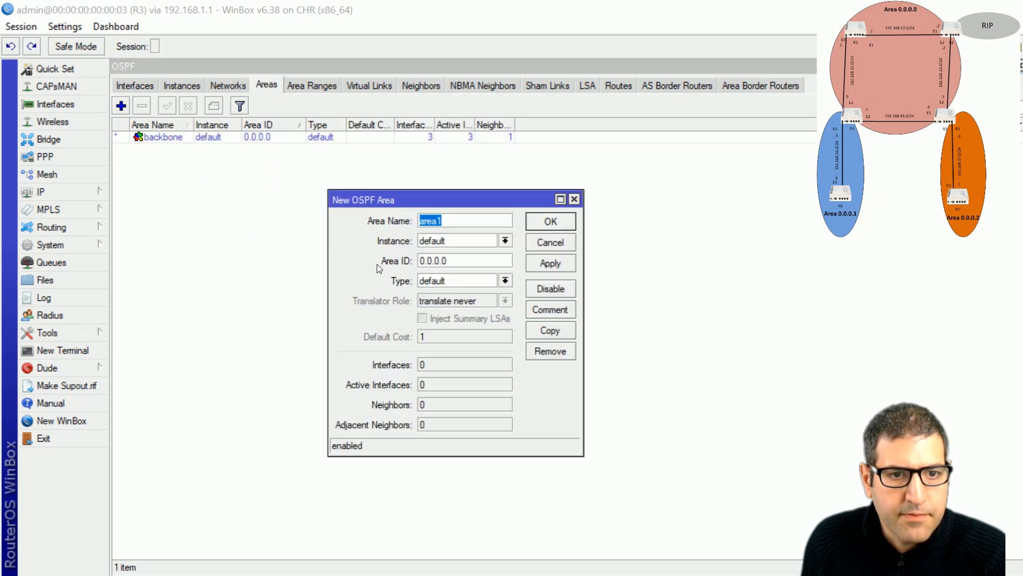
left_click(447, 220)
key("BackSpace")
type("2")
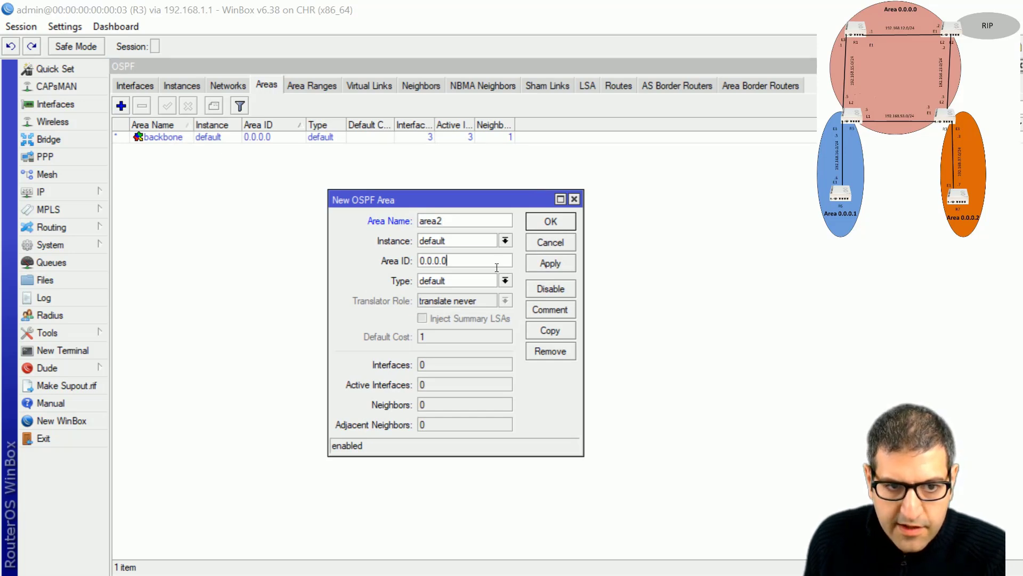
key("Tab")
key("Tab")
key("BackSpace")
type("2")
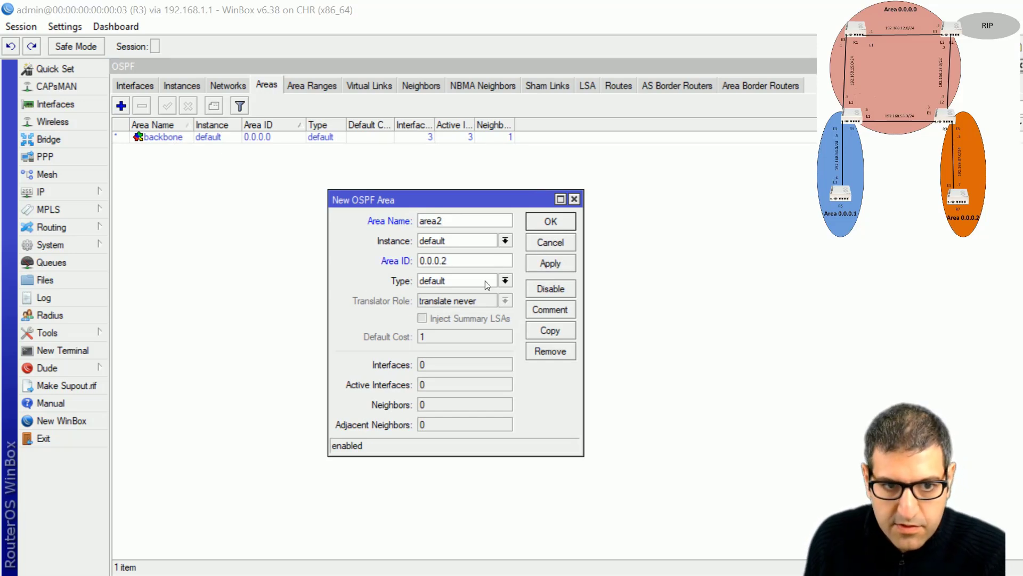
left_click(551, 222)
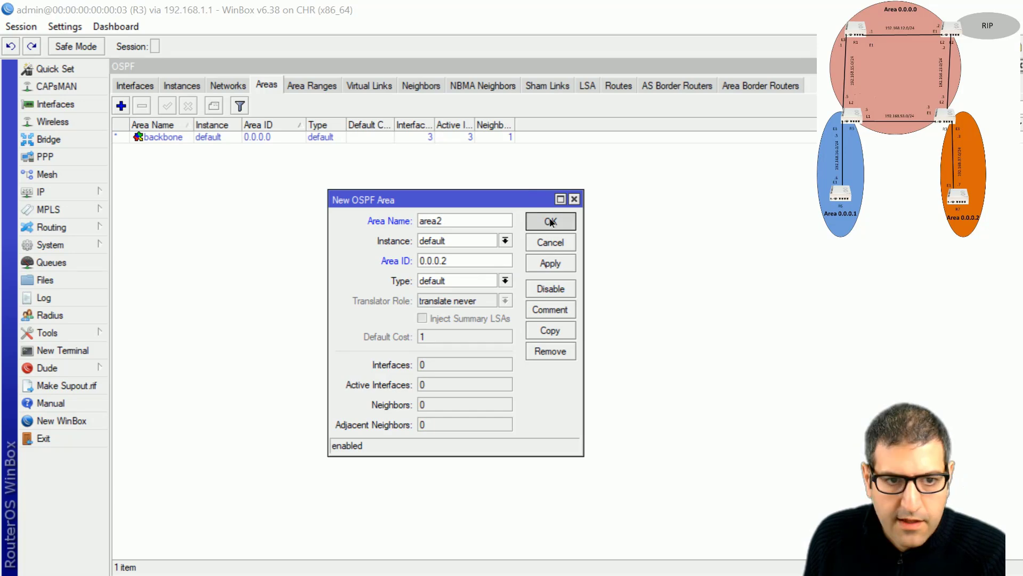
Add the OSPF network 192.168.37.0/24 in area2 on R3 and close the OSPF window
left_click(220, 84)
left_click(121, 105)
type("192.168.3")
type("7.0/24")
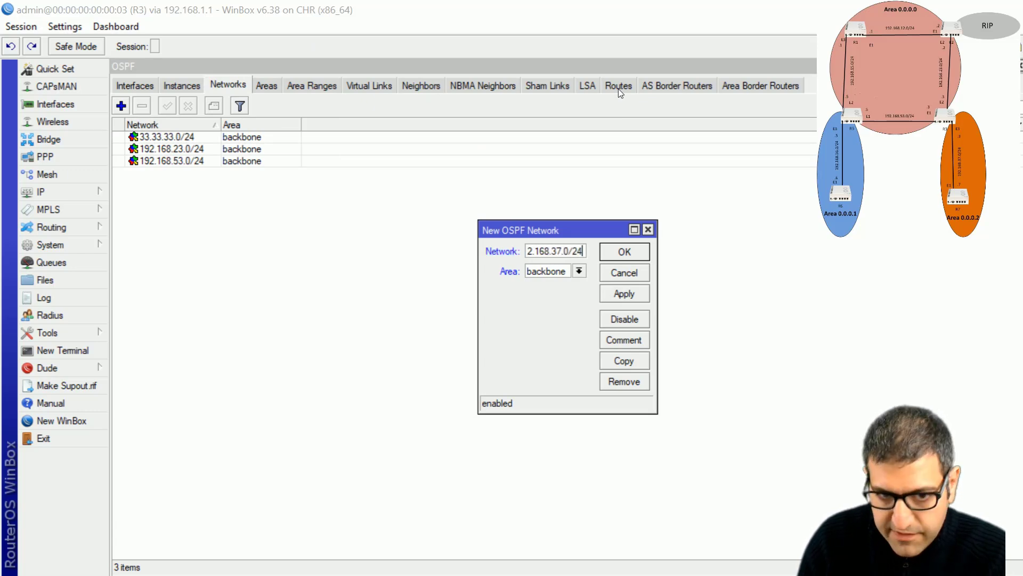
left_click(579, 271)
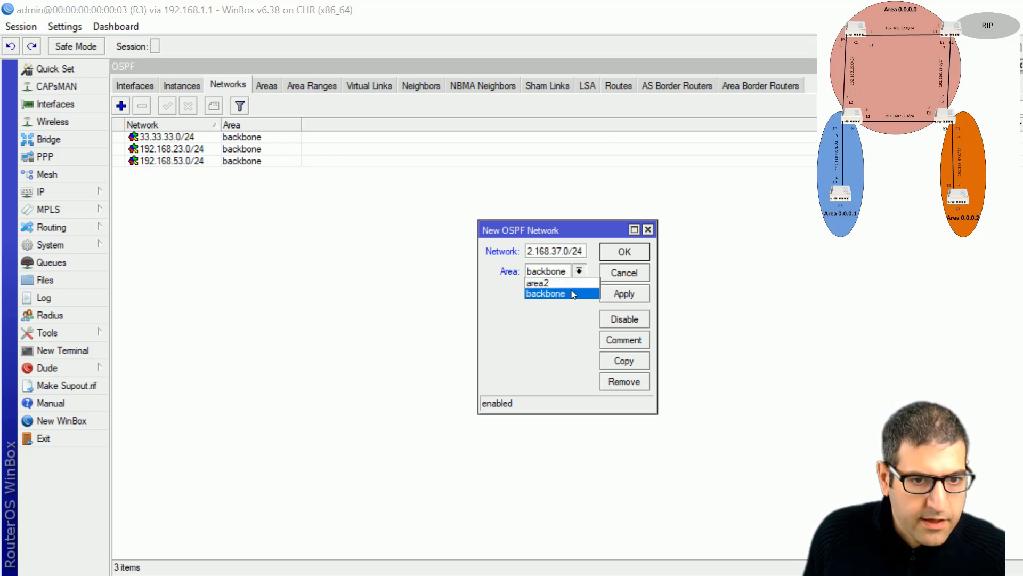
left_click(554, 283)
left_click(637, 251)
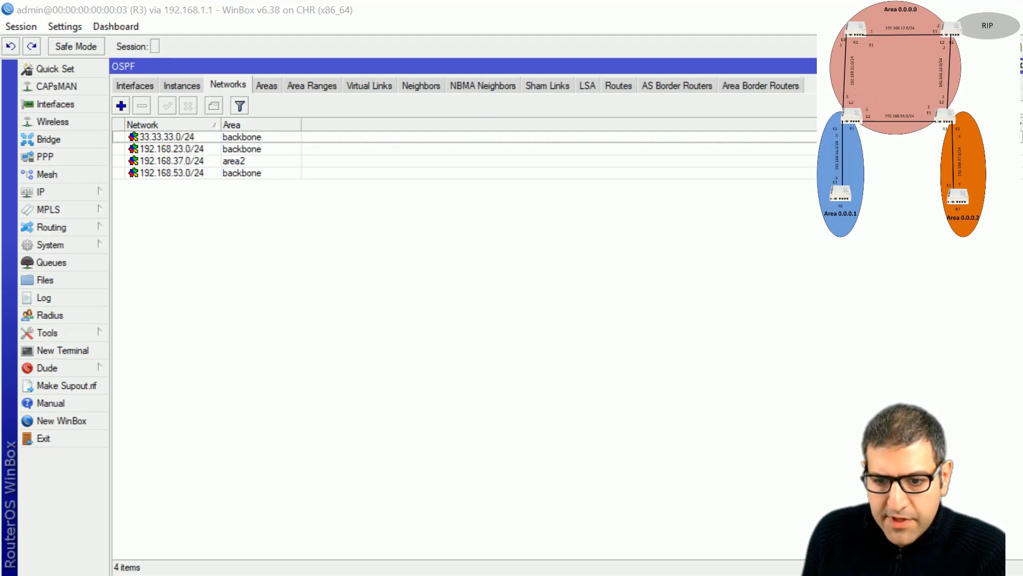
left_click(1021, 65)
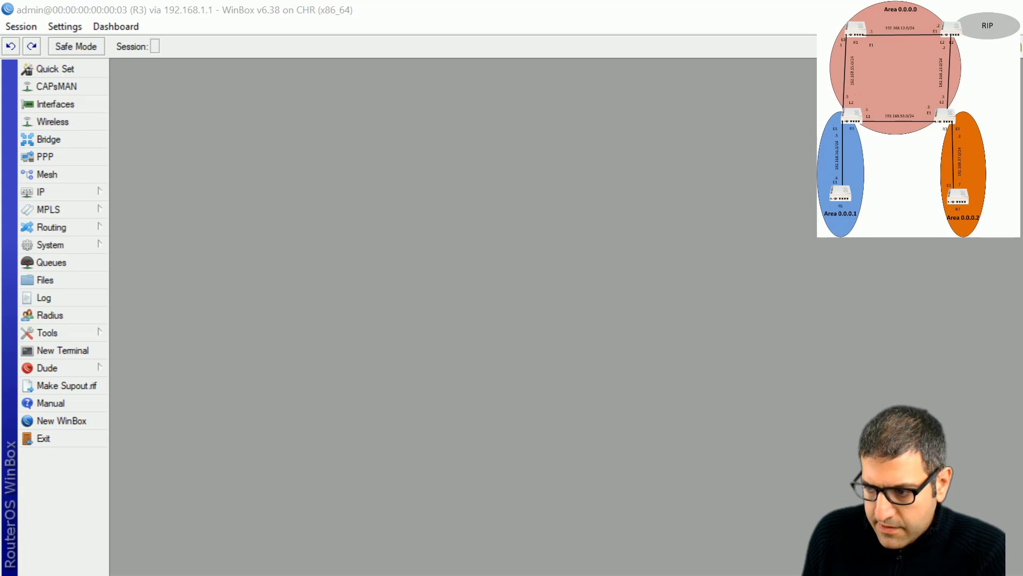
Switch to the network diagram in Paint and mark R5's E2, E1 and E3 interfaces with freehand strokes
key("alt+Tab")
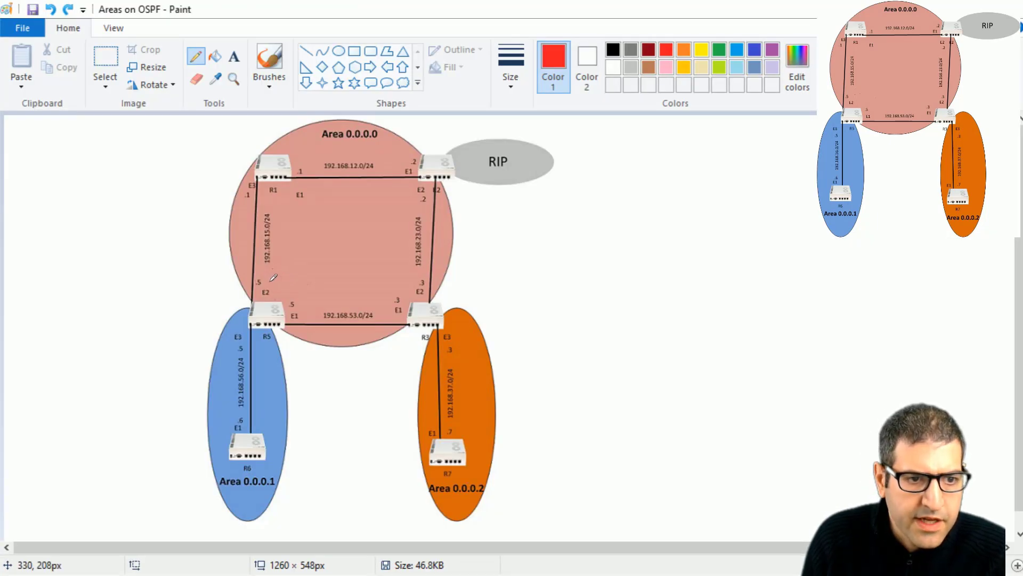
mouse_move(267, 279)
left_mouse_down()
mouse_move(287, 274)
mouse_move(321, 299)
left_mouse_up()
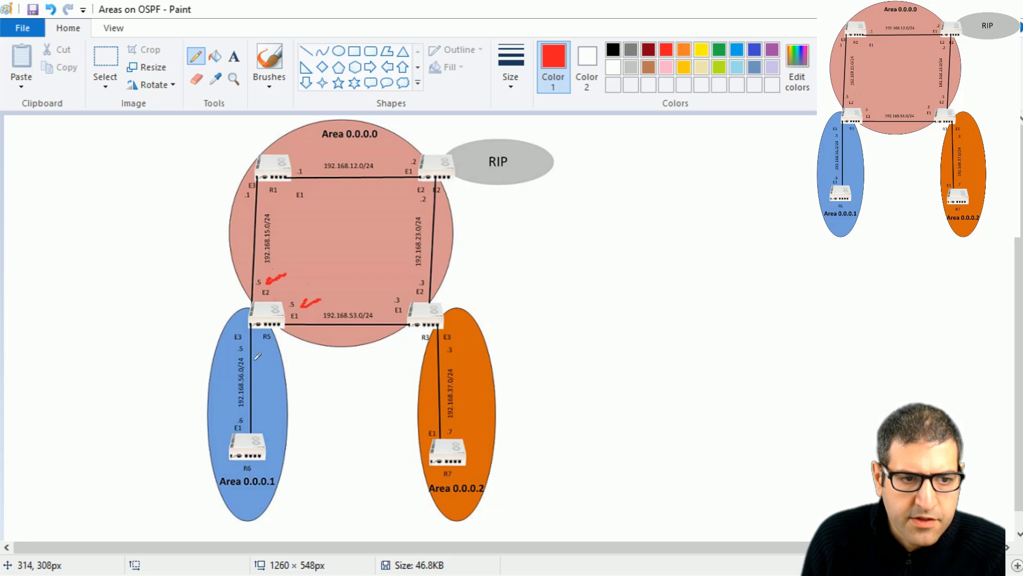
left_click_drag(254, 344, 268, 346)
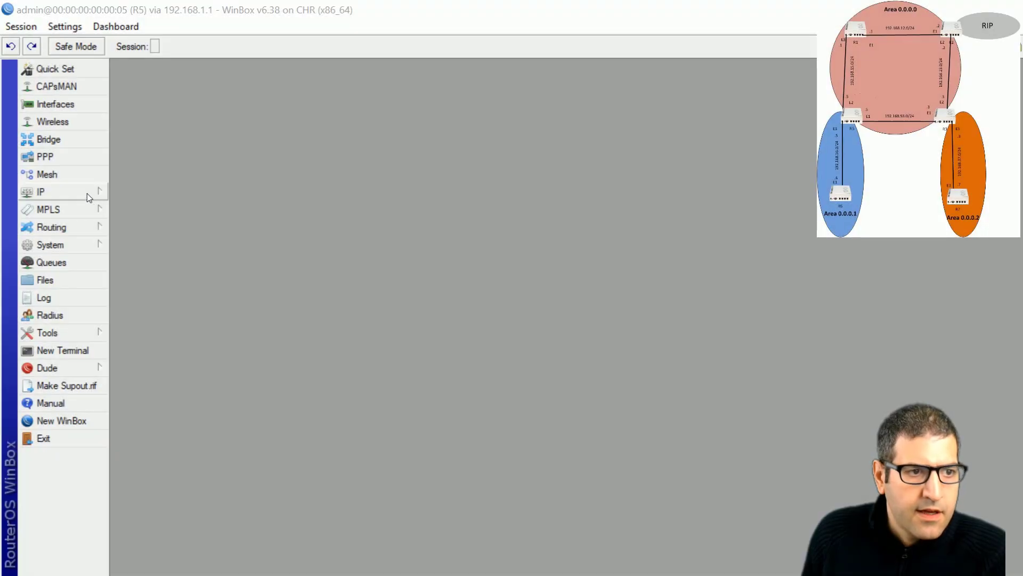
Set the router ID of the default OSPF instance to 5.5.5.5 in R5's WinBox session
left_click(84, 226)
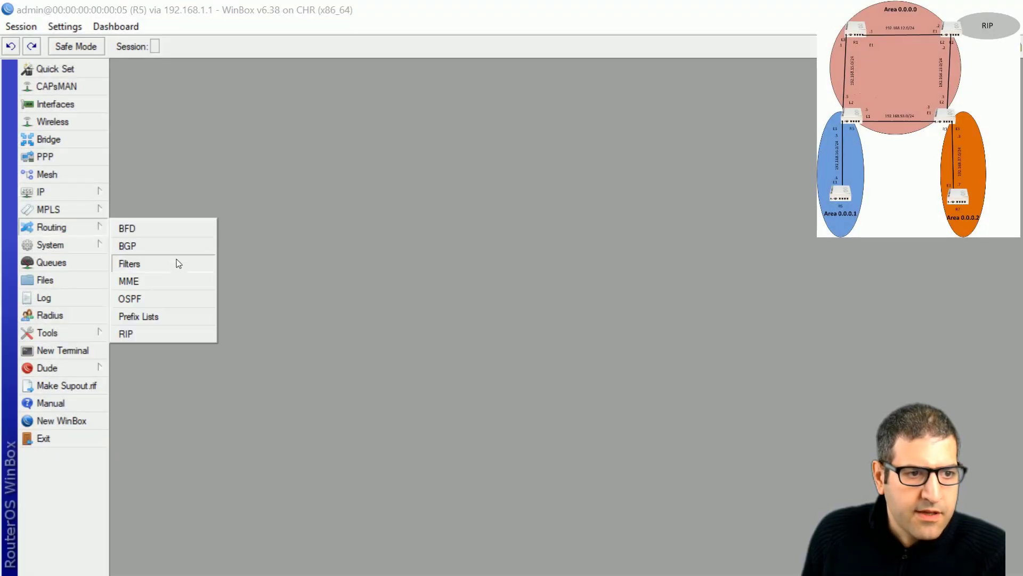
left_click(164, 304)
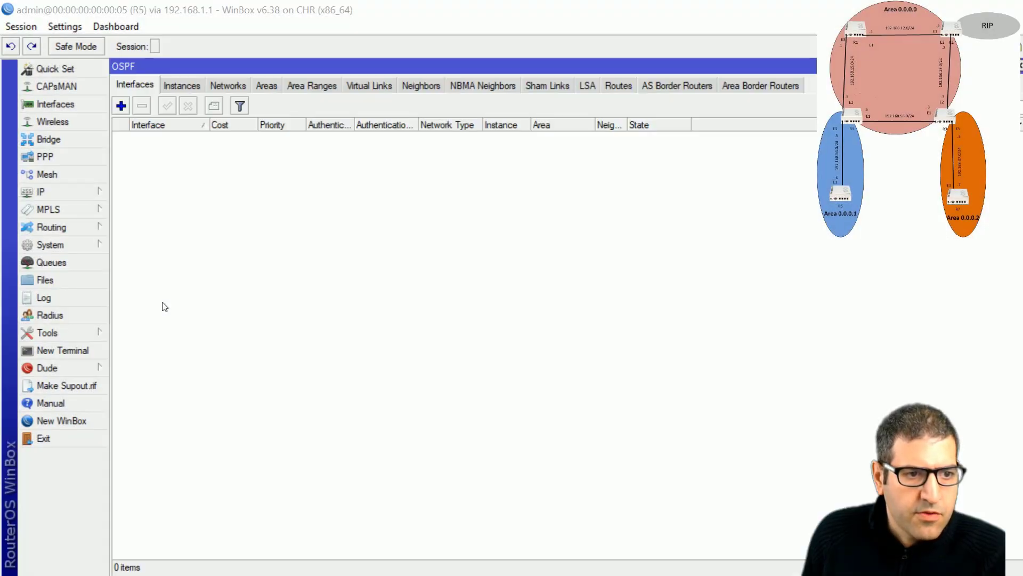
left_click(192, 85)
double_click(192, 138)
key("Tab")
type("5.5.5.5")
left_click(670, 200)
Add the OSPF network 192.168.15.0/24 in the backbone area on R5, consulting the Paint diagram for the subnet
left_click(228, 84)
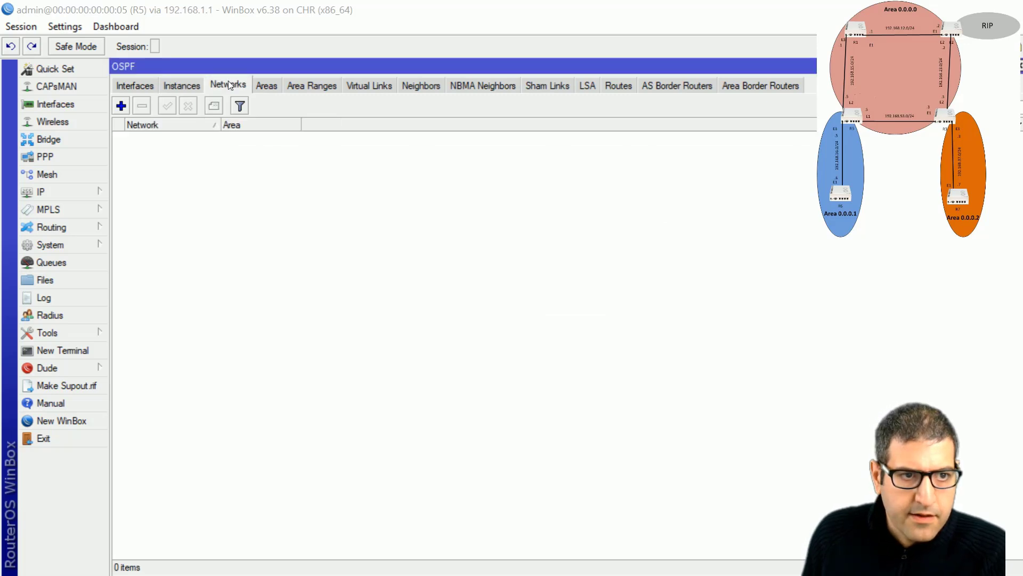
left_click(121, 105)
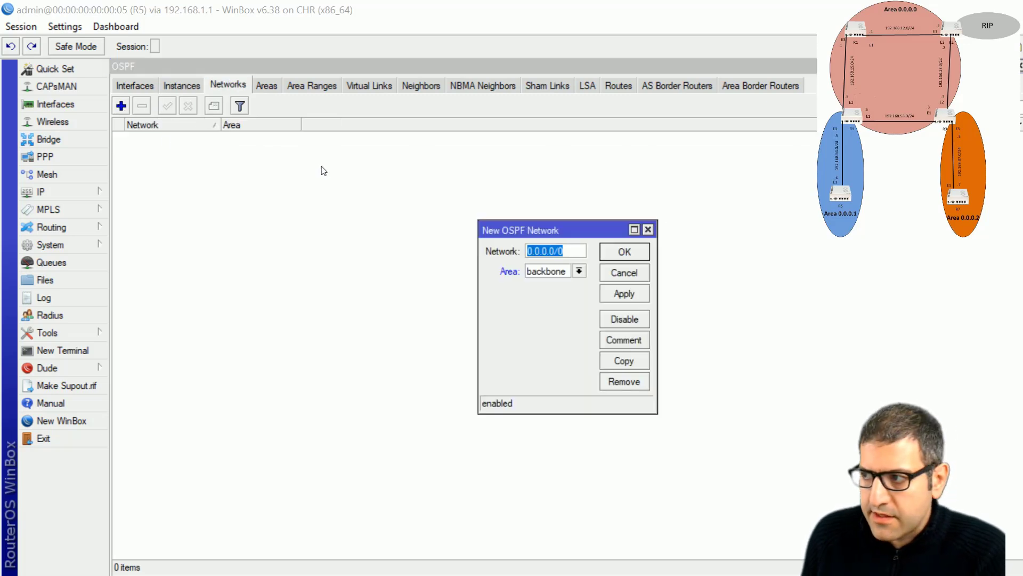
type("192.168")
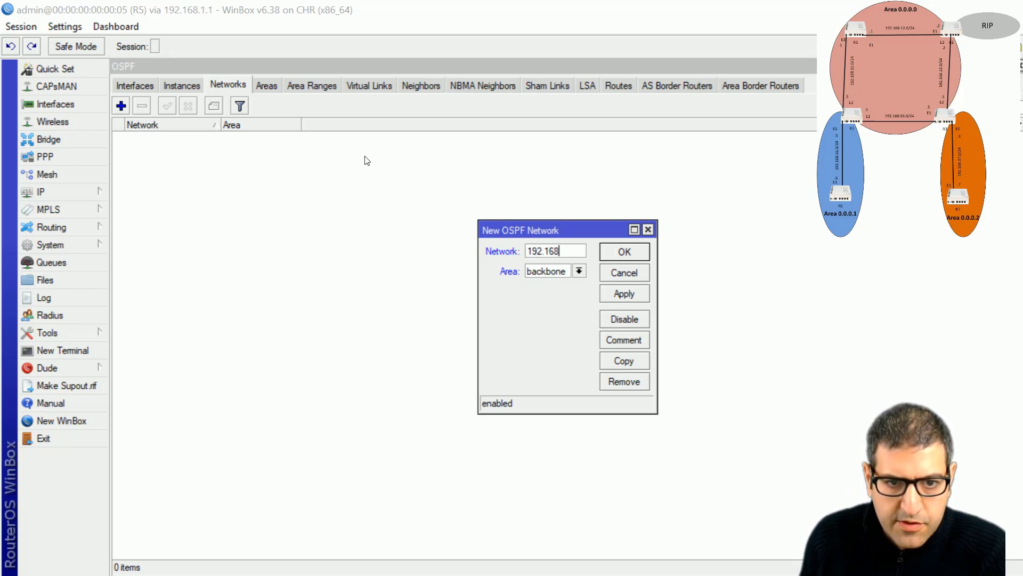
key("alt+Tab")
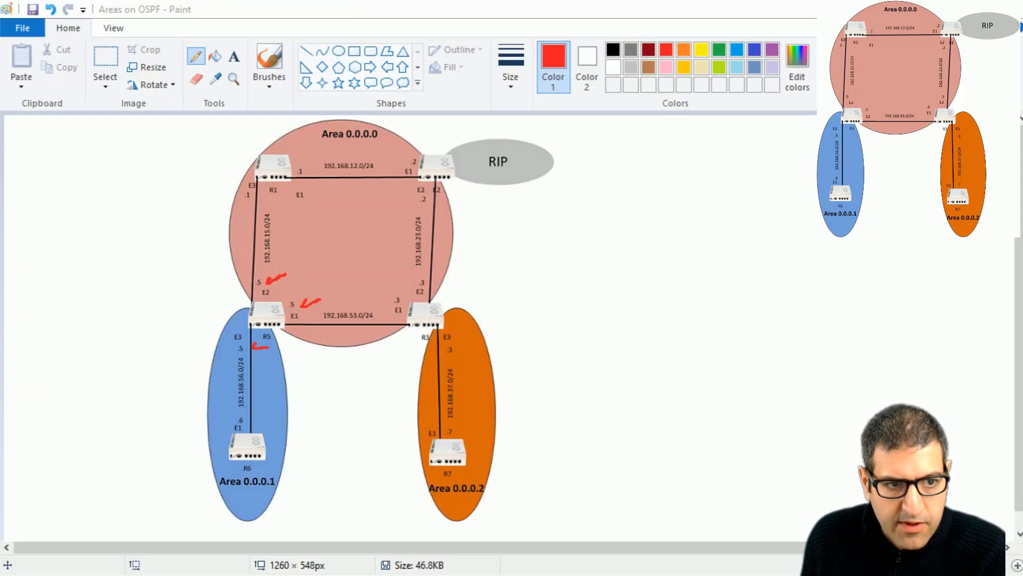
key("alt+Tab")
type(".15")
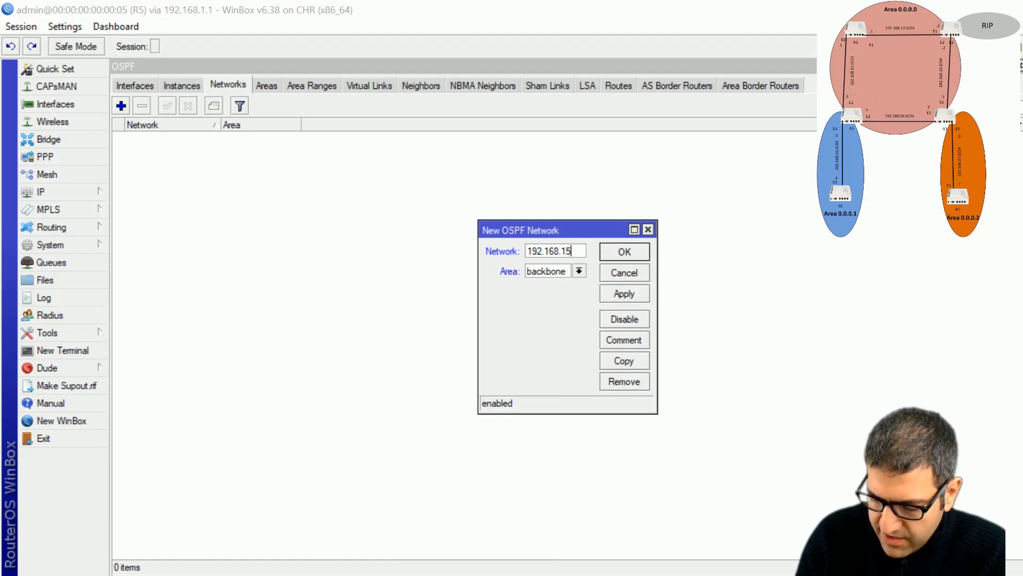
type(".0/24")
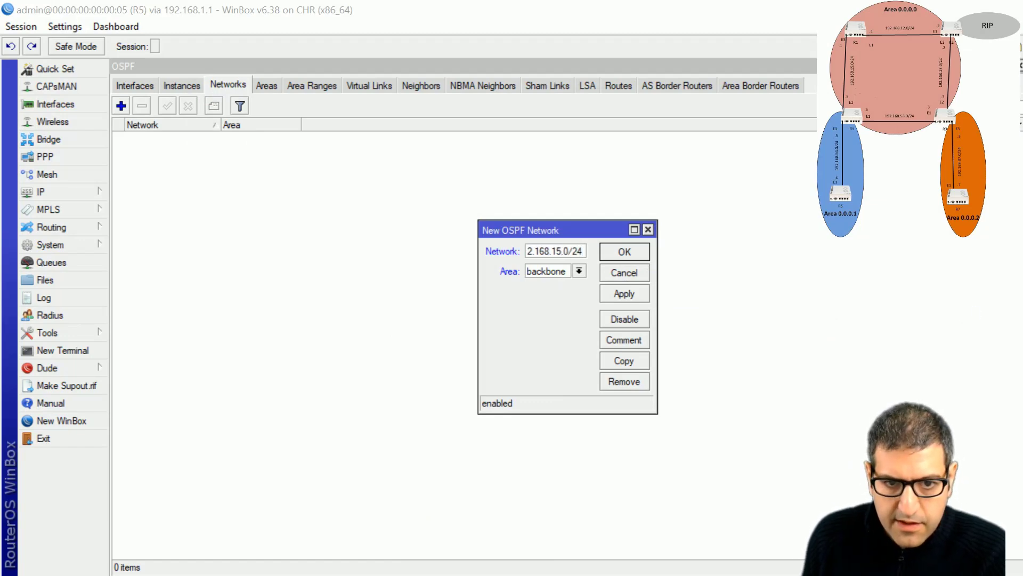
left_click(620, 256)
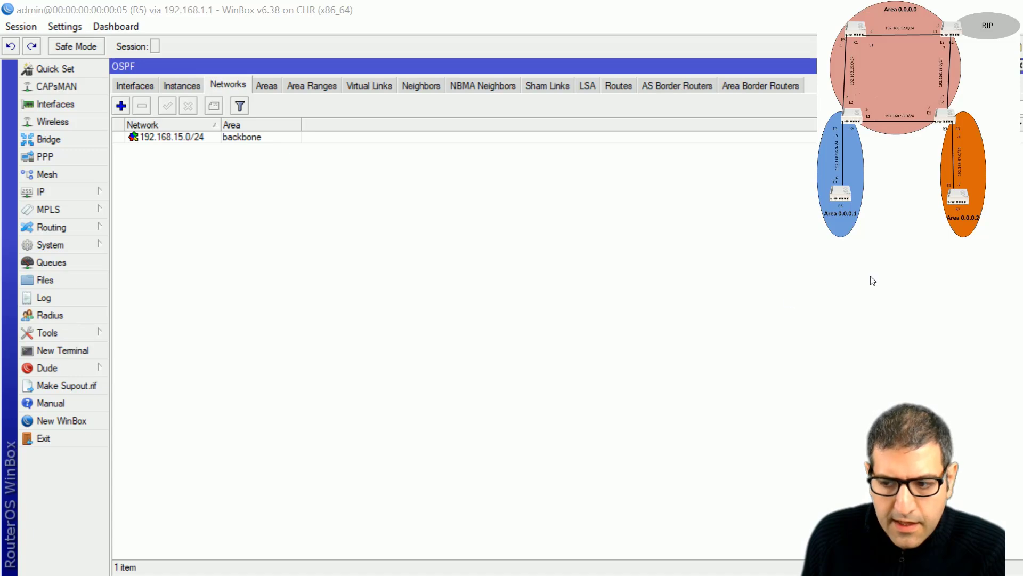
Check the Paint diagram and add the OSPF network 192.168.53.0/24 in the backbone area on R5
key("alt+Tab")
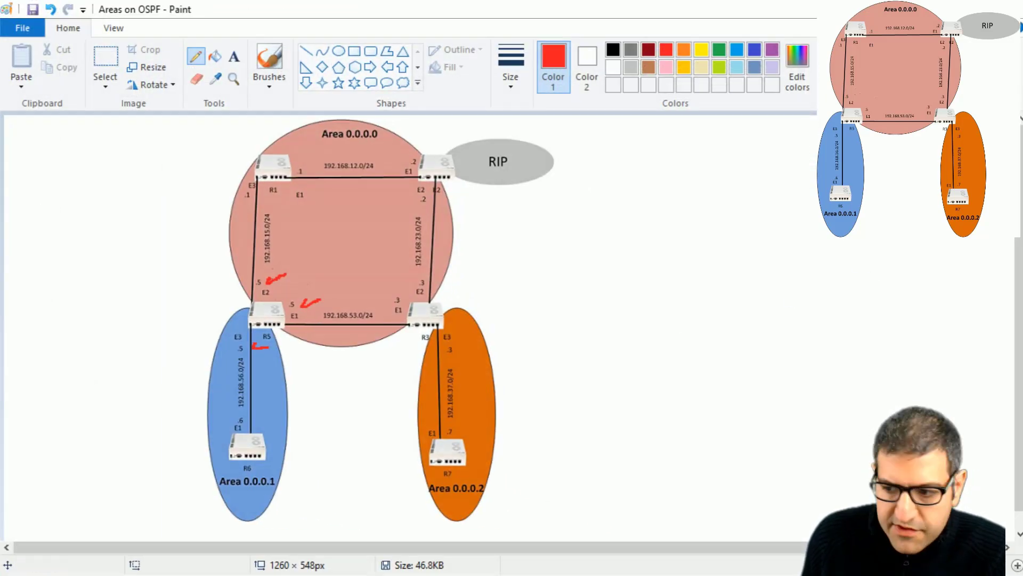
key("alt+Tab")
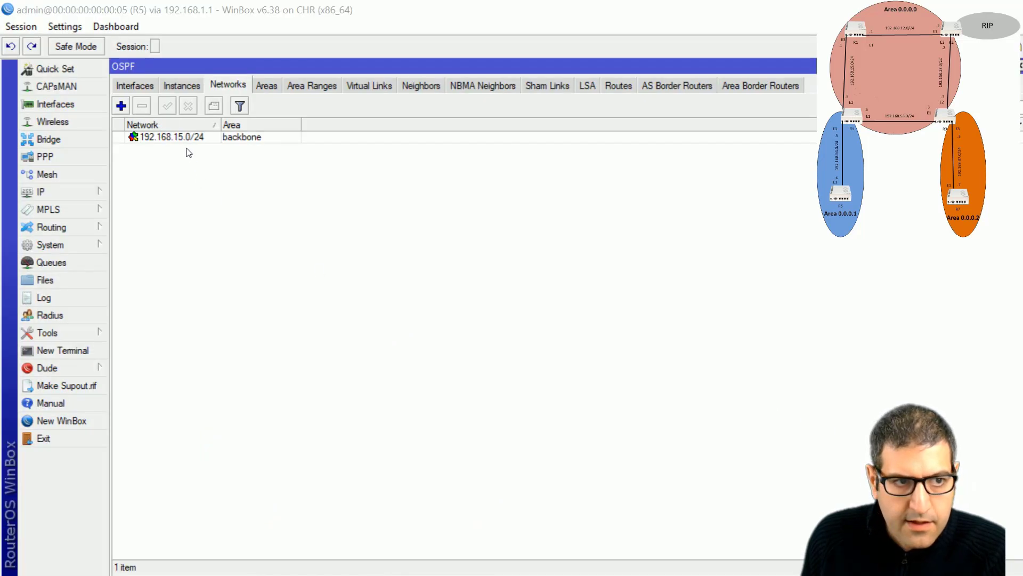
left_click(121, 106)
type("19")
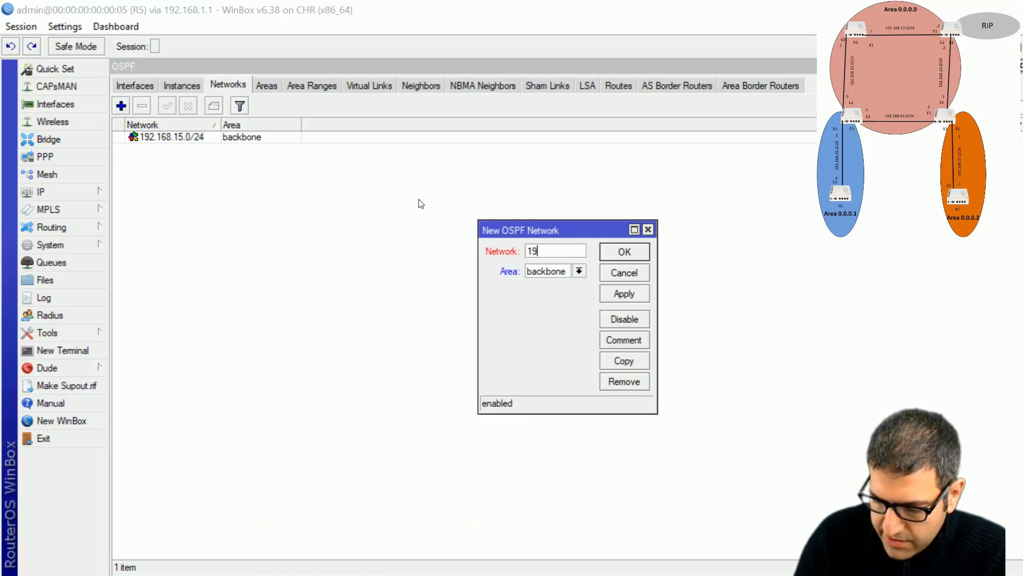
type("2.168.53.0")
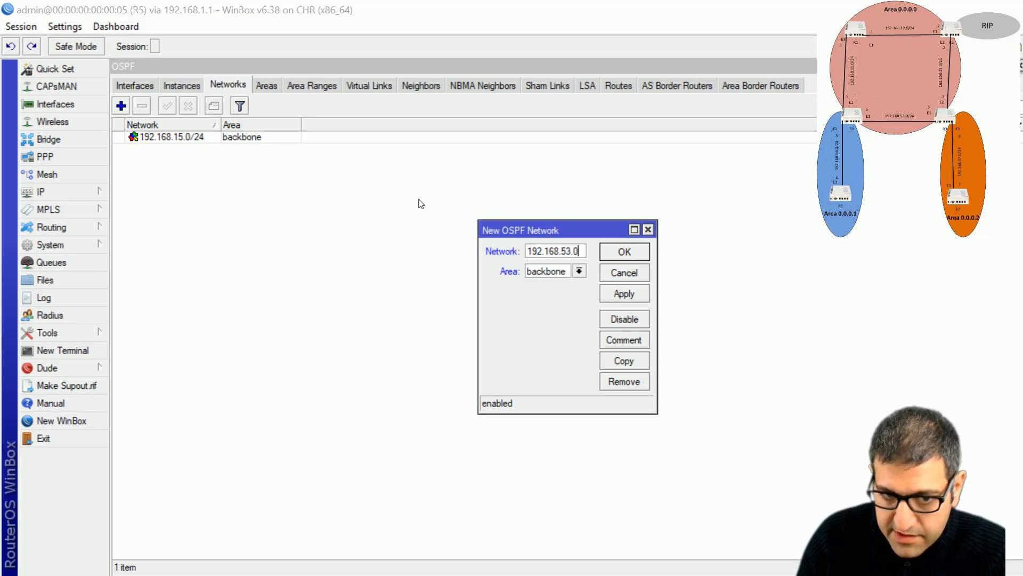
type("/24")
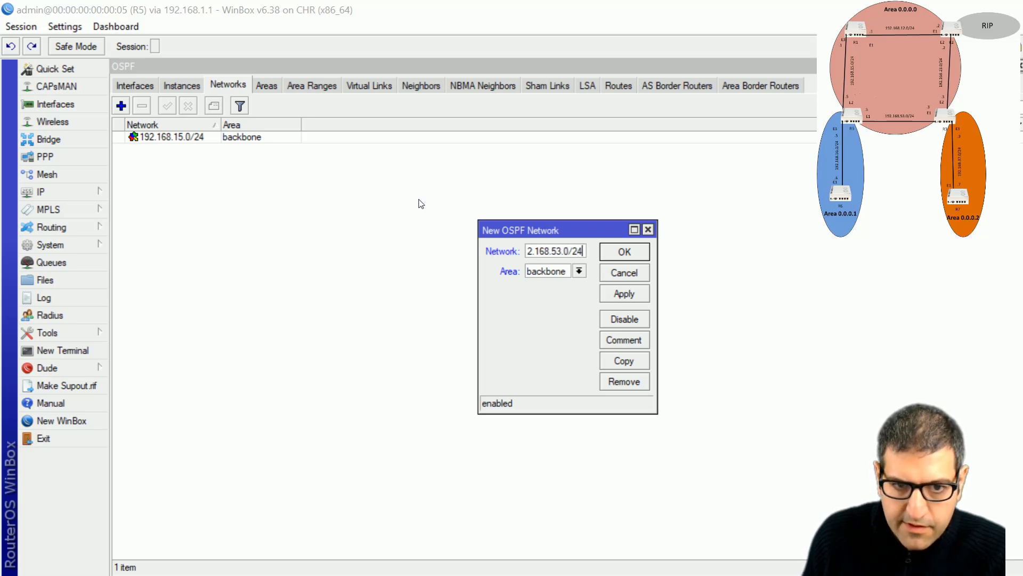
left_click(625, 251)
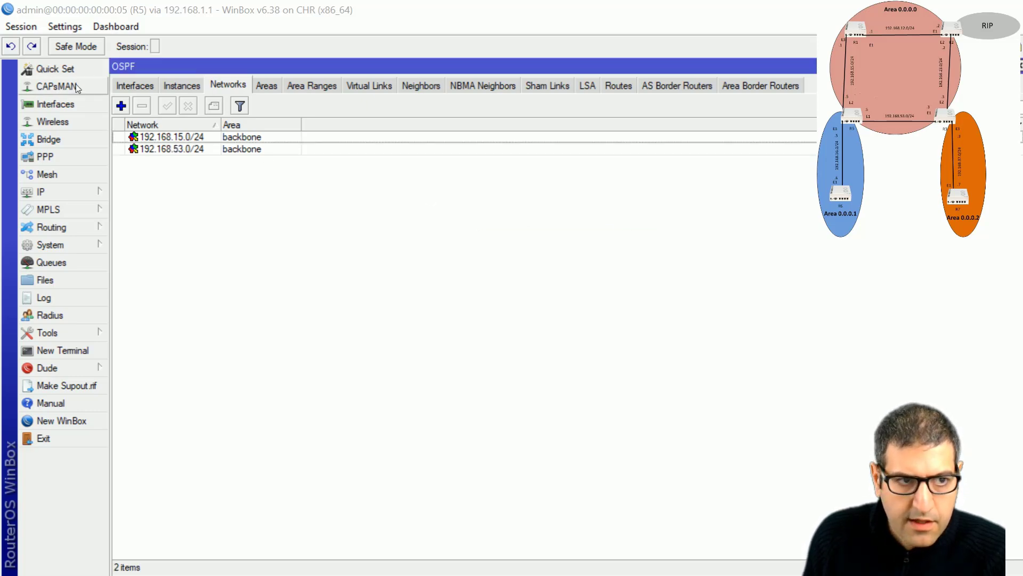
Add the OSPF network 55.55.55.0/24 in the backbone area on R5
left_click(121, 106)
type("5")
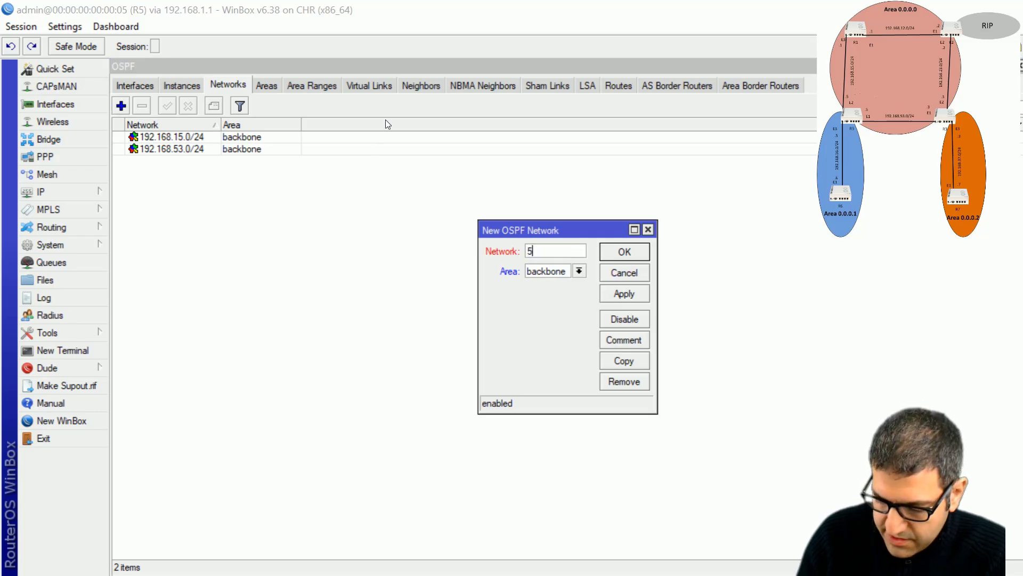
type("5.55.55.0")
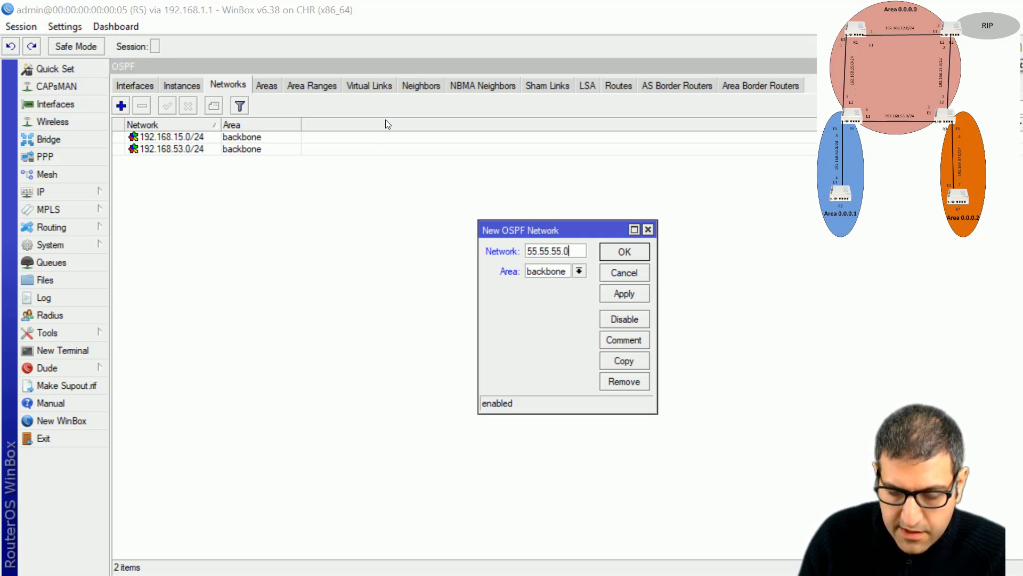
type("/24")
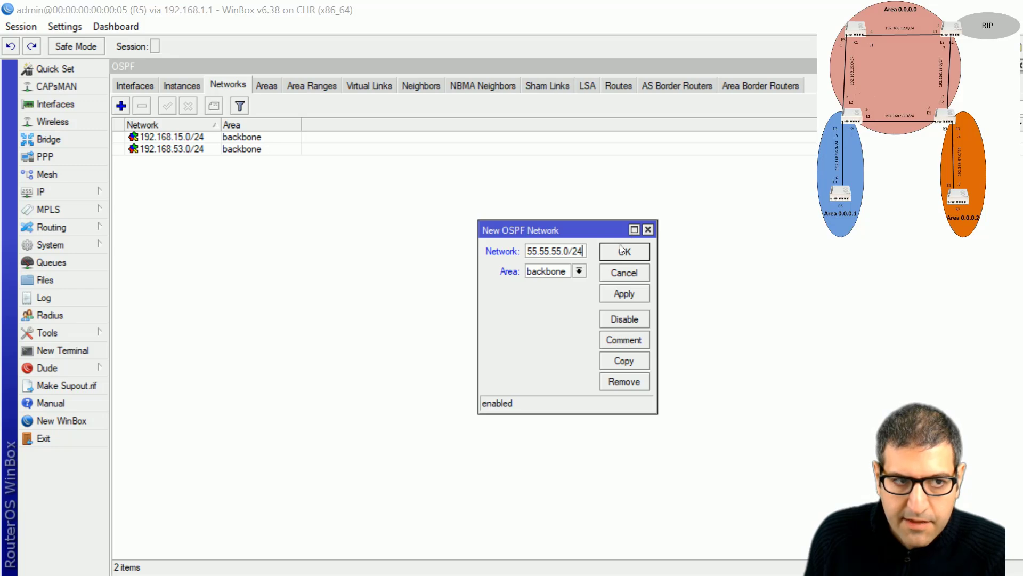
left_click(622, 250)
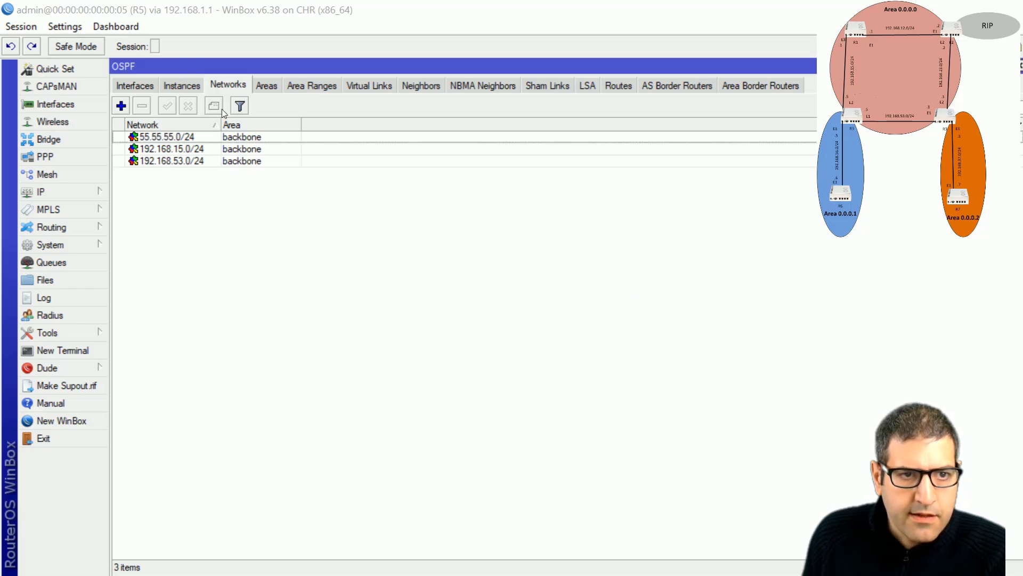
Consult the Paint diagram and create the OSPF area area1 with area ID 0.0.0.1 on R5
key("alt+Tab")
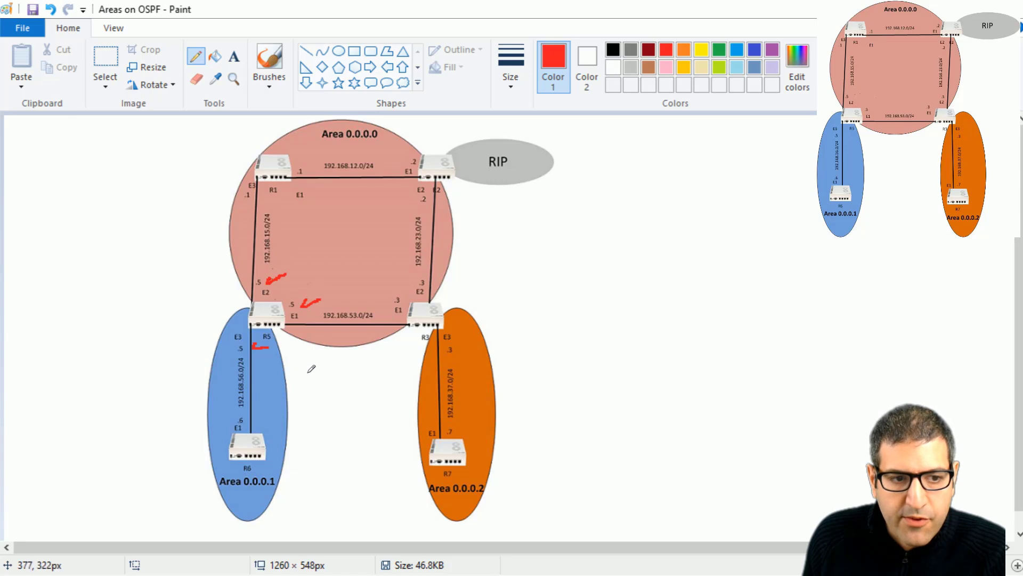
key("alt+Tab")
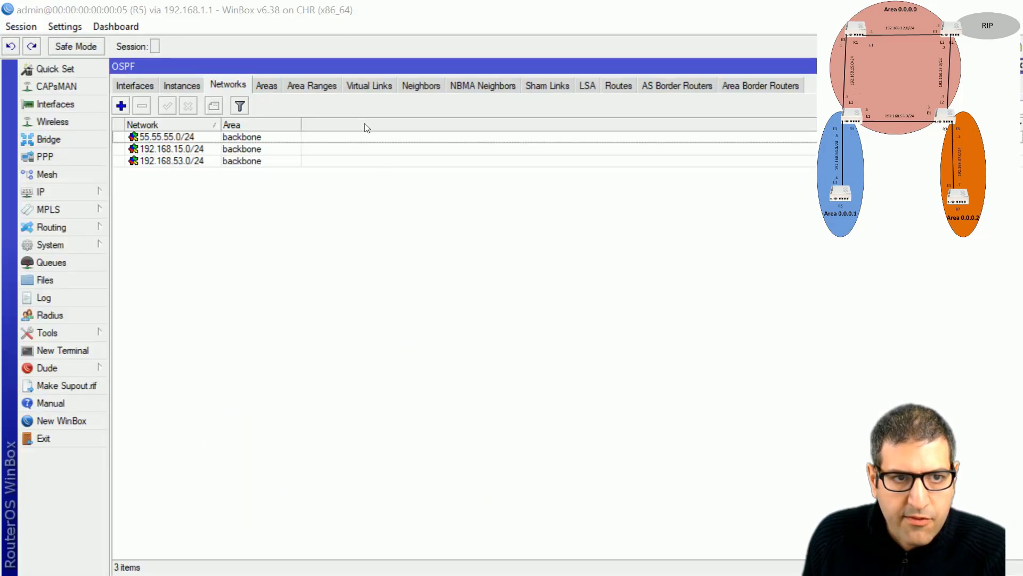
left_click(267, 85)
left_click(121, 106)
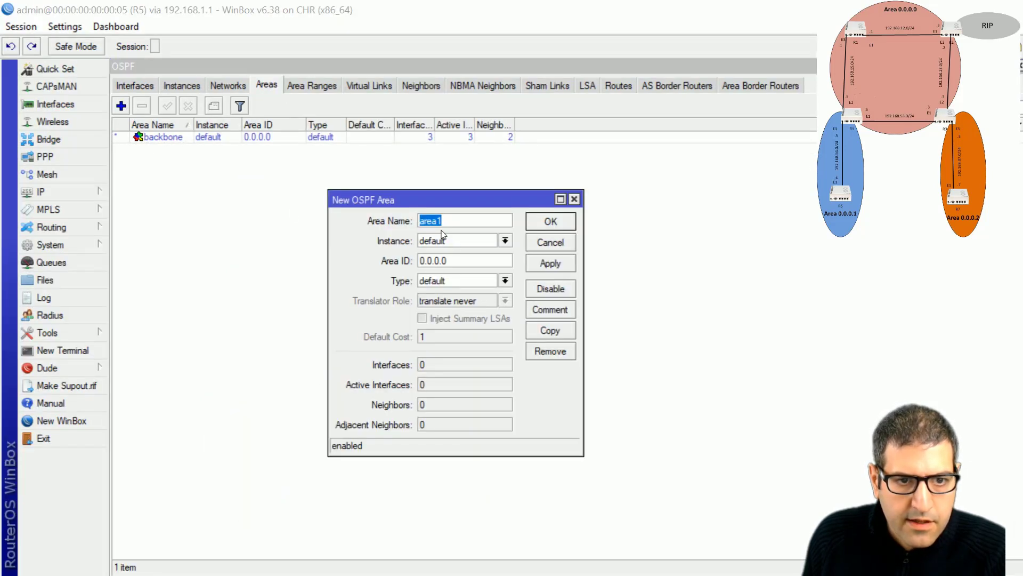
left_click(476, 262)
key("BackSpace")
type("1")
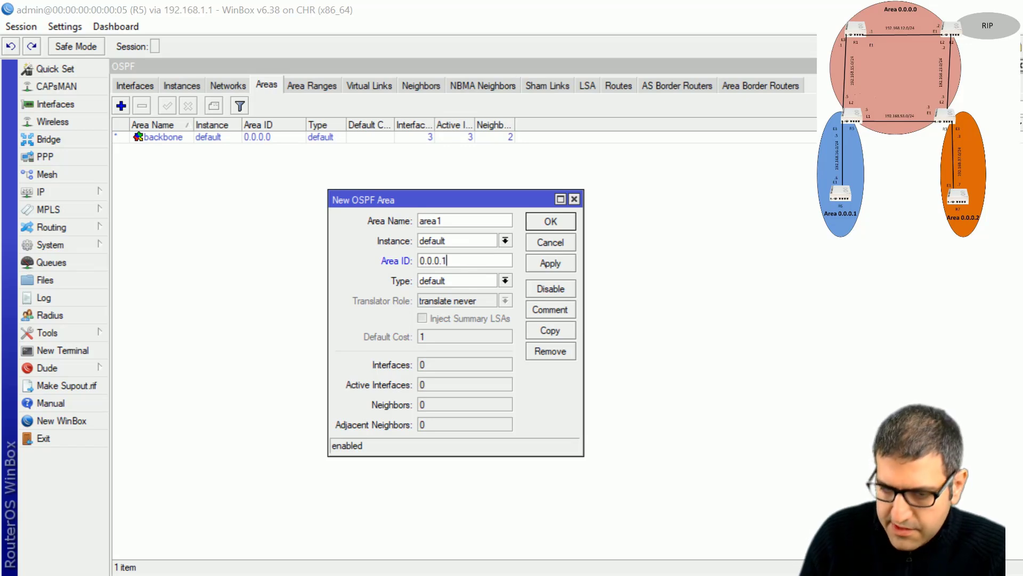
left_click(549, 222)
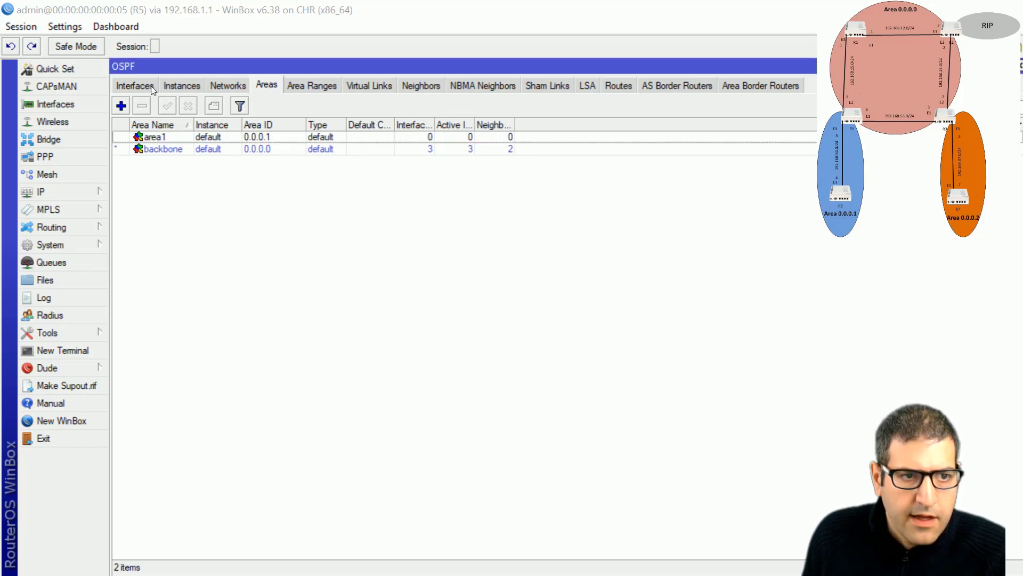
Add the OSPF network 192.168.56.0/24 in area1 on R5
left_click(237, 84)
left_click(121, 106)
type("192.168.")
type("56.0/")
type("24")
left_click(579, 271)
left_click(534, 282)
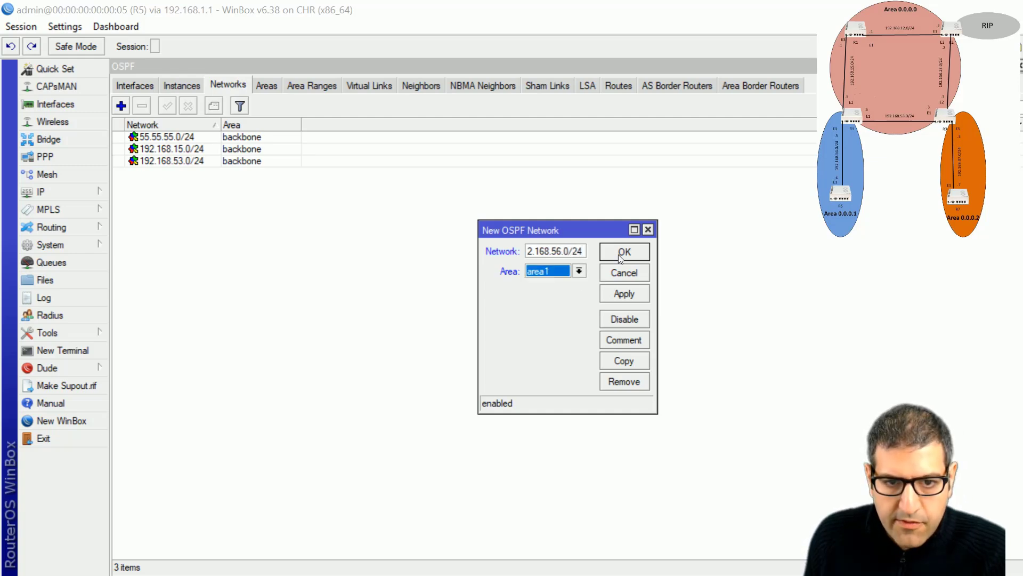
left_click(622, 252)
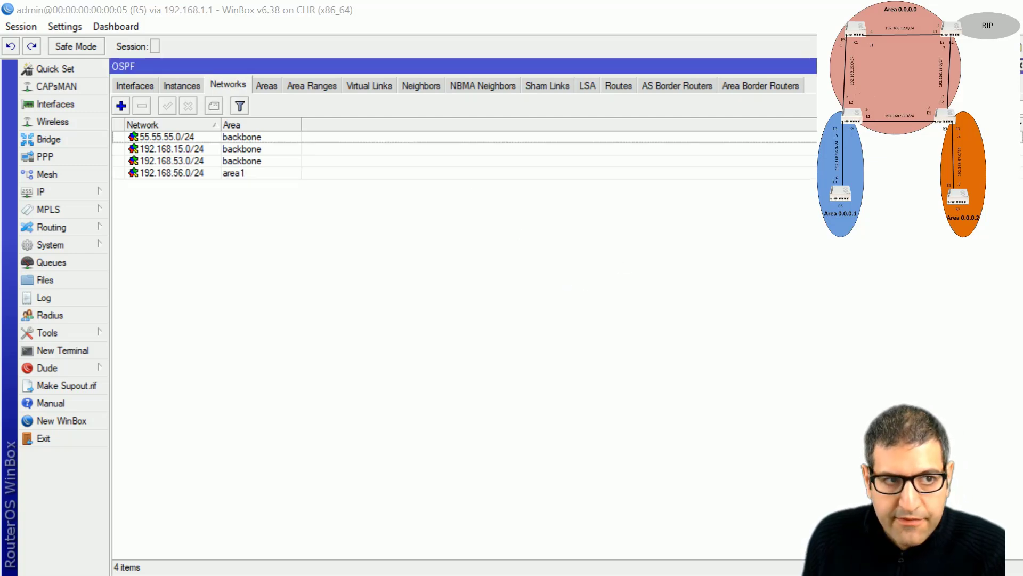
Check the Paint diagram, switch to R6's WinBox session and set its default OSPF instance's router ID to 6.6.6.6
key("alt+Tab")
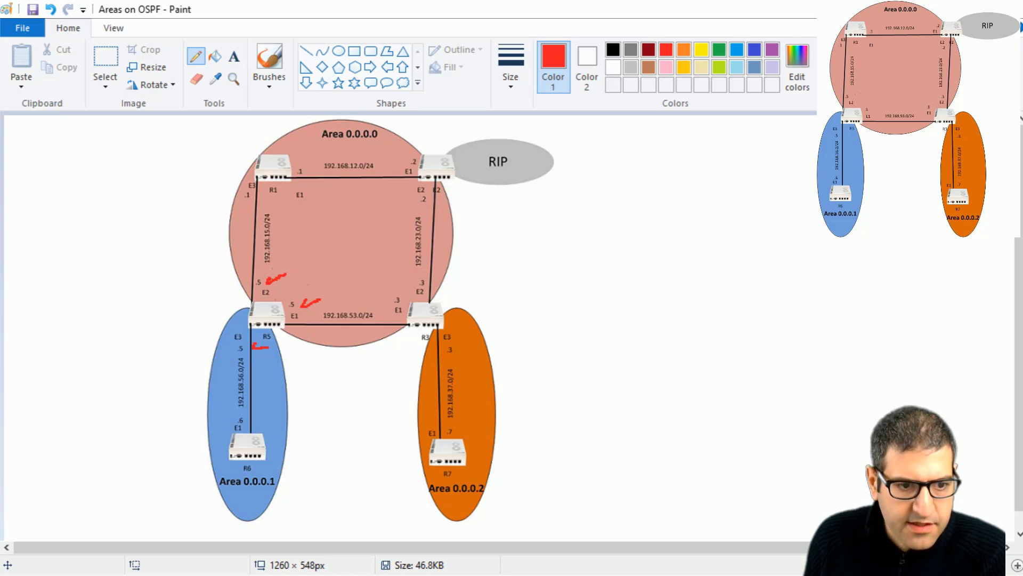
key("alt+Tab")
key("alt+Tab")
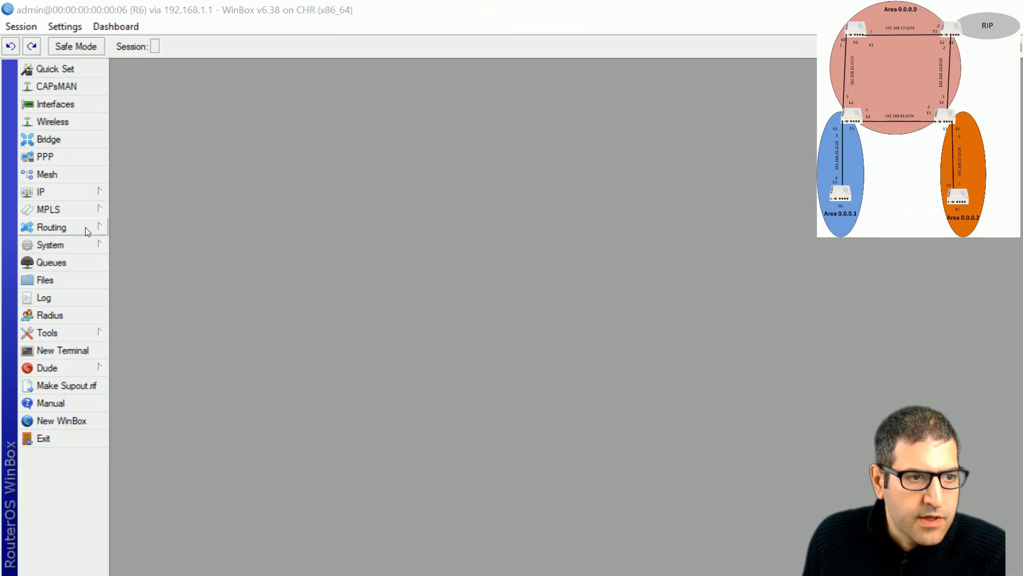
left_click(85, 227)
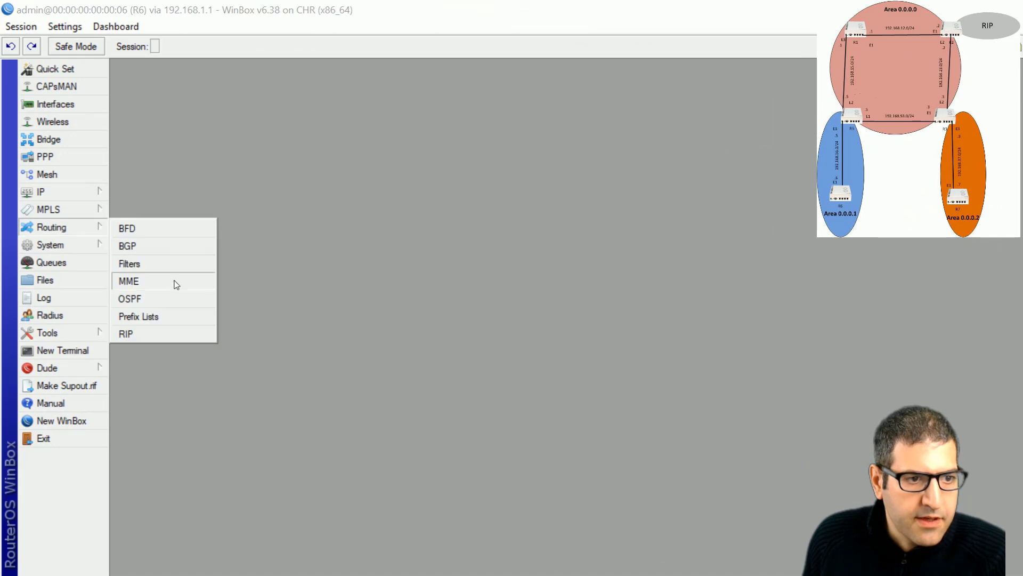
left_click(203, 297)
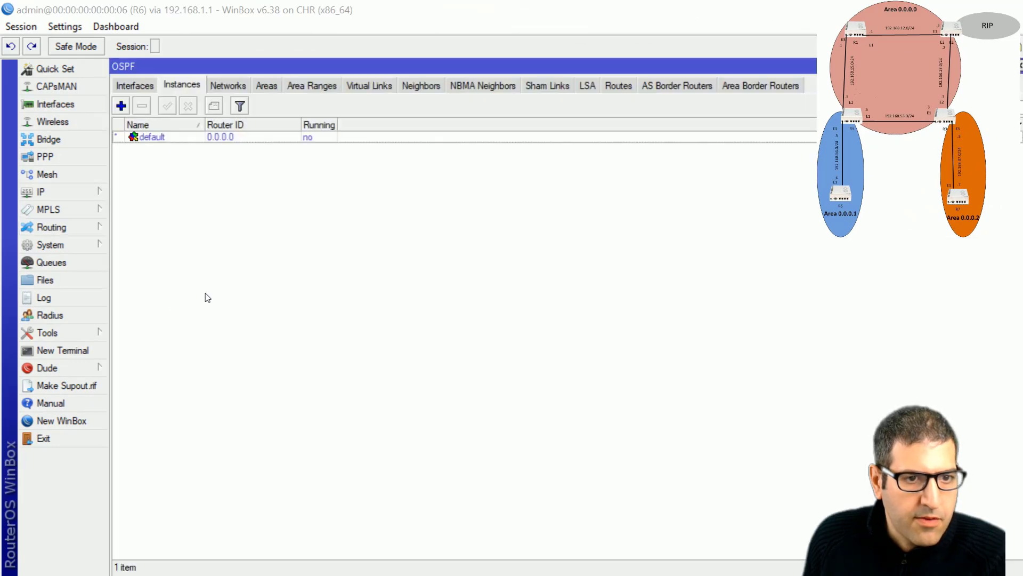
double_click(163, 142)
key("Tab")
type("6.6.6.6")
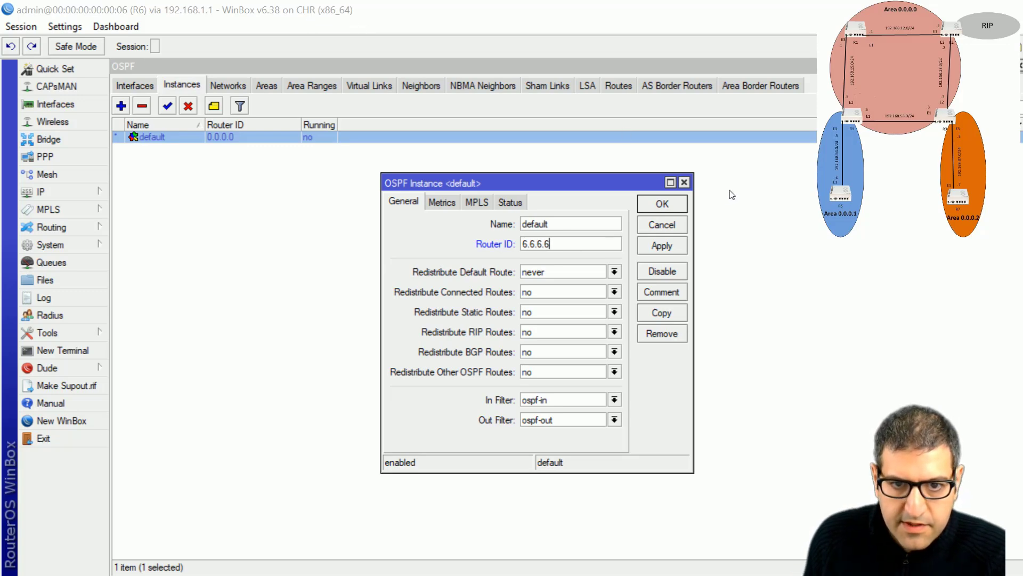
left_click(662, 204)
Create the OSPF area area1 with area ID 0.0.0.1 on R6
left_click(266, 85)
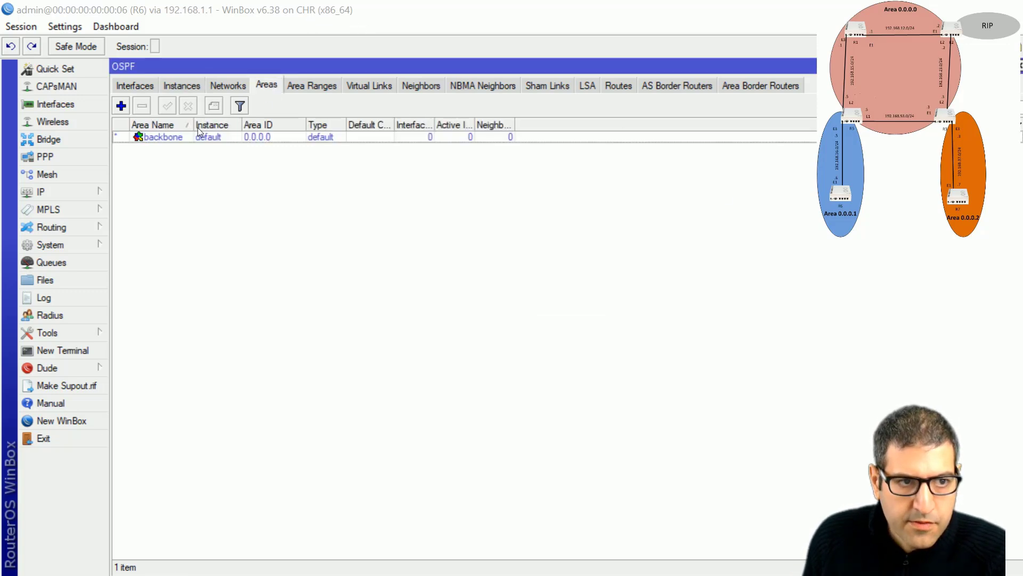
left_click(120, 105)
left_click(500, 258)
key("BackSpace")
type("1")
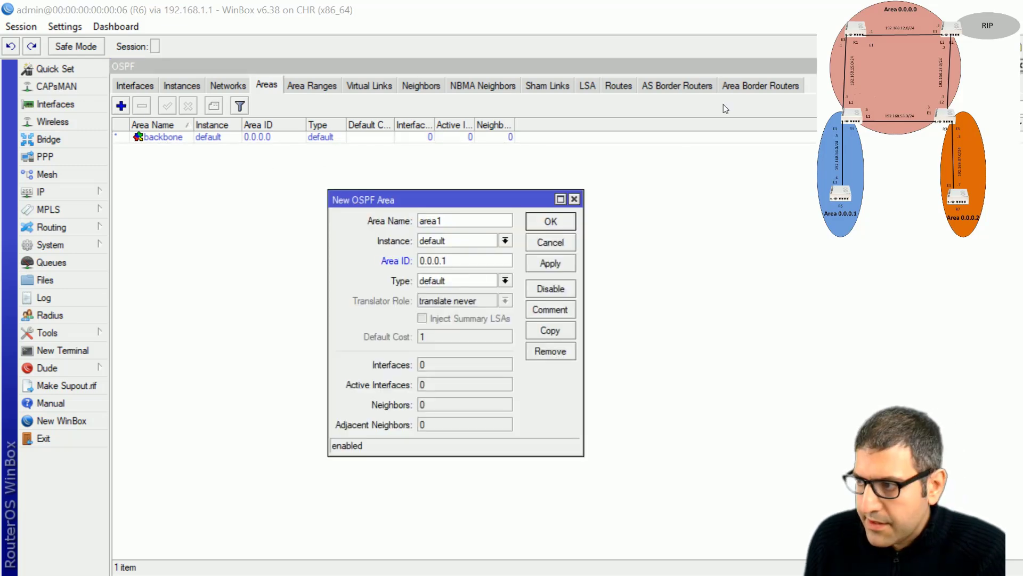
left_click(554, 220)
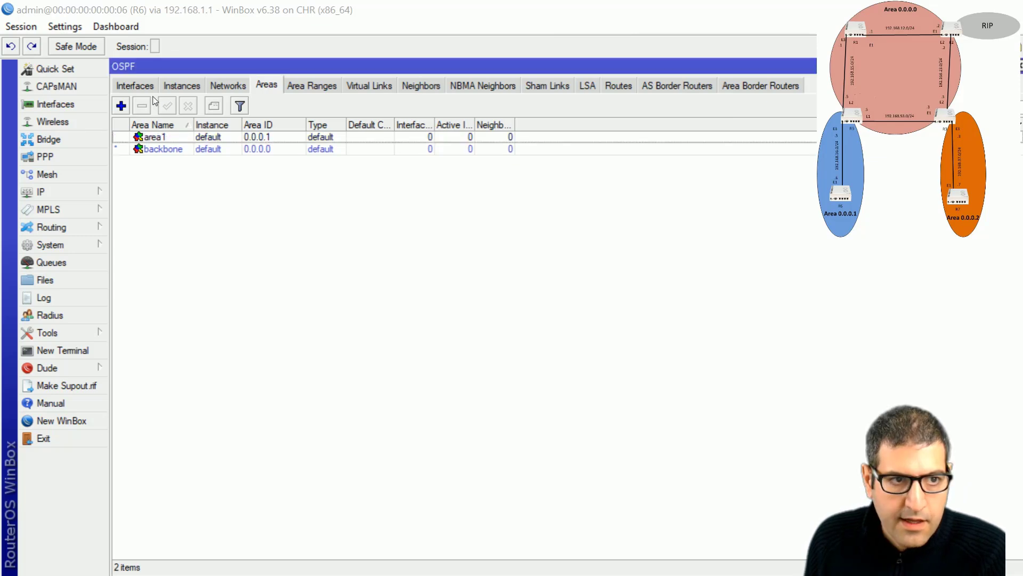
Add the OSPF network 192.168.56.0/24 in area1 on R6, checking the address against the Paint diagram
left_click(229, 85)
left_click(120, 105)
type("1")
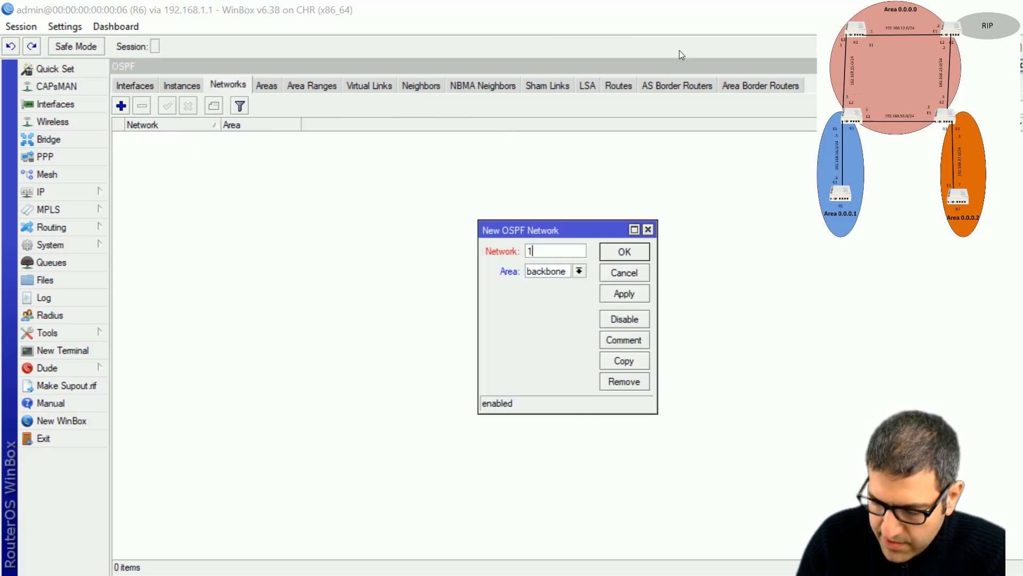
type("92.168.5")
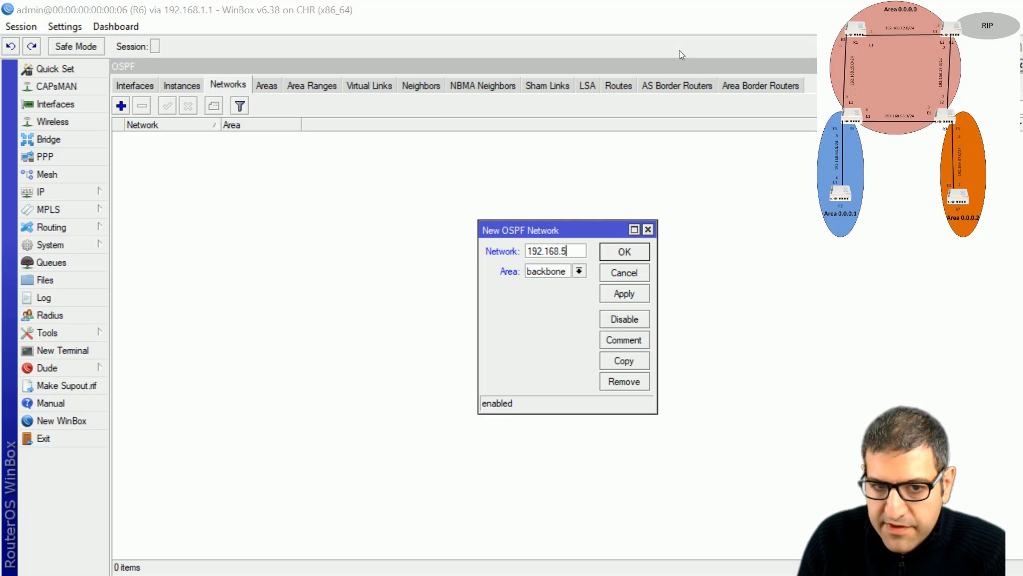
type("6.0")
key("alt+Tab")
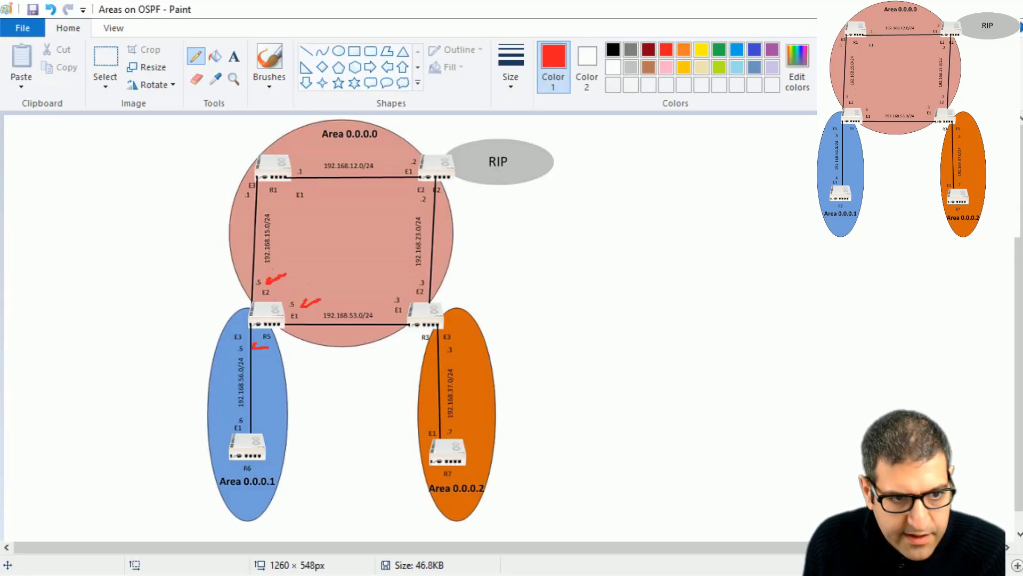
key("alt+Tab")
type("/24")
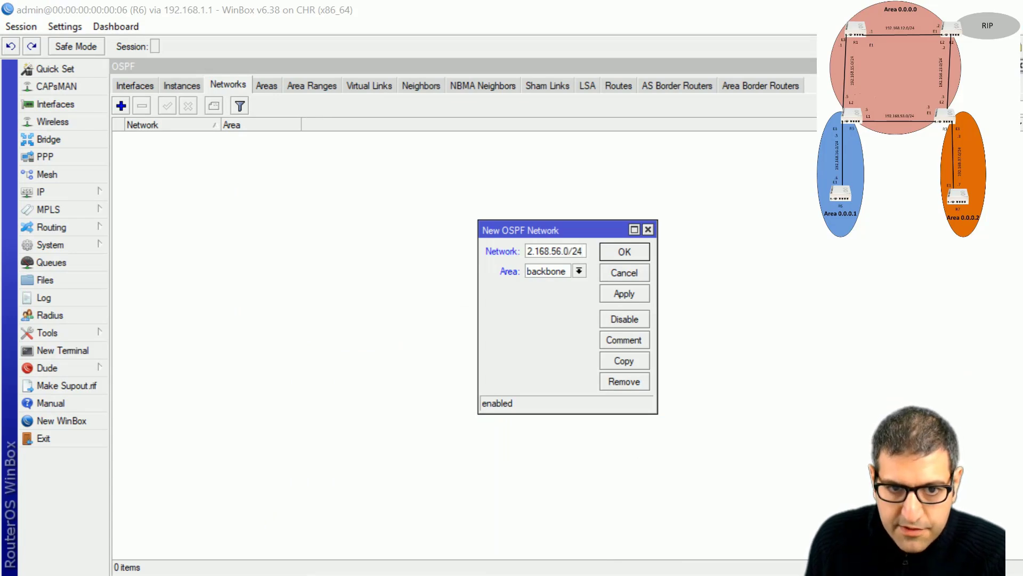
left_click(579, 271)
left_click(555, 283)
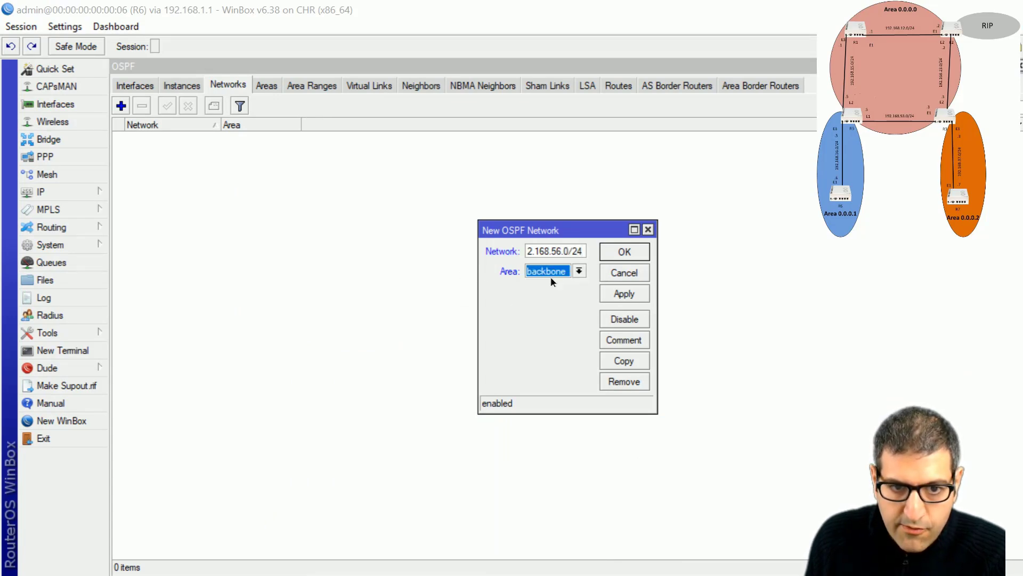
left_click(552, 276)
left_click(547, 283)
left_click(612, 256)
Add the OSPF network 66.66.66.0/24 in area1 on R6
left_click(121, 106)
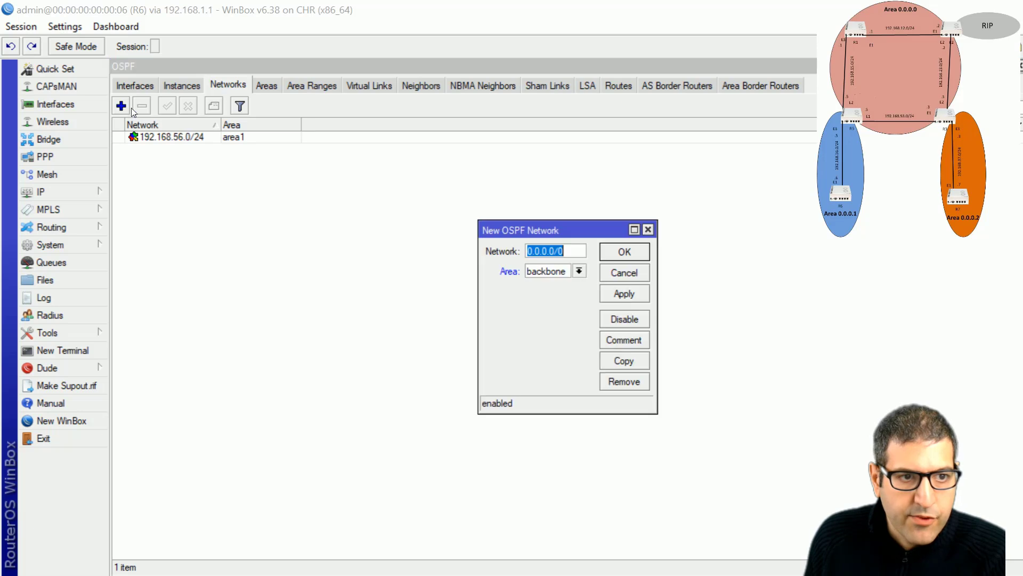
type("66.66.66")
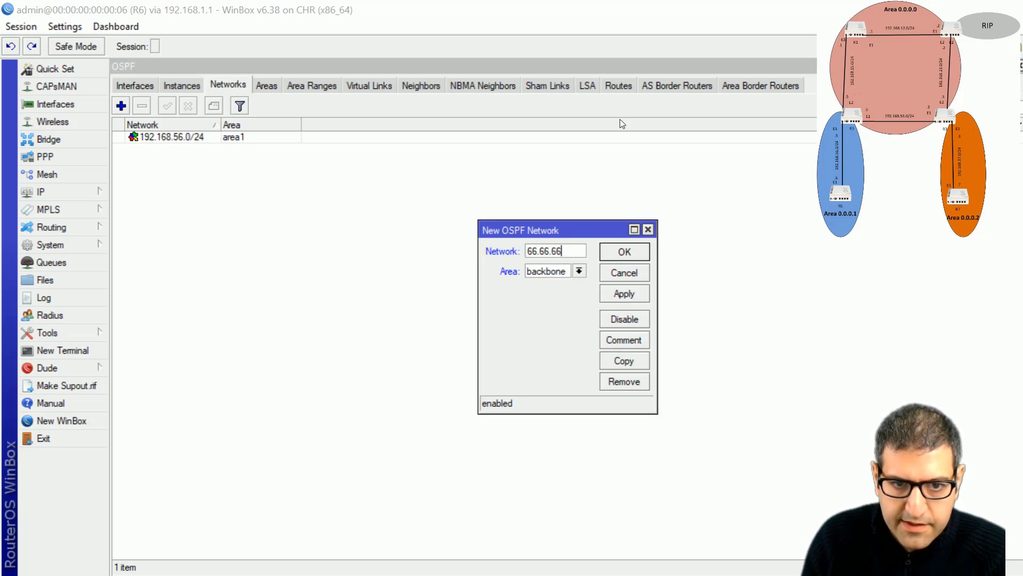
type(".0/24")
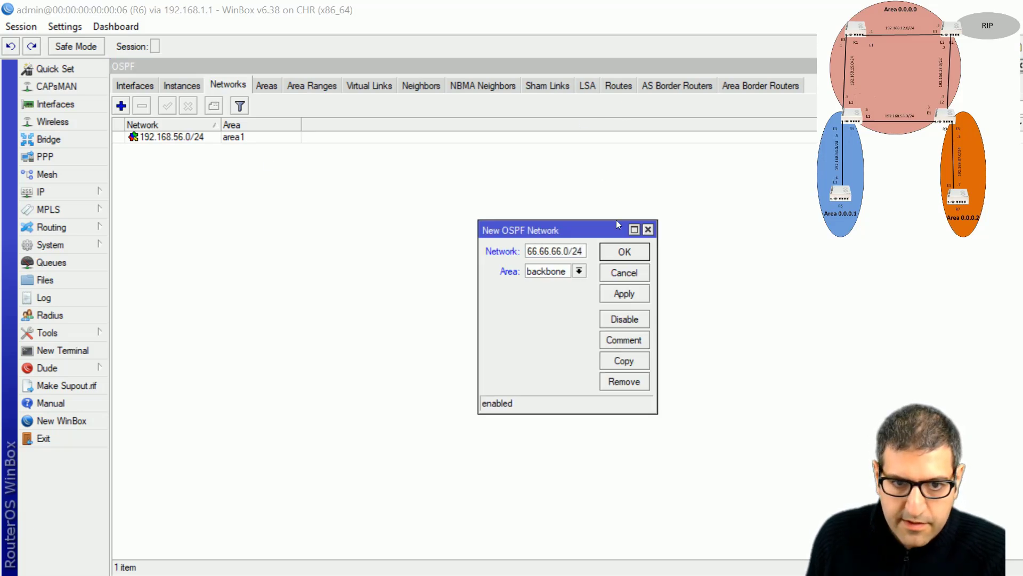
left_click(541, 272)
left_click(544, 283)
left_click(635, 251)
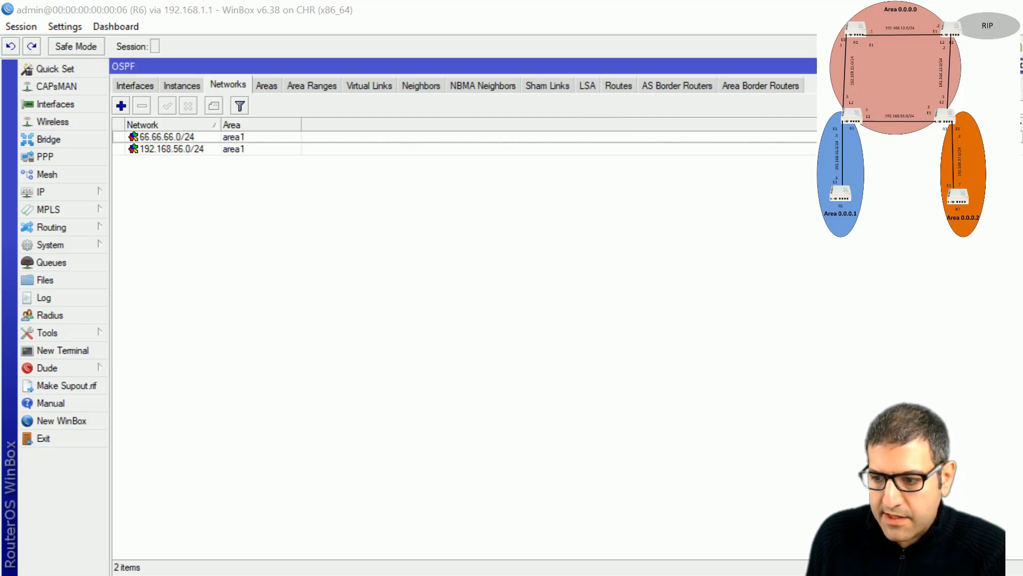
Switch to R7's WinBox session and set its default OSPF instance's router ID to 7.7.7.7
key("alt+Tab")
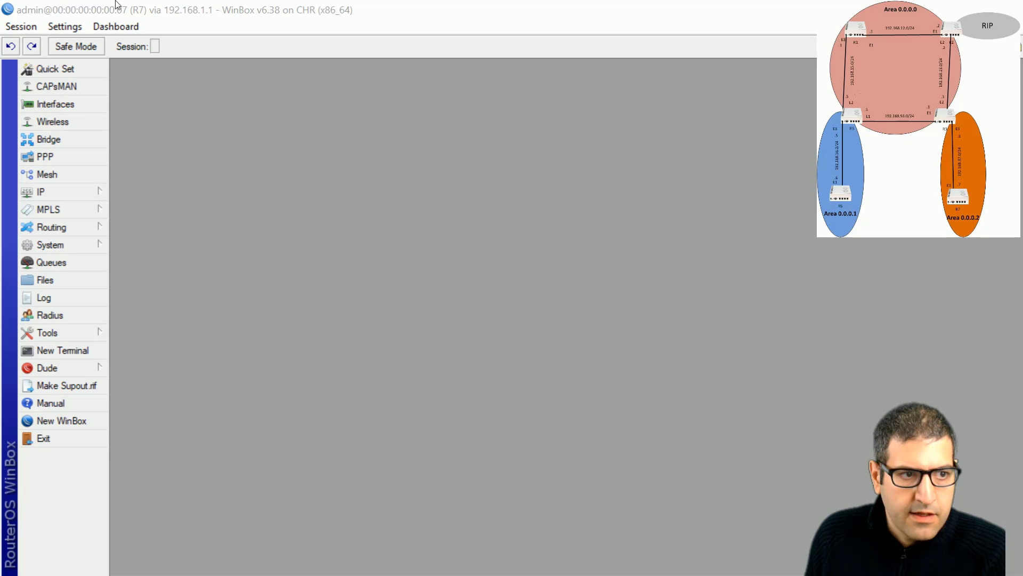
left_click(68, 227)
left_click(176, 297)
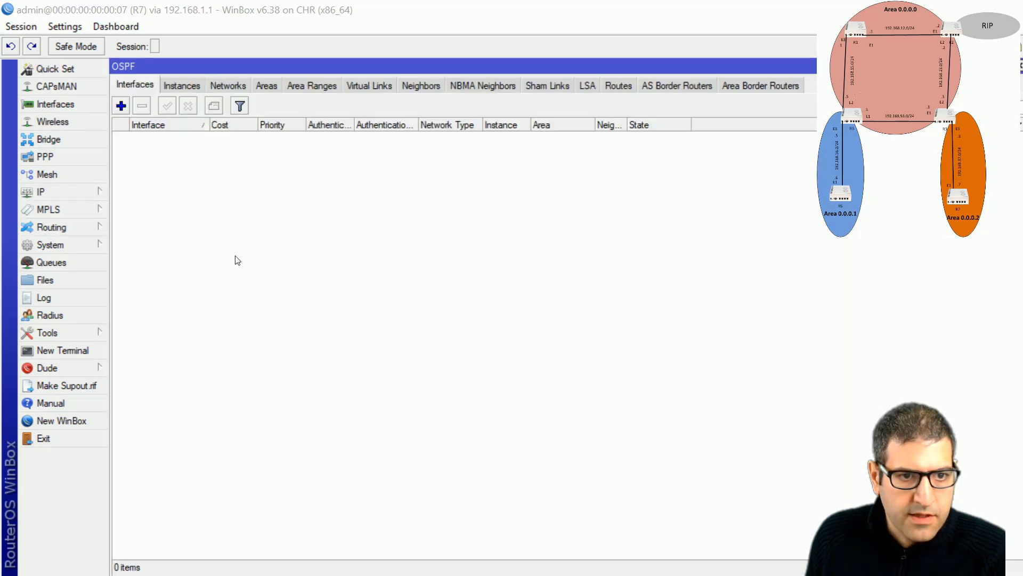
left_click(180, 86)
double_click(204, 142)
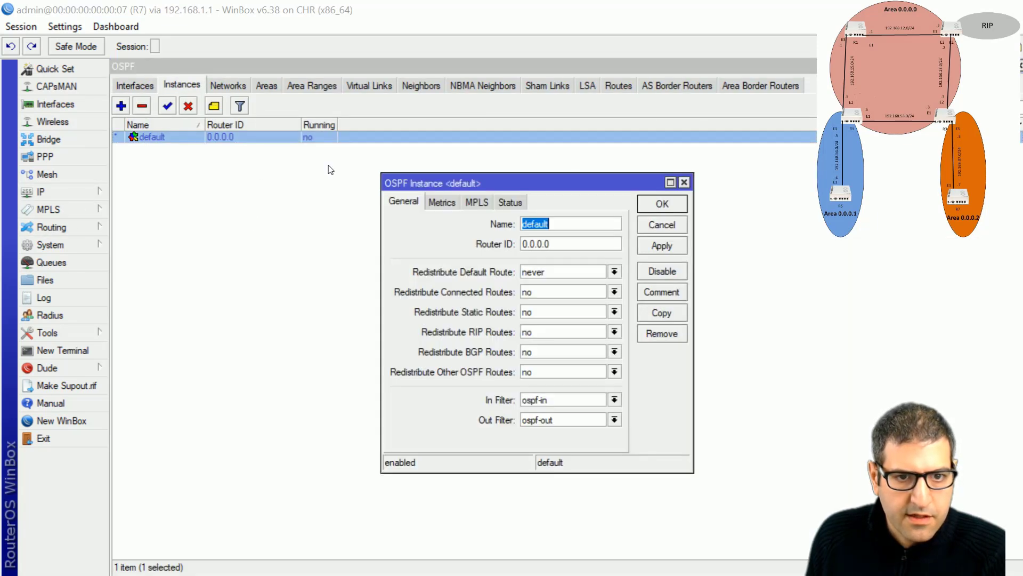
key("Tab")
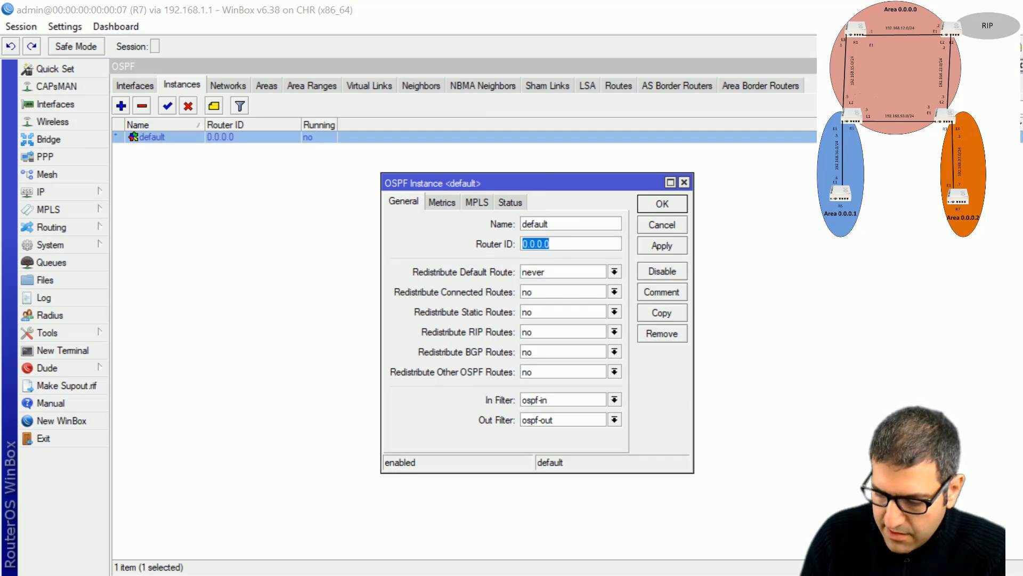
type("7.7.7.7")
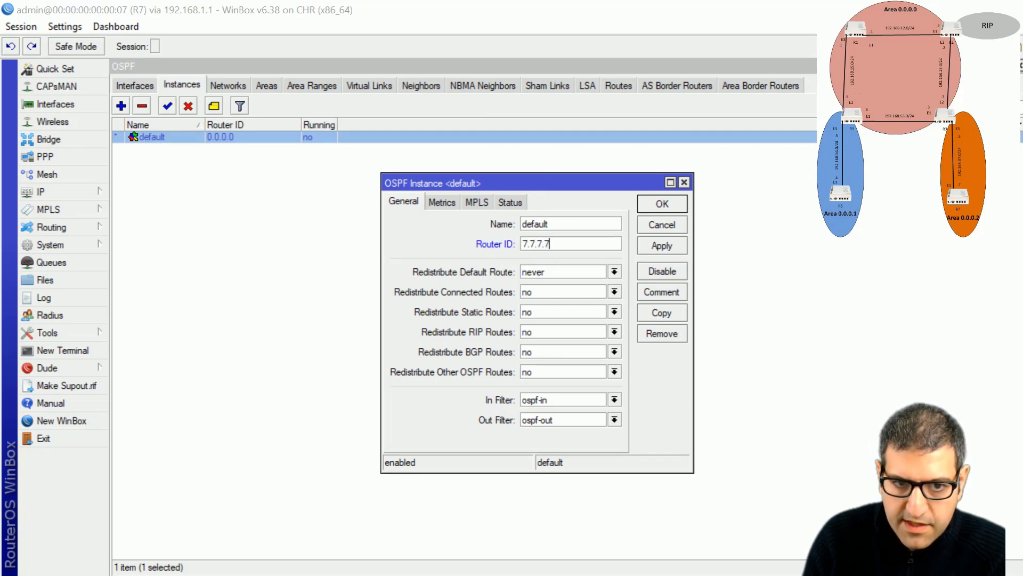
left_click(662, 204)
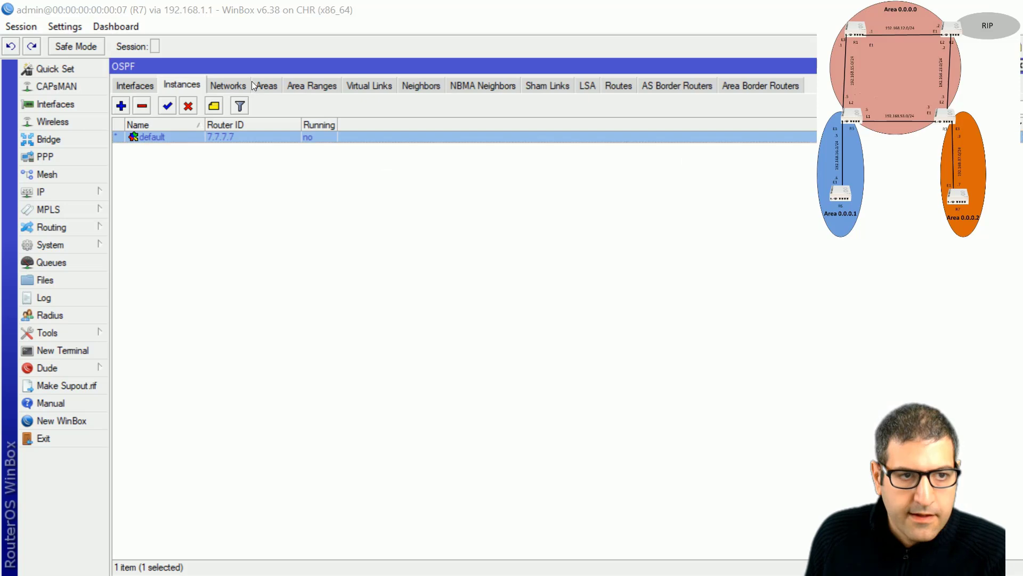
Create the OSPF area area2 with area ID 0.0.0.2 on R7
left_click(265, 86)
left_click(121, 106)
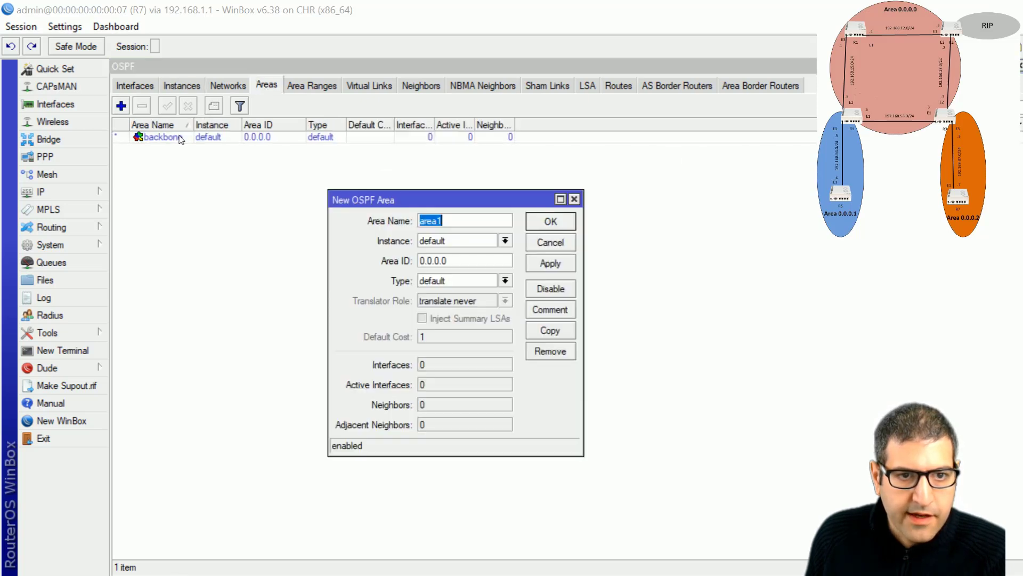
key("BackSpace")
type("2")
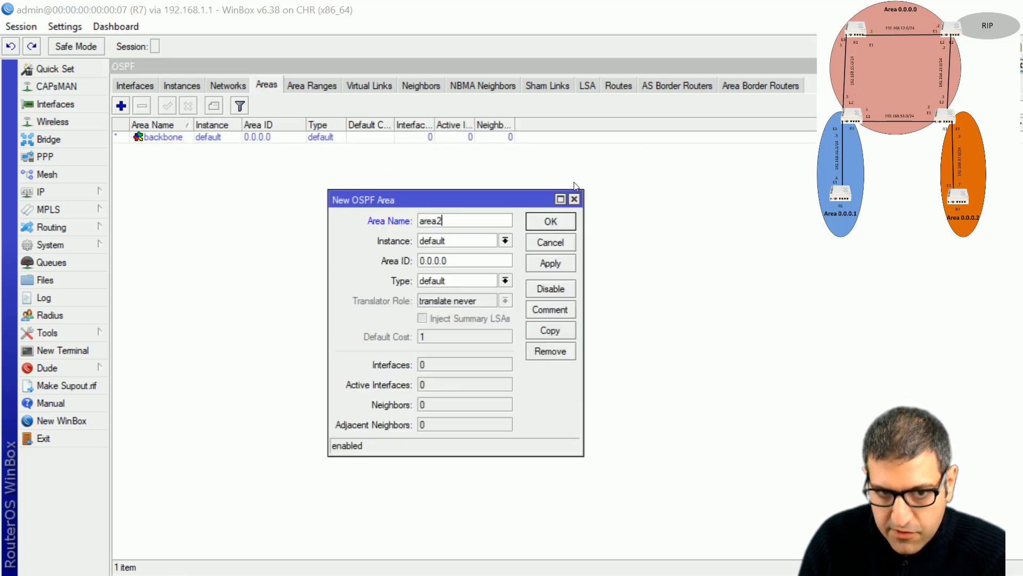
key("Tab")
key("Tab")
type("0.0.0.")
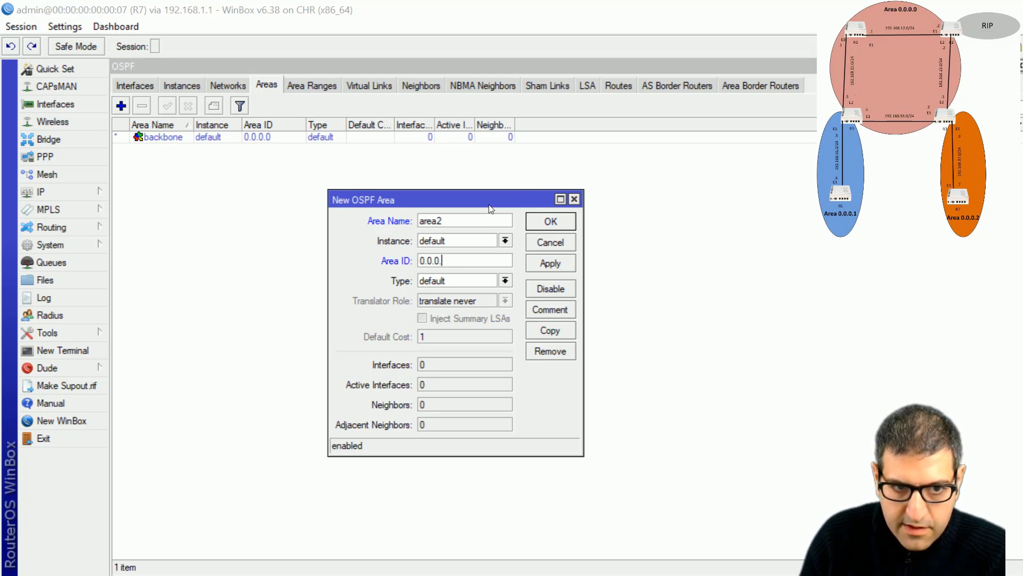
type("2")
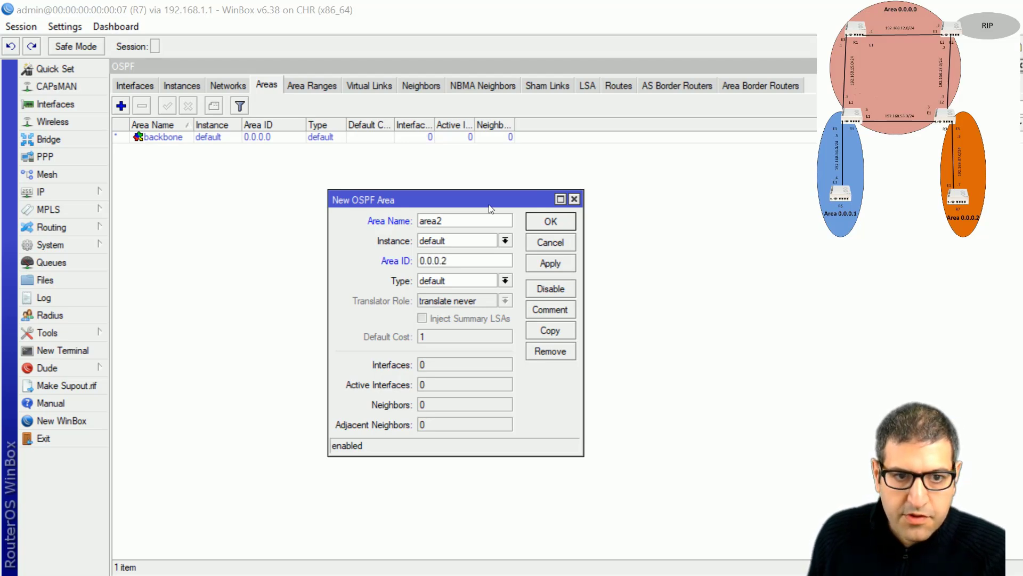
left_click(539, 221)
Add the OSPF network 192.168.37.0/24 in area2 on R7
left_click(215, 88)
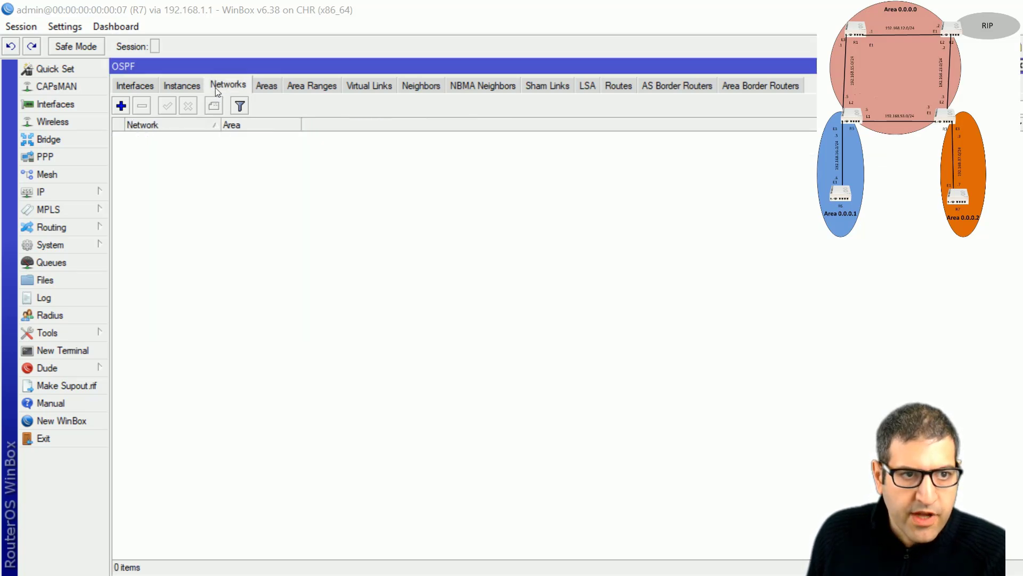
left_click(121, 105)
type("192")
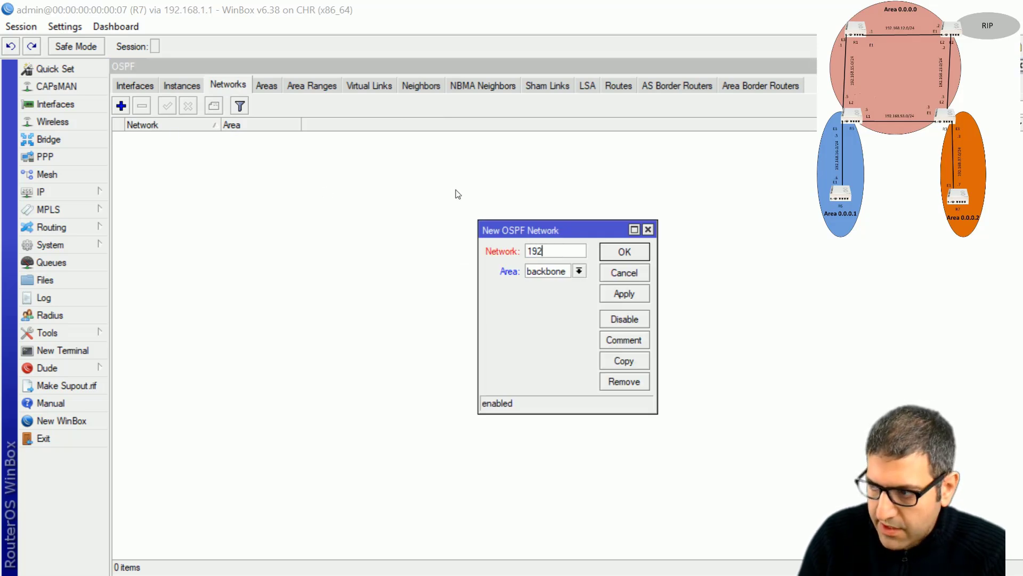
type(".168.37.0/24")
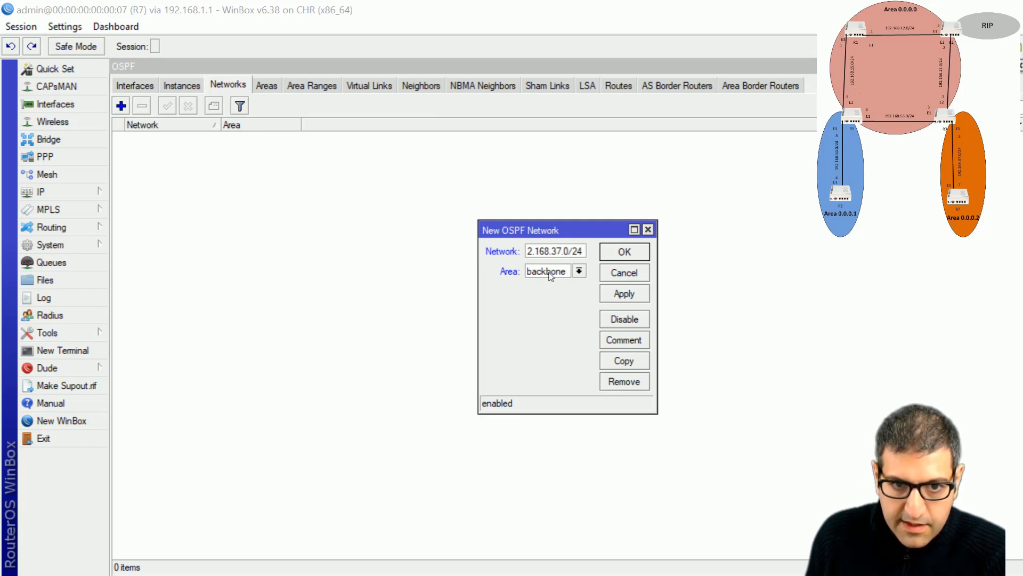
left_click(579, 271)
left_click(539, 281)
left_click(625, 251)
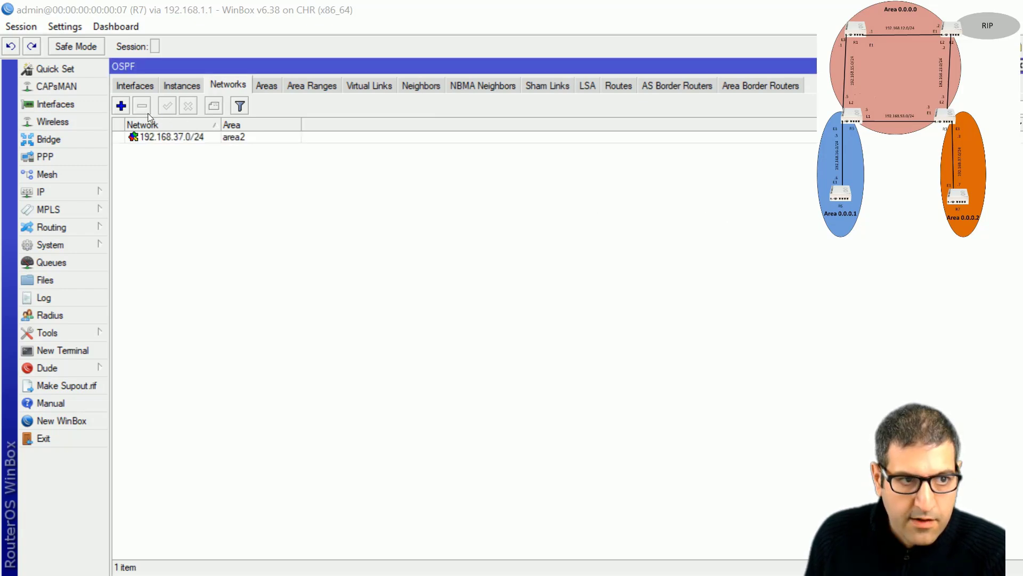
Add the OSPF network 77.77.77.0/24 in area2 on R7
left_click(121, 106)
type("77.77.77.0/24")
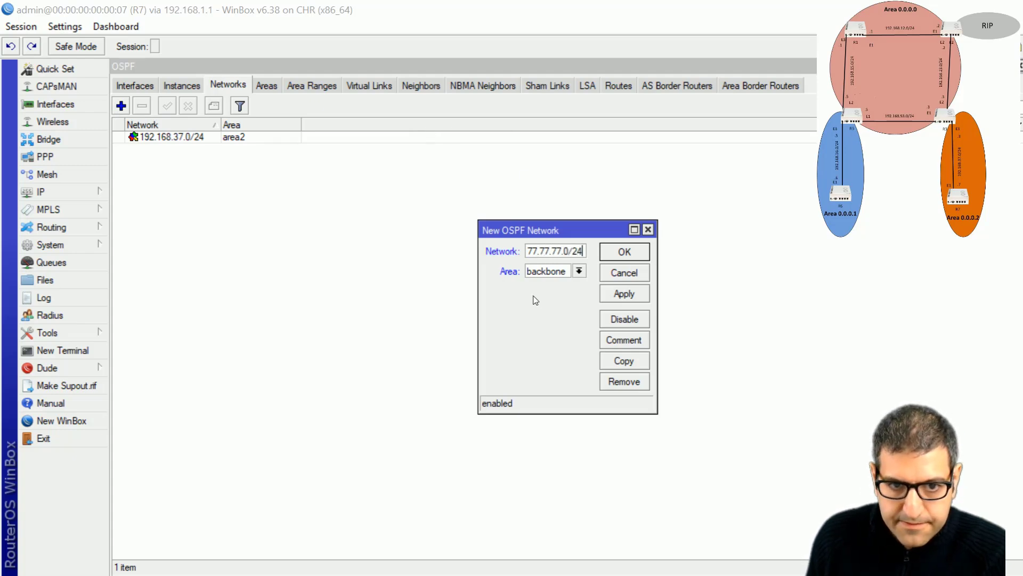
left_click(557, 277)
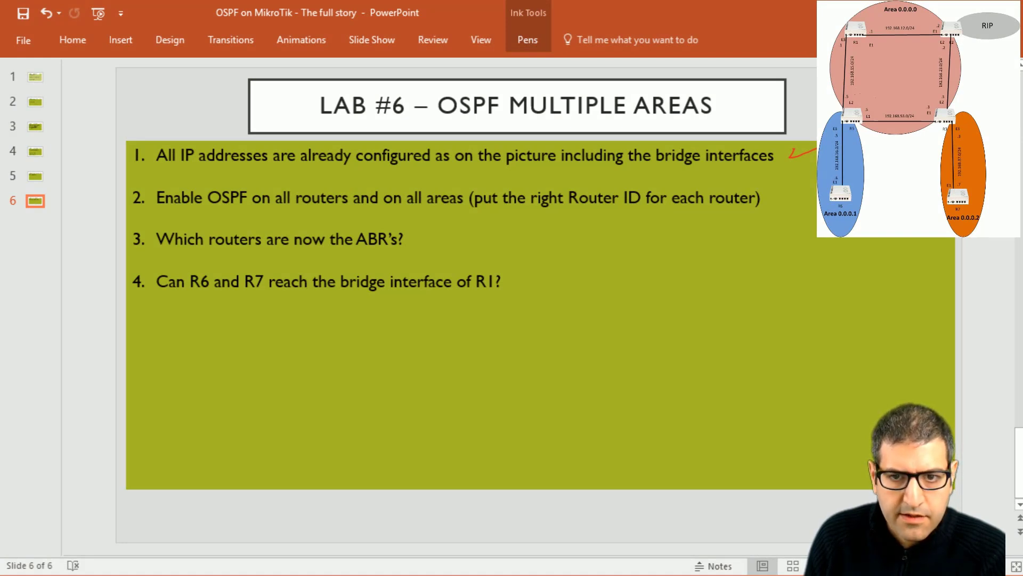
Mark the second task, enabling OSPF on all routers and areas, with an ink tick on the PowerPoint lab slide
left_click_drag(771, 193, 816, 187)
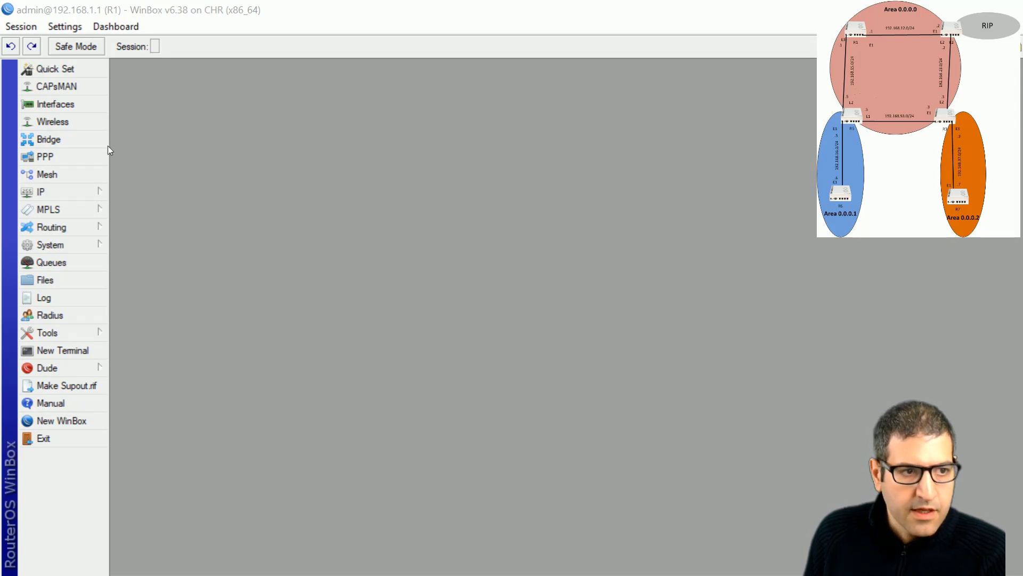
Review the OSPF neighbors in R1's WinBox session and compare them with the Paint diagram
left_click(74, 226)
left_click(142, 299)
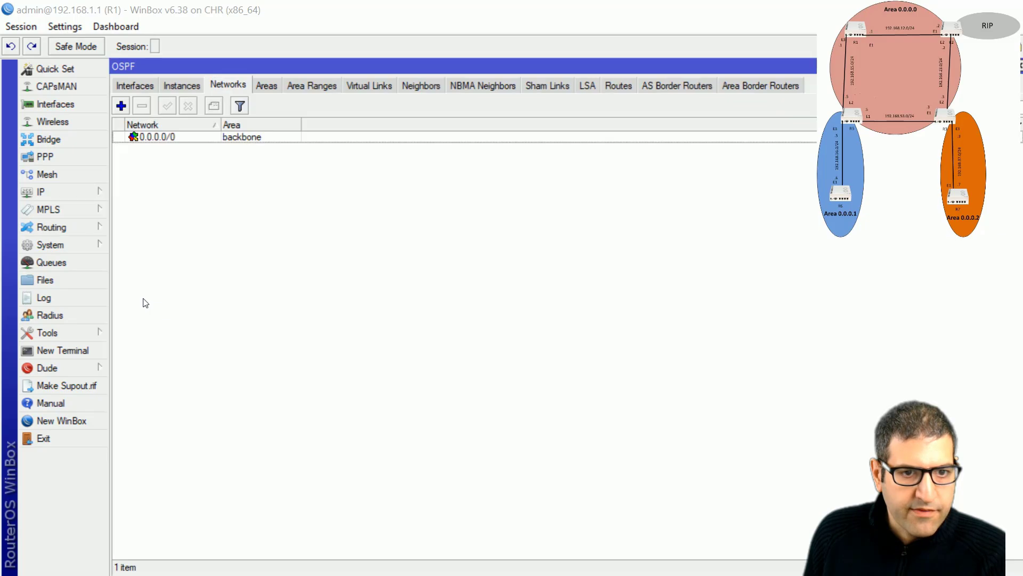
left_click(405, 88)
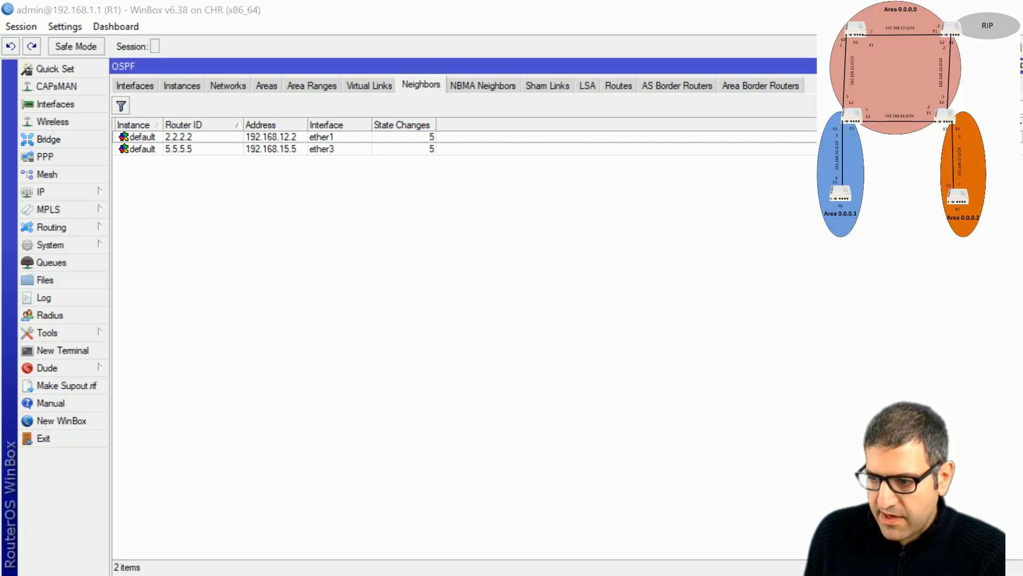
key("alt+Tab")
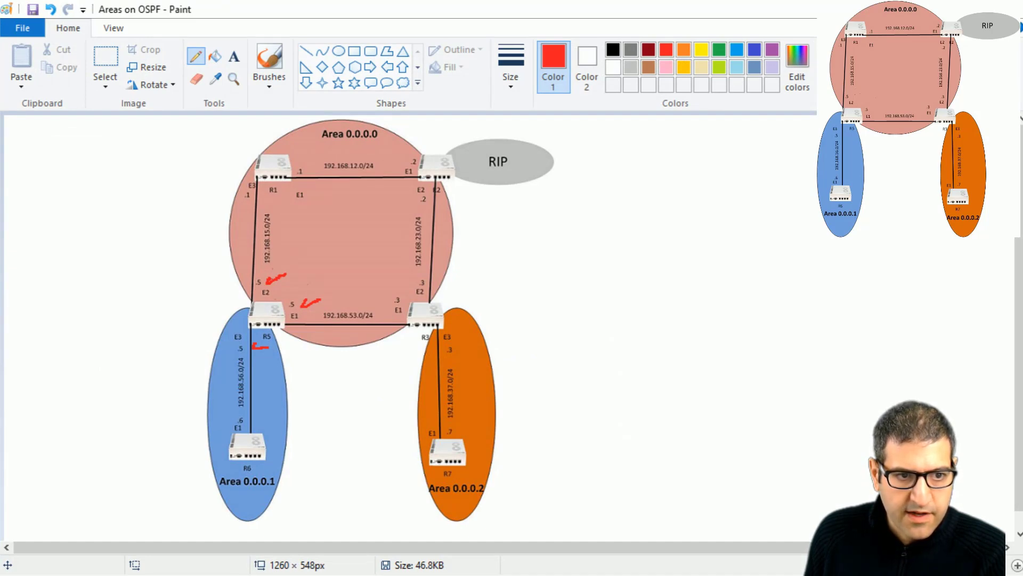
key("alt+Tab")
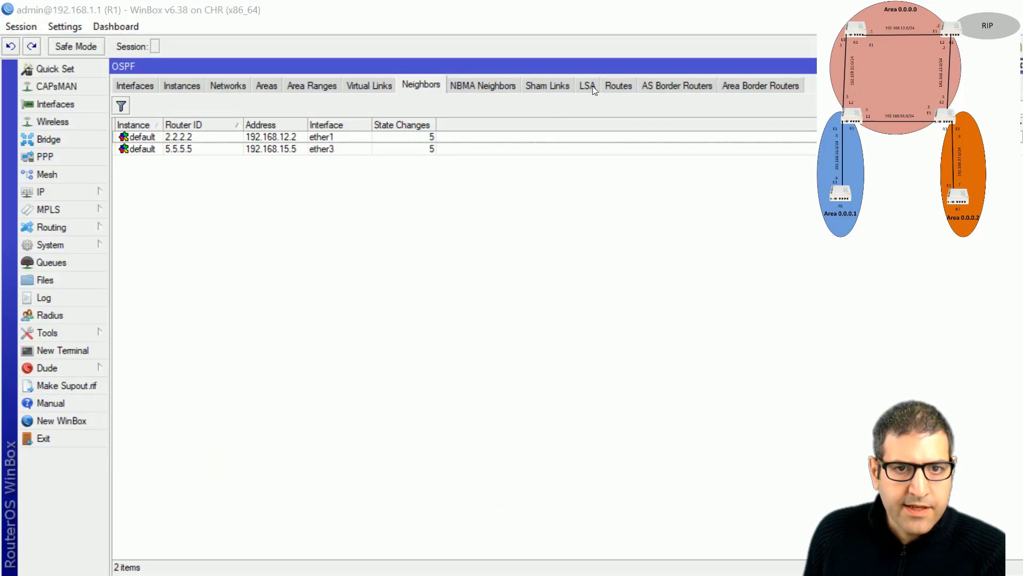
Examine R1's OSPF LSA entries, going through the network, router and summary types
left_click(593, 87)
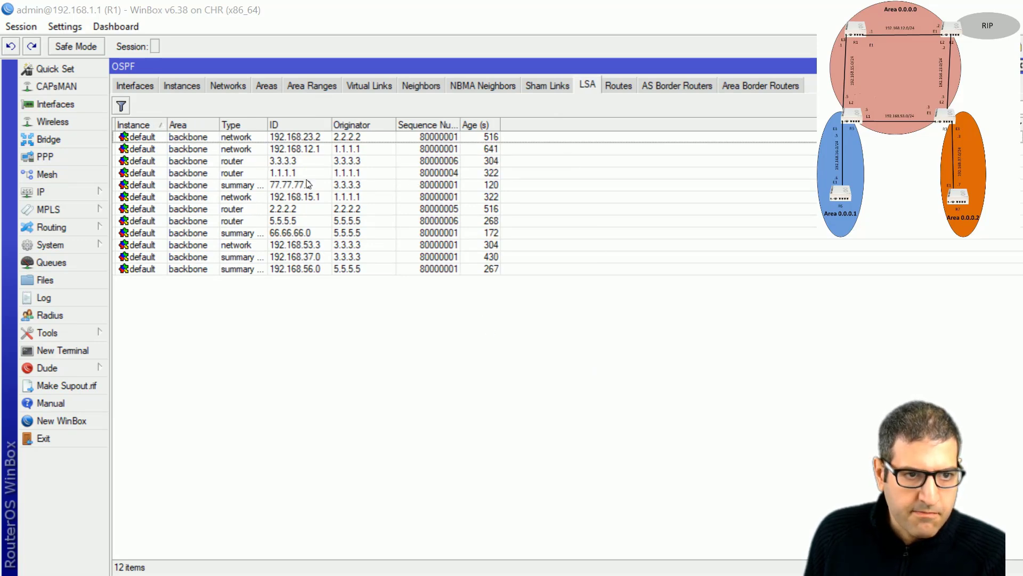
left_click(250, 138)
left_click(240, 148)
left_click(239, 161)
left_click(240, 173)
left_click(241, 184)
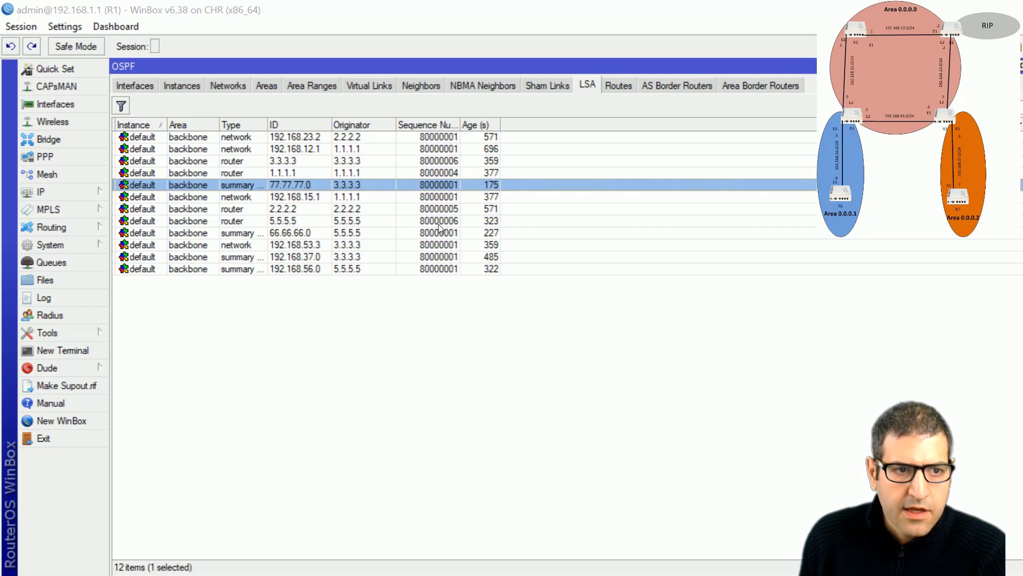
Compare the router LSAs originated by 1.1.1.1 and 3.3.3.3 with the network LSAs in R1's list
left_click(250, 172)
left_click(238, 159)
left_click(241, 173)
left_click(237, 161)
left_click(240, 172)
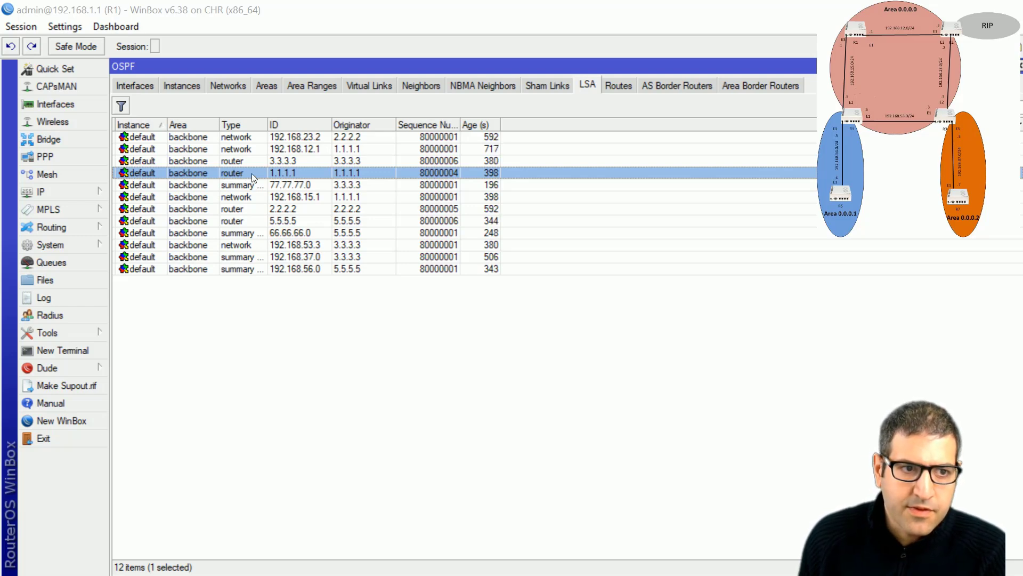
key("Up")
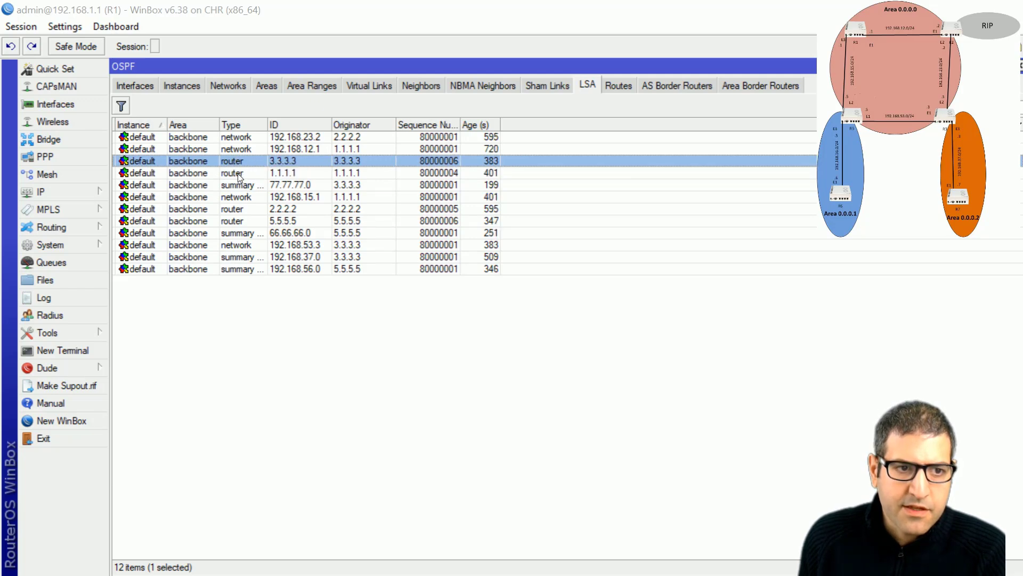
key("Down")
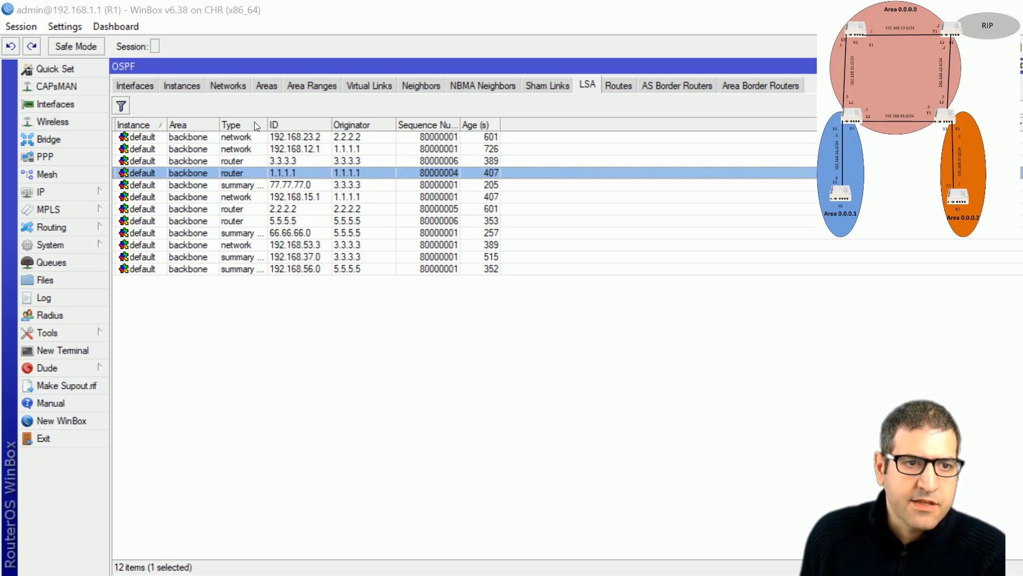
left_click(238, 139)
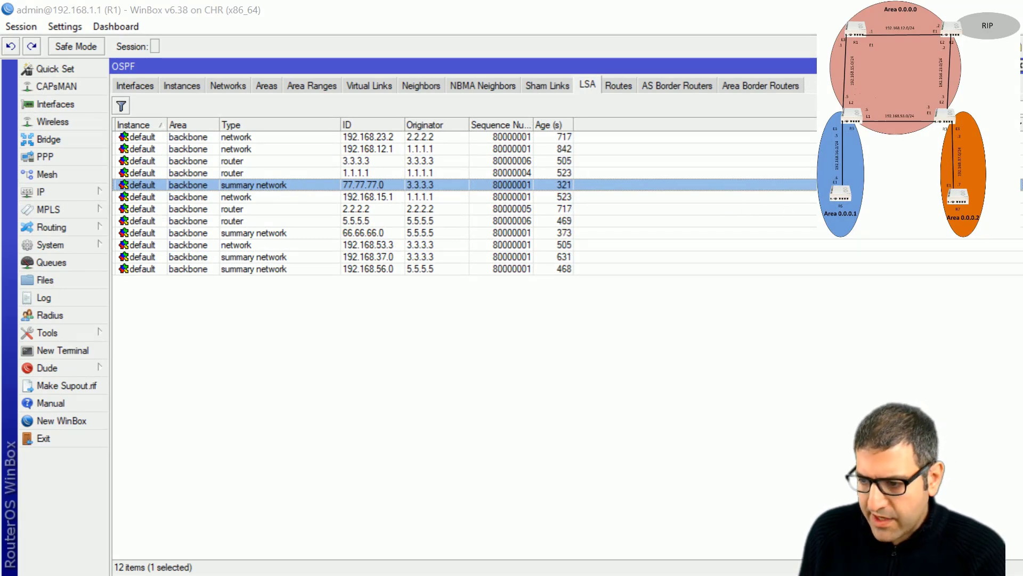
Mark R7 with a short red stroke on the Paint diagram while comparing it with R1's summary network LSAs
key("alt+Tab")
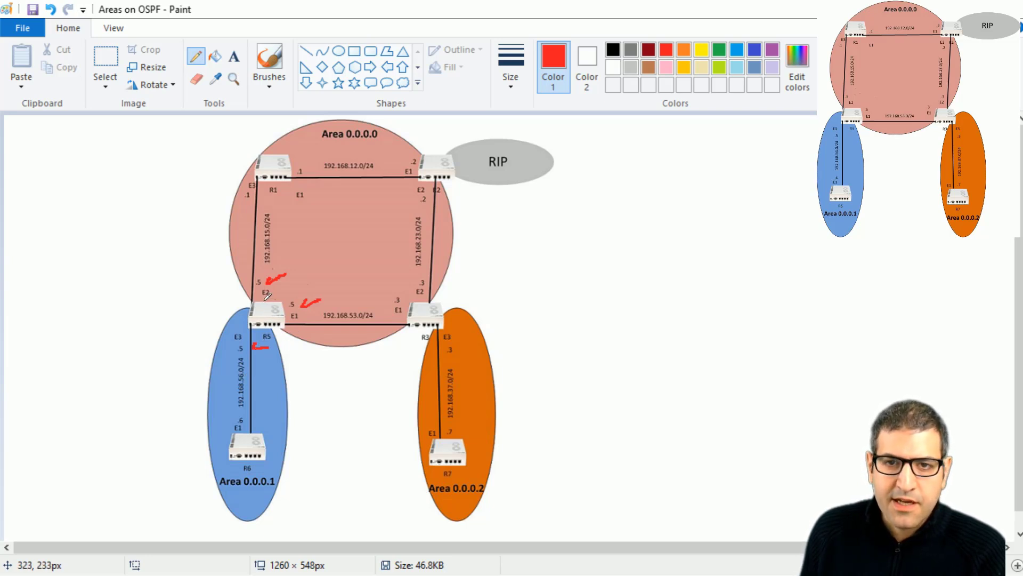
key("alt+Tab")
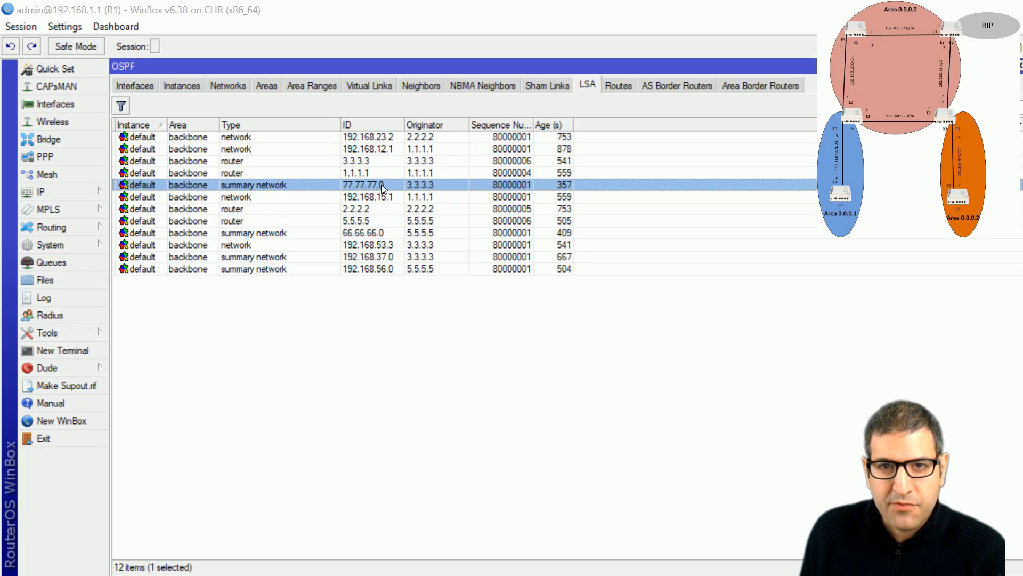
key("alt+Tab")
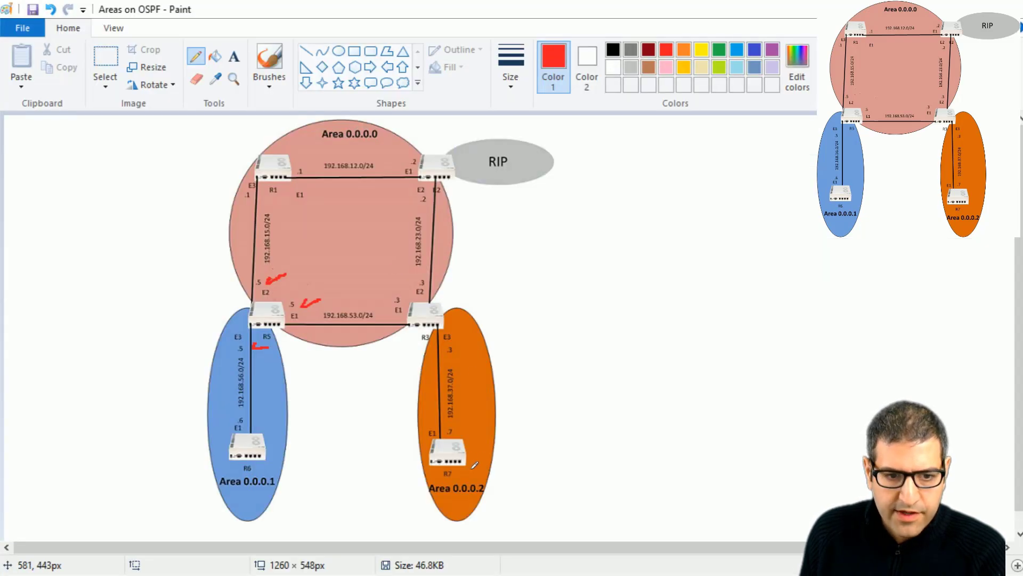
left_click_drag(474, 463, 489, 460)
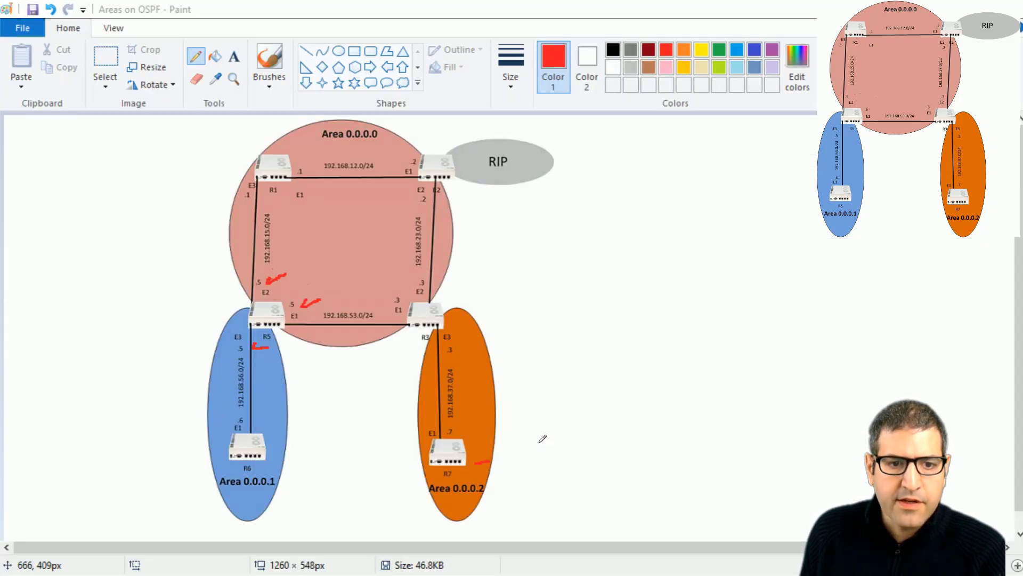
key("alt+Tab")
key("alt+Tab")
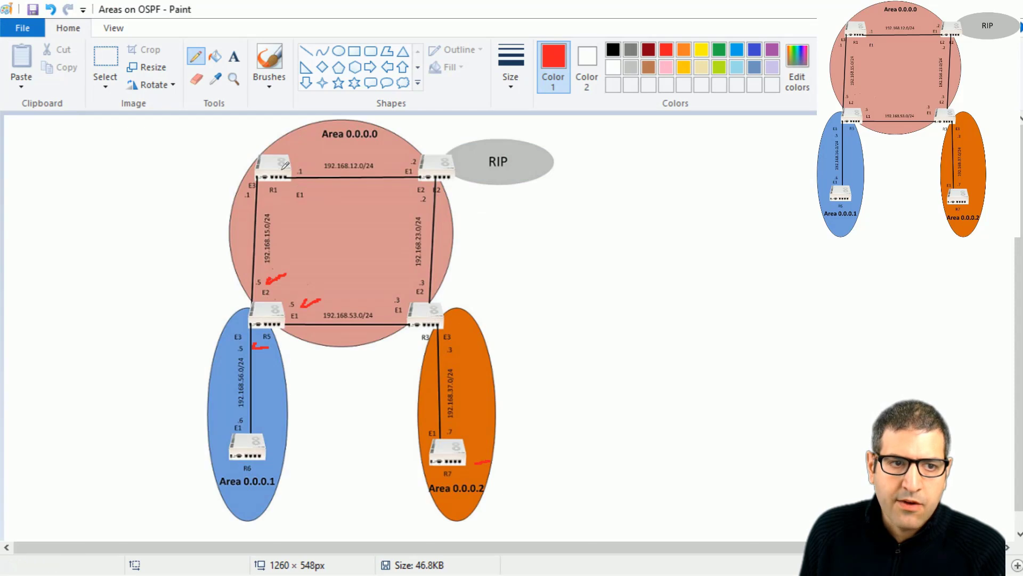
key("alt+Tab")
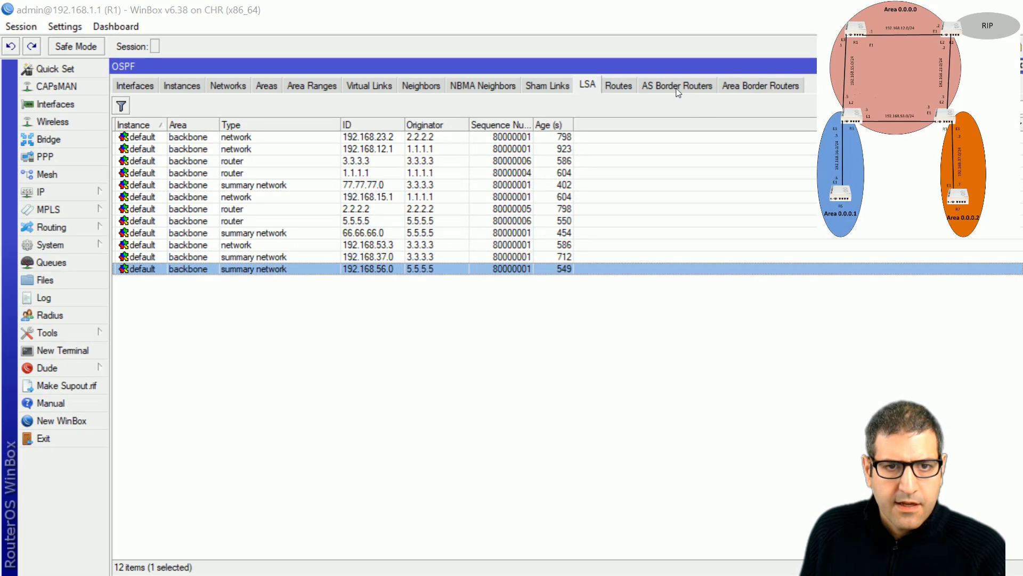
Examine R1's OSPF routes, comparing the destinations and states of the 11.11.11.0/24 through 77.77.77.0/24 bridge networks
left_click(622, 84)
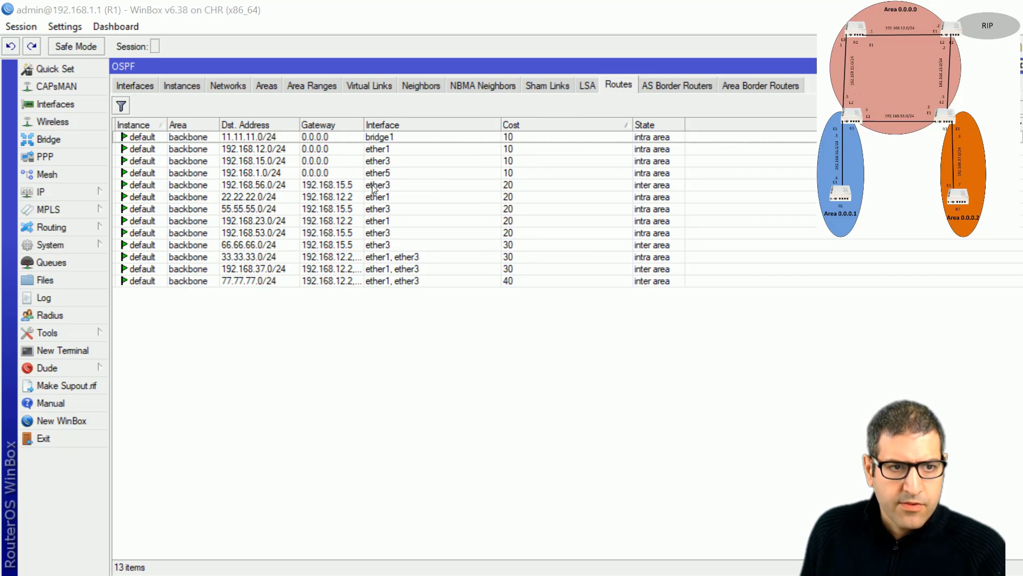
left_click(254, 139)
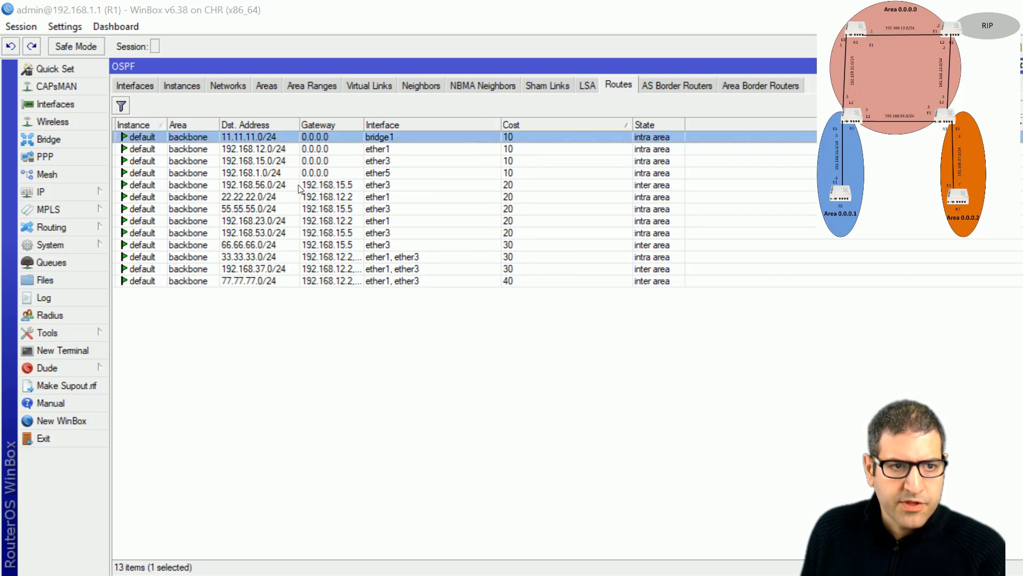
left_click(269, 201)
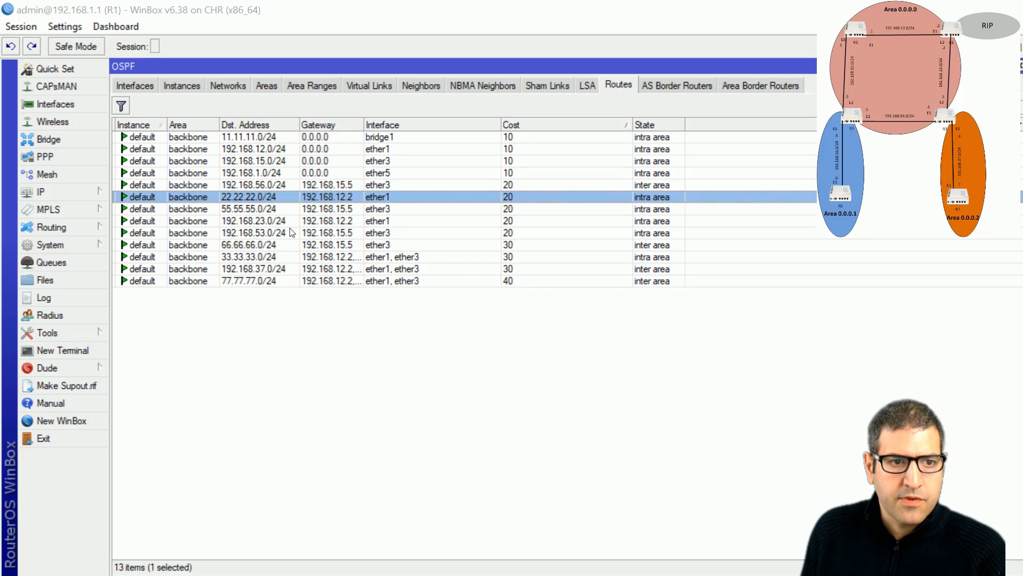
left_click(274, 258)
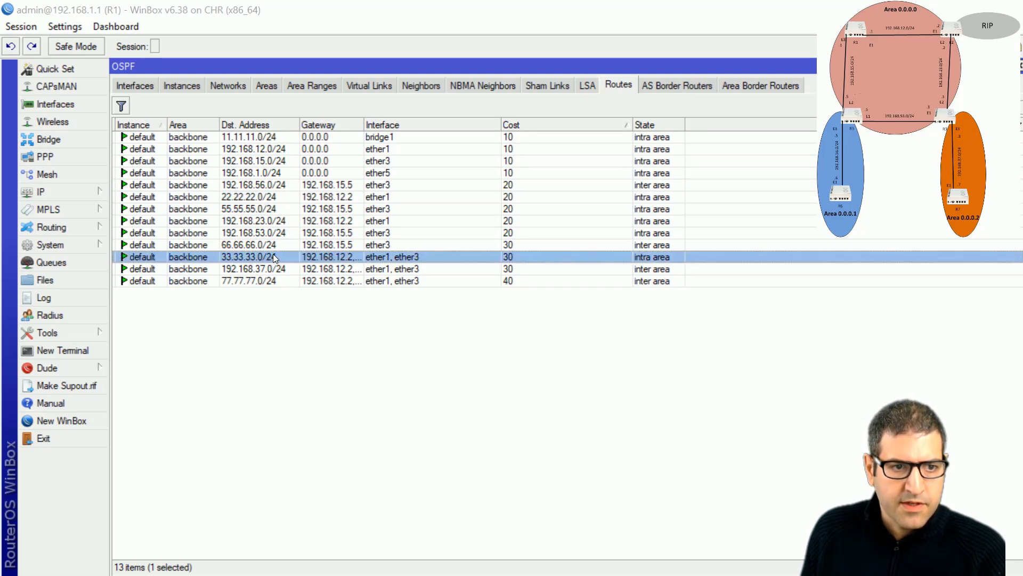
left_click(255, 212)
left_click(247, 244)
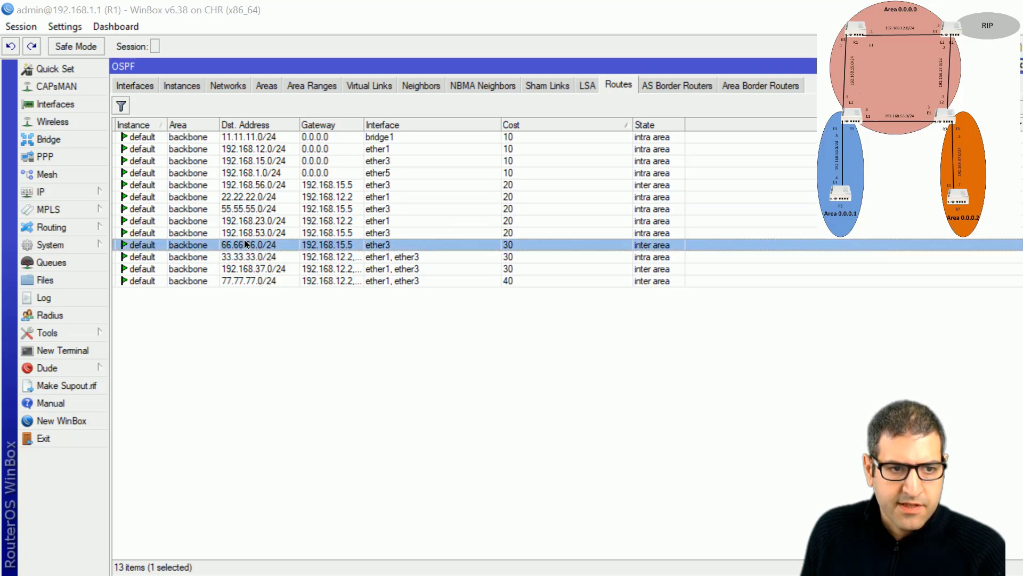
left_click(266, 282)
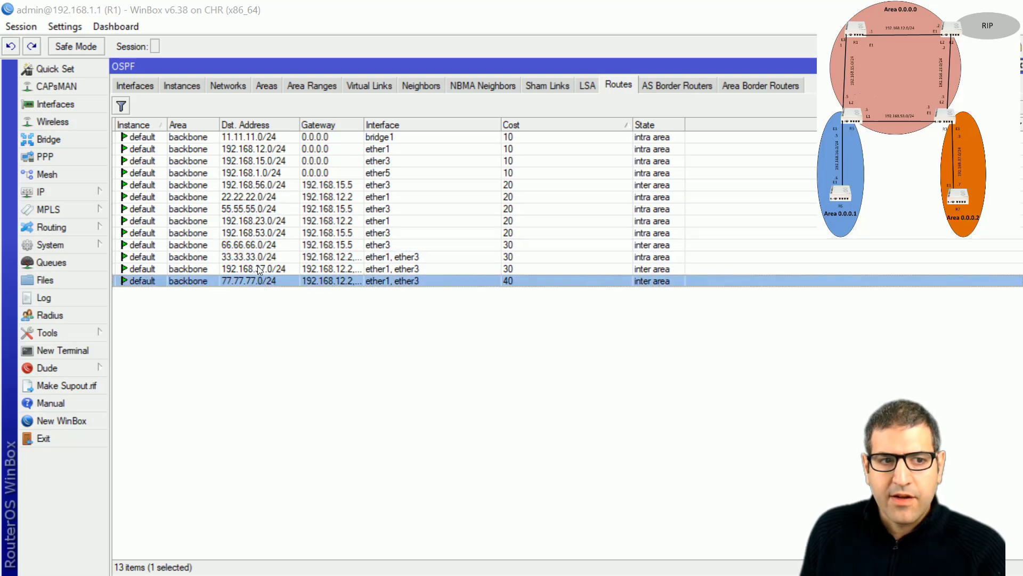
left_click(248, 246)
left_click(257, 282)
left_click(248, 249)
left_click(248, 279)
left_click(247, 247)
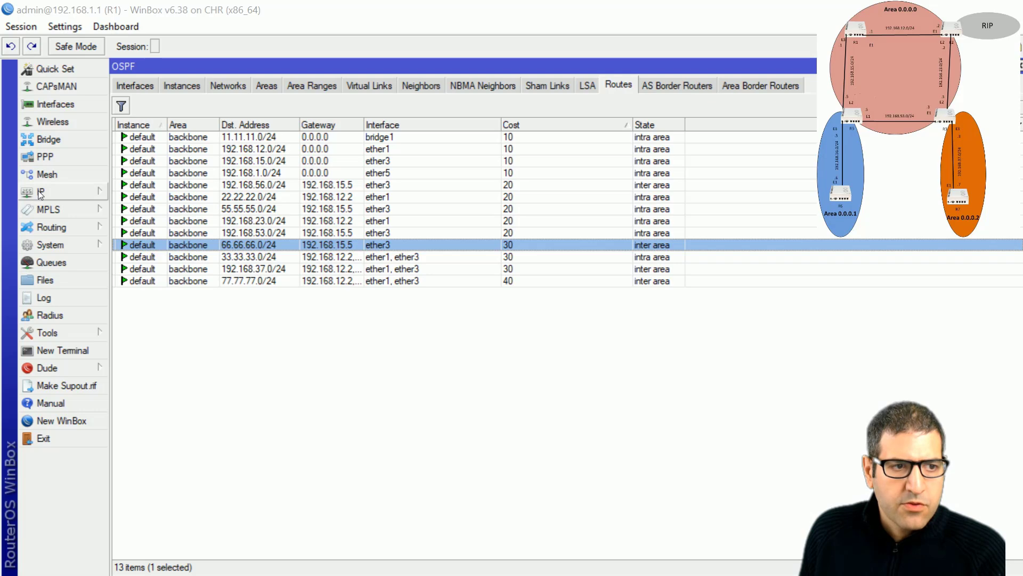
Review the OSPF-learned destinations and gateways in R1's IP route list, then close the list
left_click(41, 192)
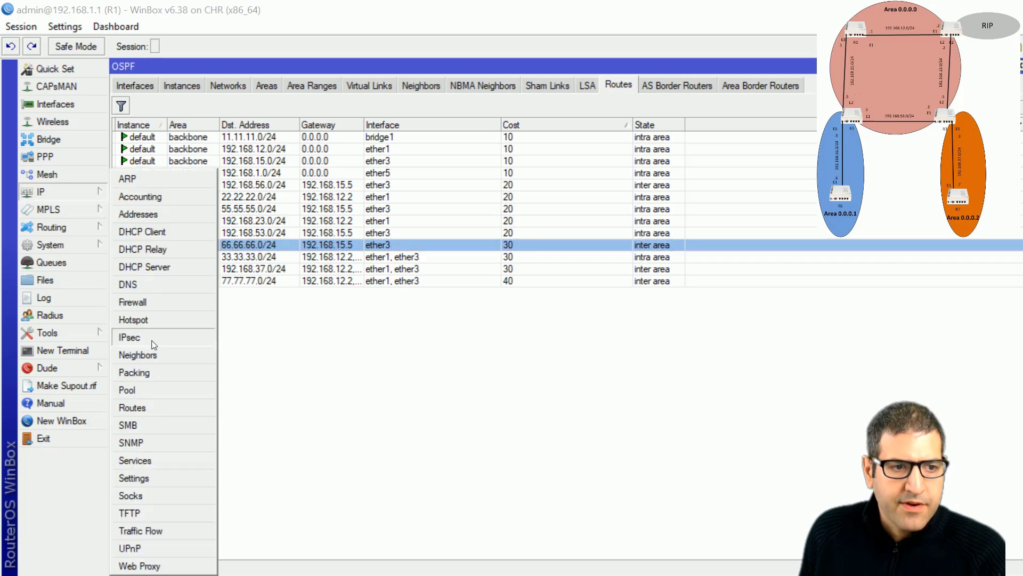
left_click(132, 407)
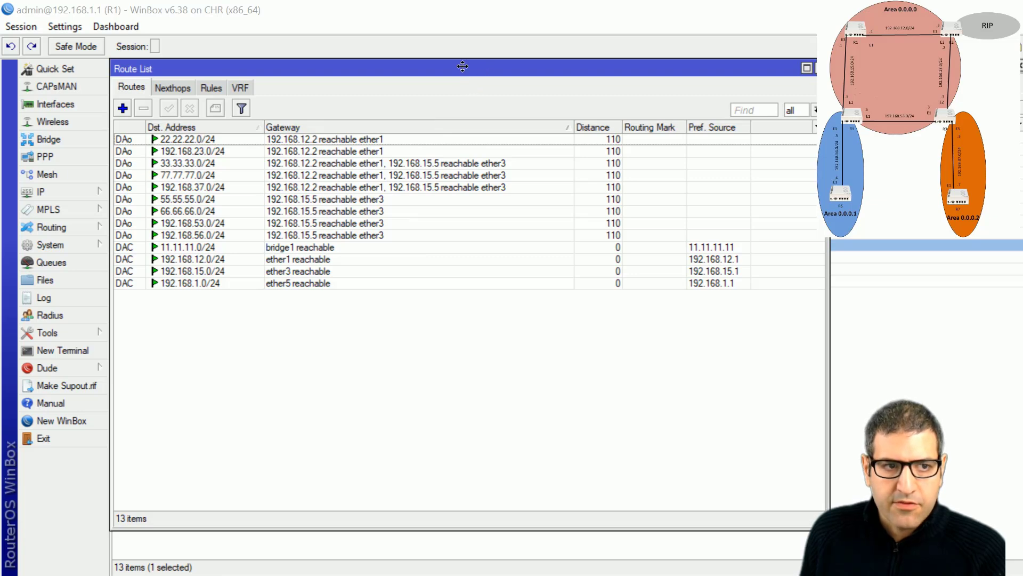
left_click_drag(464, 72, 476, 73)
left_click(213, 141)
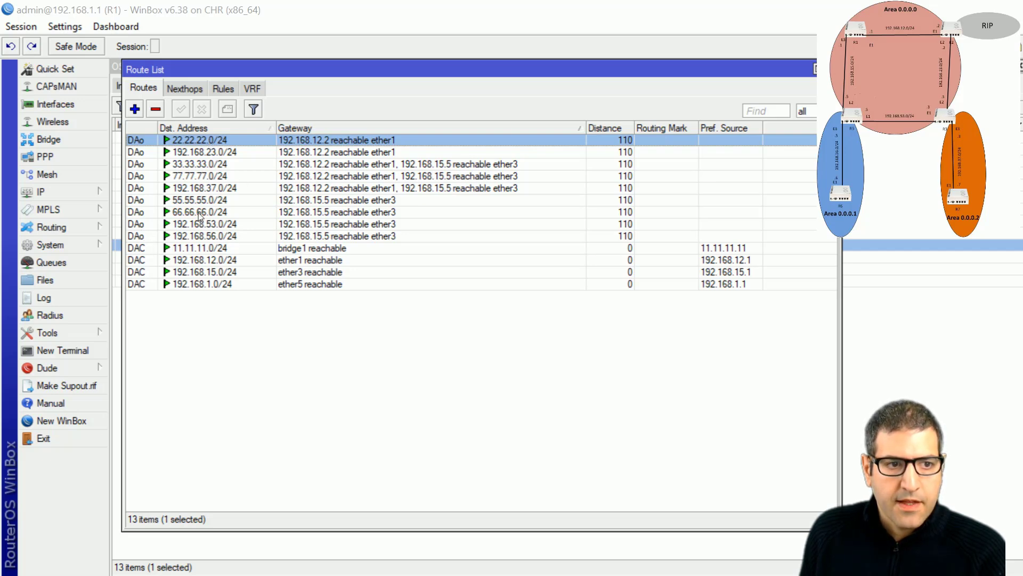
left_click(832, 69)
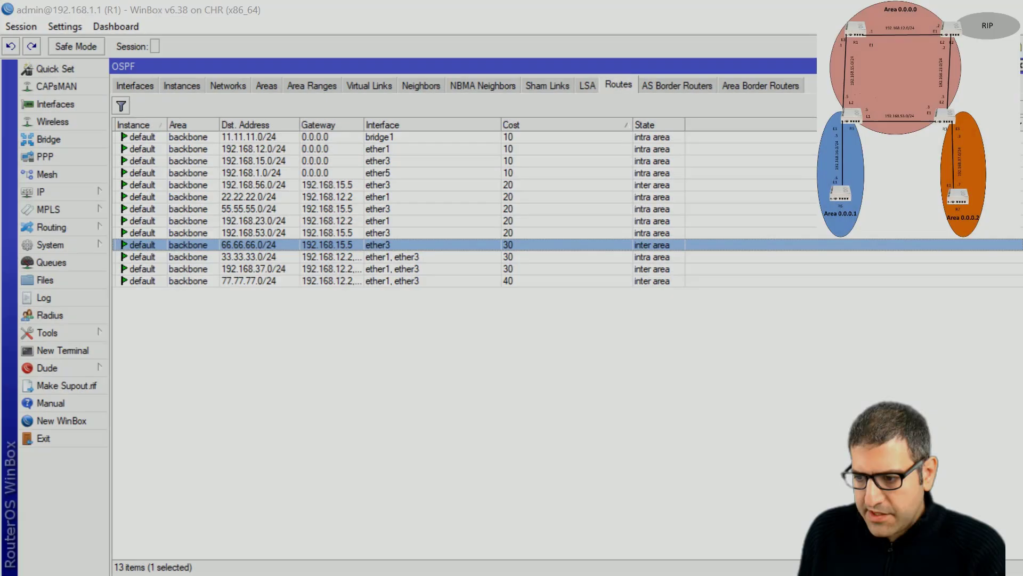
Check the ABR question on the PowerPoint lab slide and inspect R1's area border routers, including the details of 5.5.5.5
key("alt+Tab")
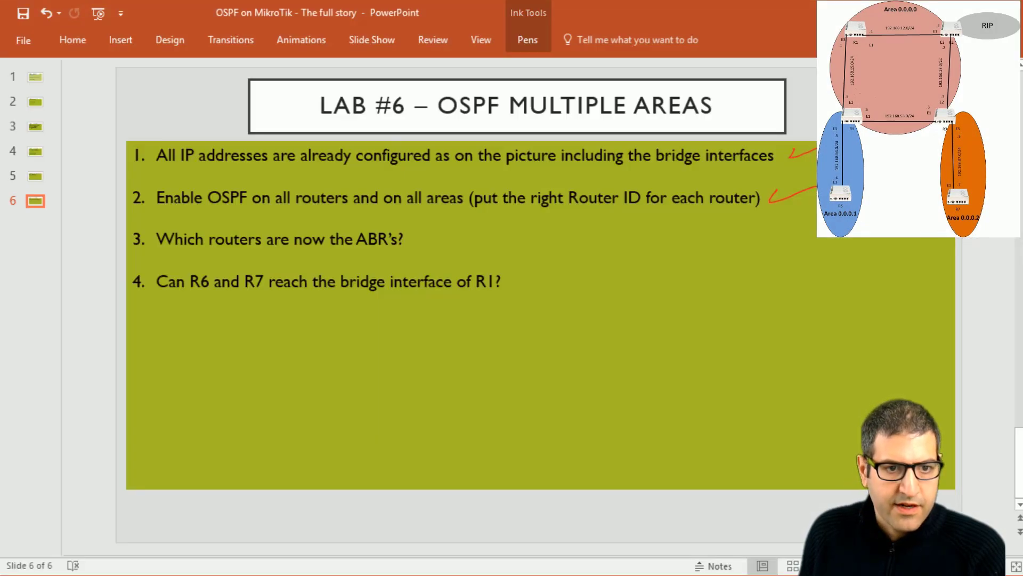
key("alt+Tab")
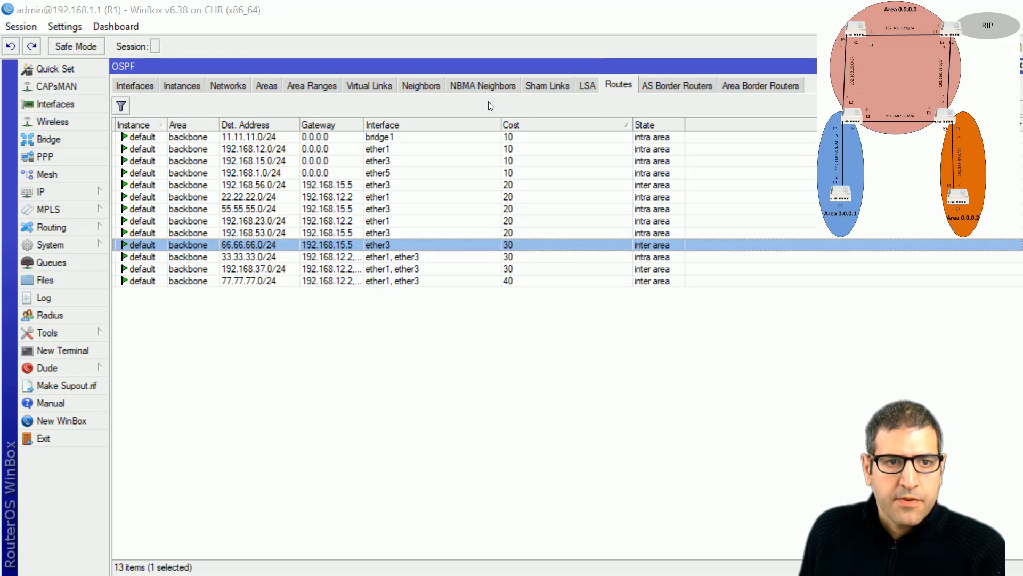
left_click(762, 88)
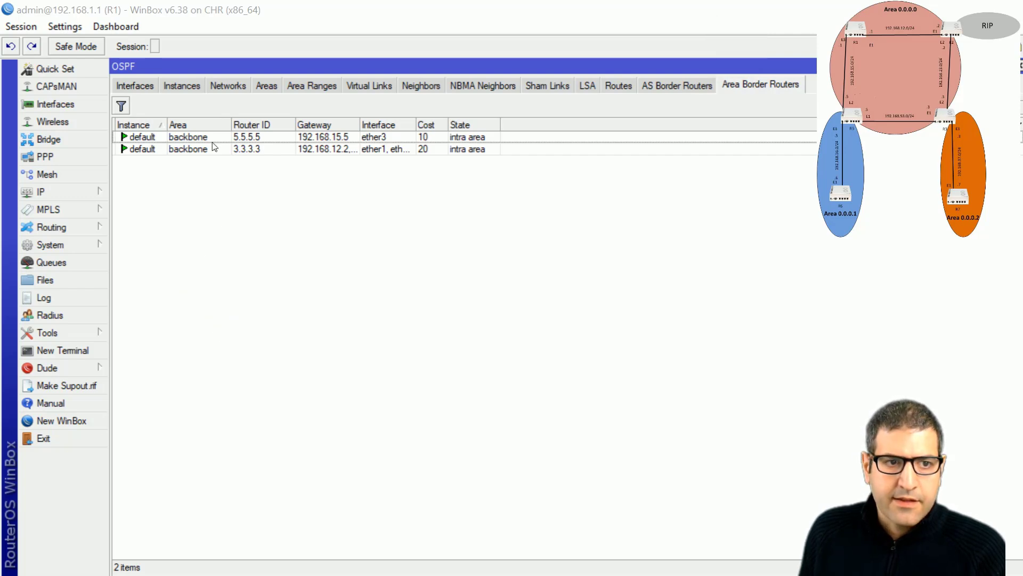
left_click(243, 148)
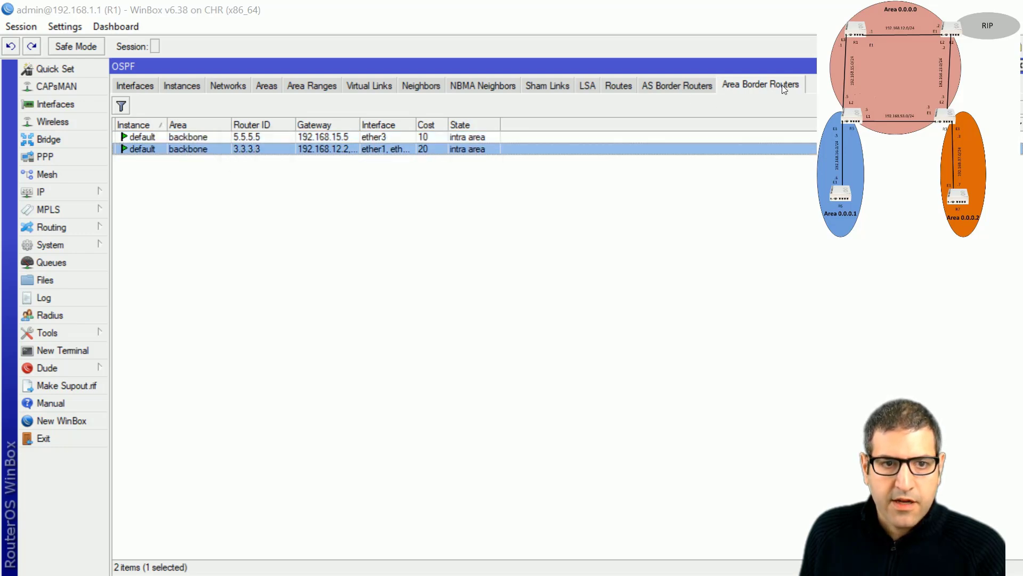
double_click(183, 138)
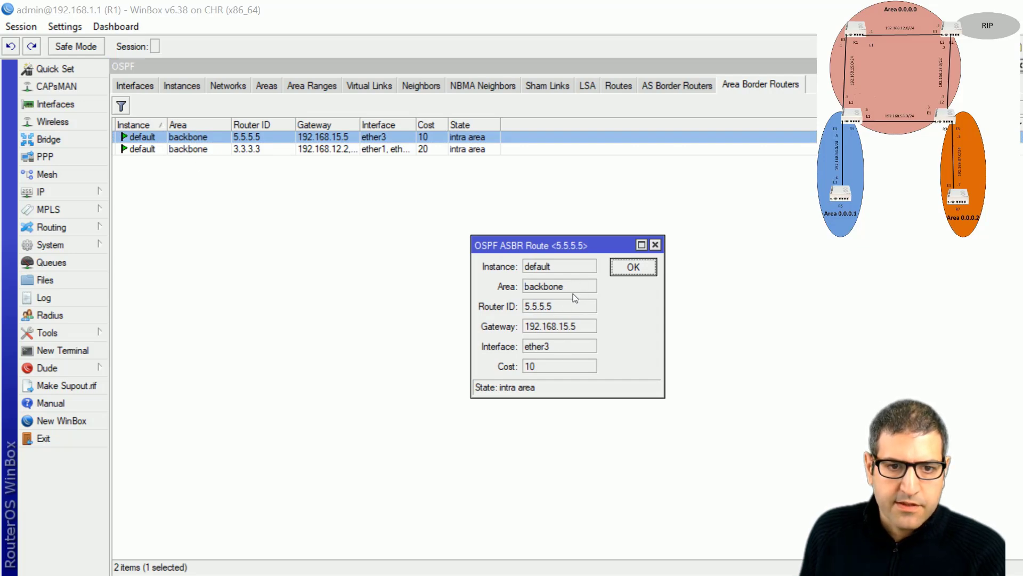
double_click(546, 307)
left_click_drag(534, 327, 525, 328)
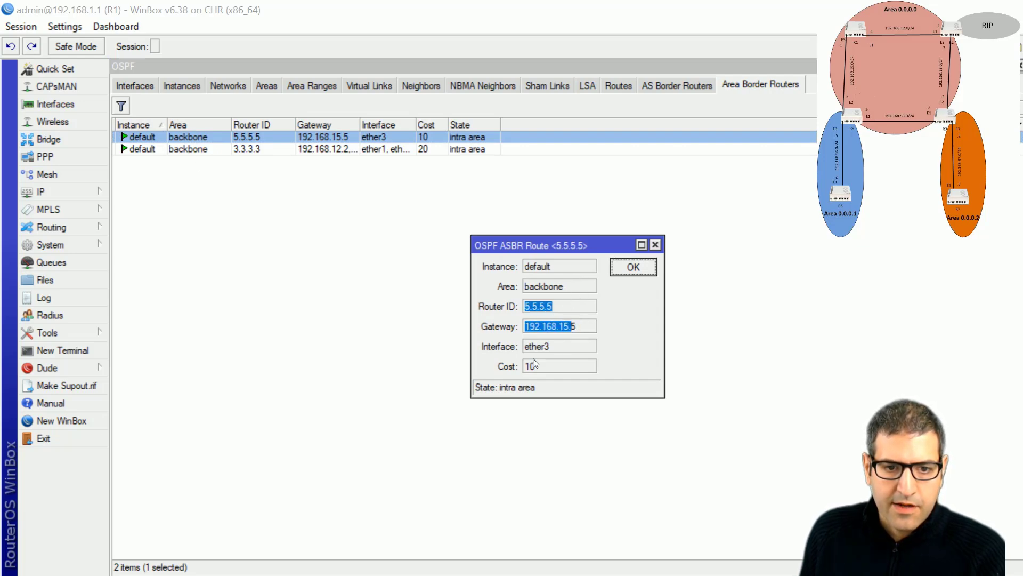
left_click(634, 269)
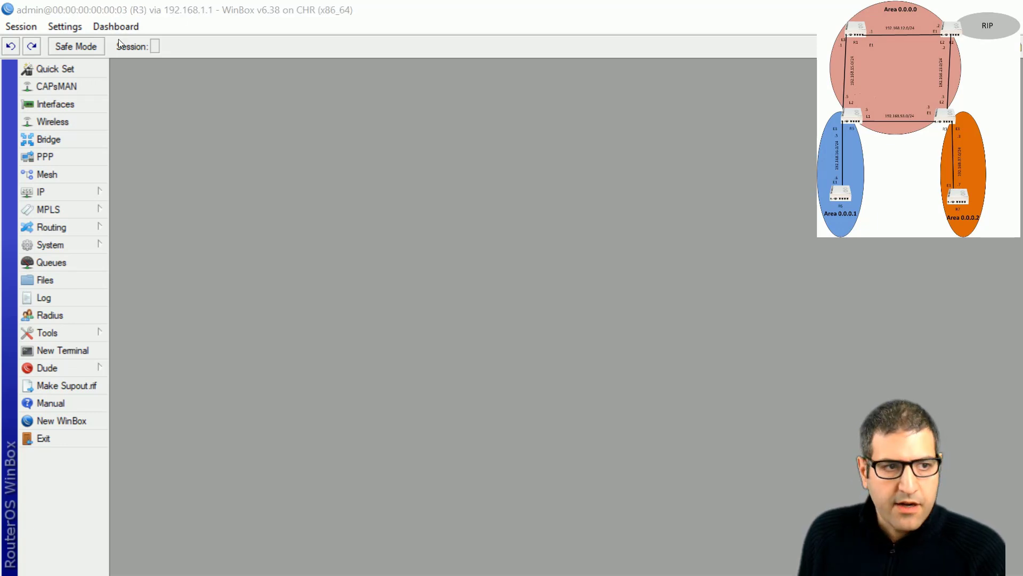
Open OSPF in R3's WinBox session and check its area border routers and the areas of its LSA entries
left_click(77, 227)
left_click(176, 298)
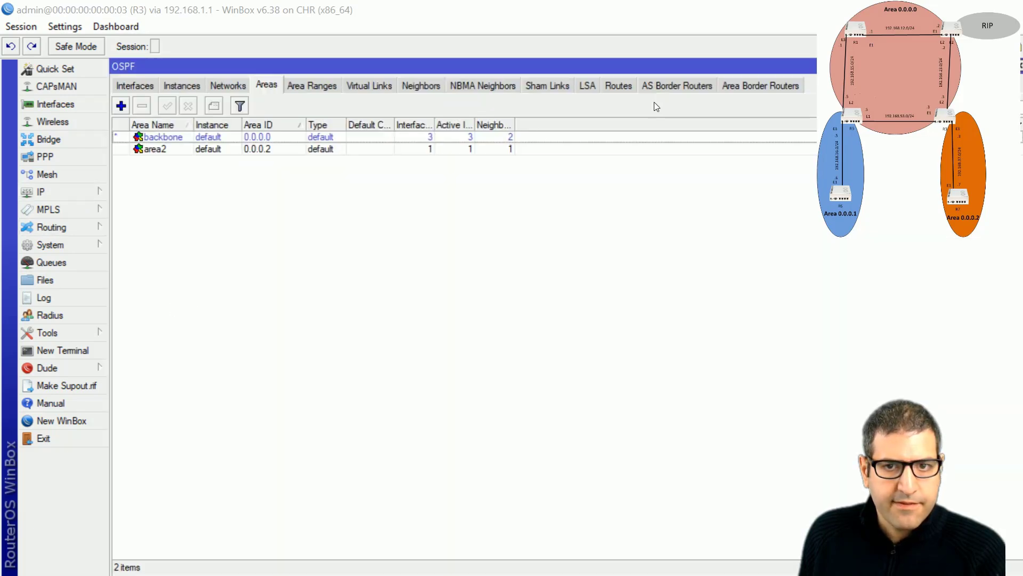
left_click(760, 85)
left_click(587, 85)
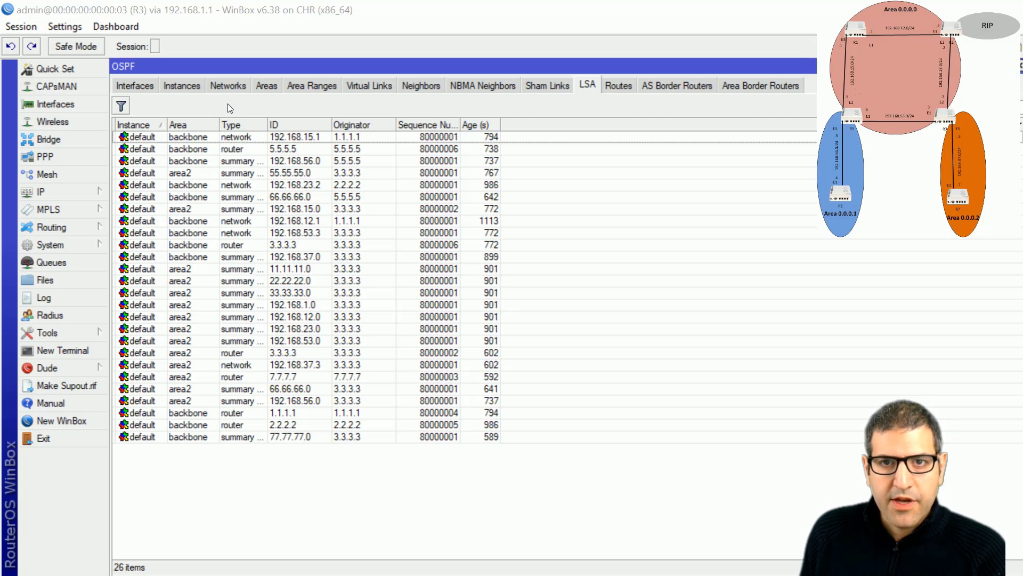
left_click(203, 140)
left_click(204, 161)
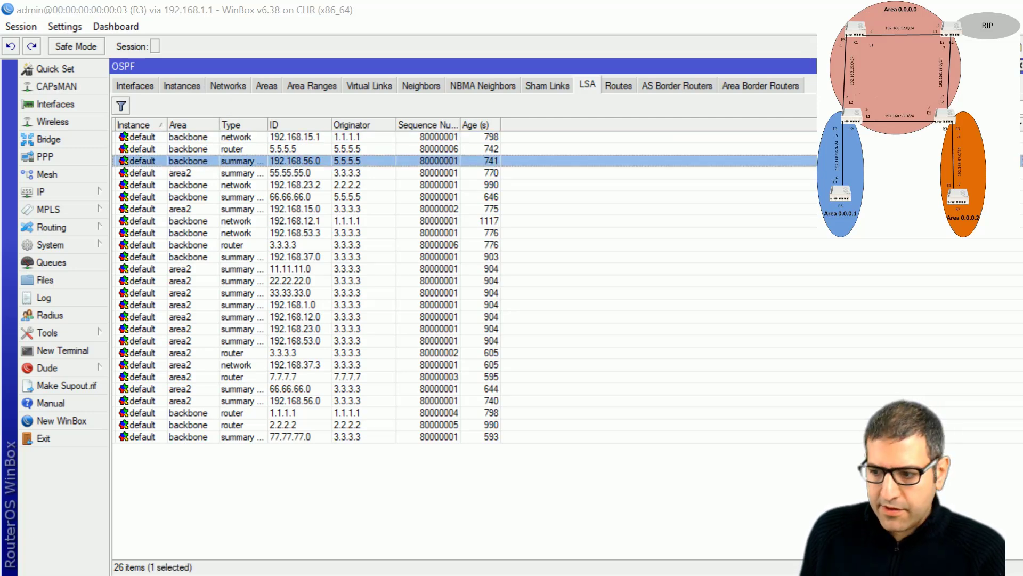
Mark R3's interfaces toward Area 0.0.0.0 and Area 0.0.0.2 in red on the Paint diagram, then return to R3's LSA list
key("alt+Tab")
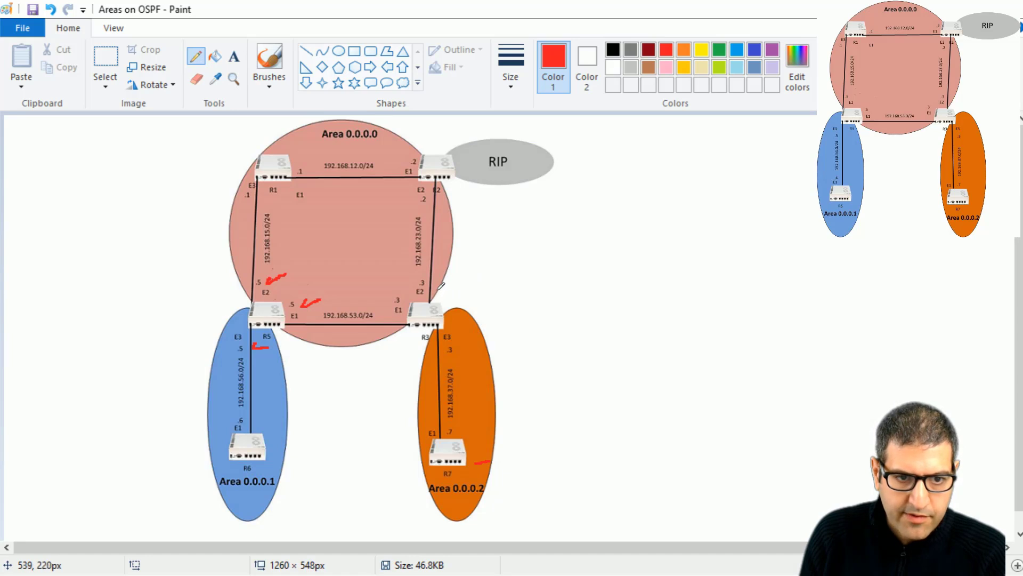
mouse_move(440, 282)
left_mouse_down()
mouse_move(425, 296)
mouse_move(438, 293)
mouse_move(435, 329)
mouse_move(462, 338)
left_mouse_up()
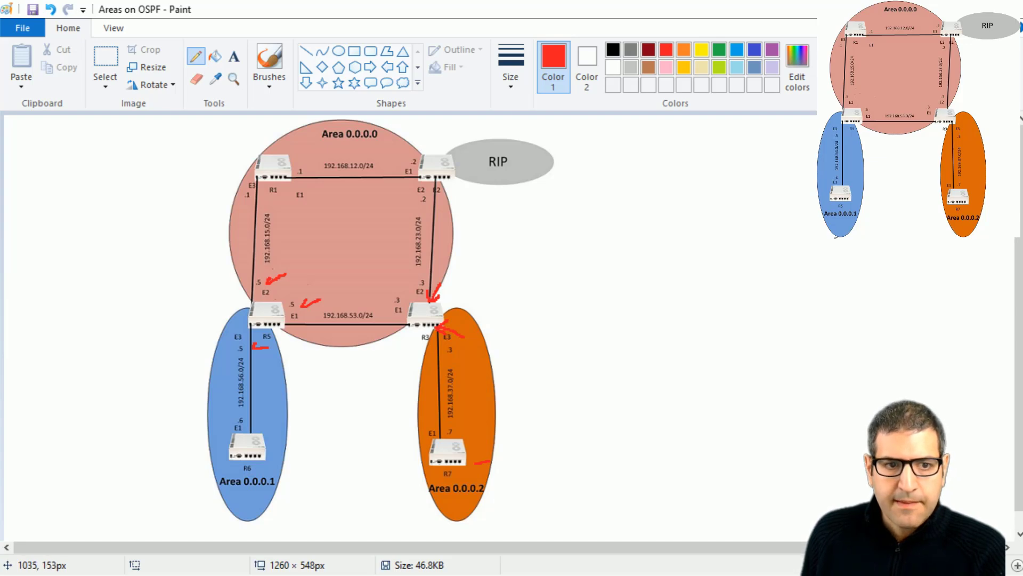
left_click(937, 9)
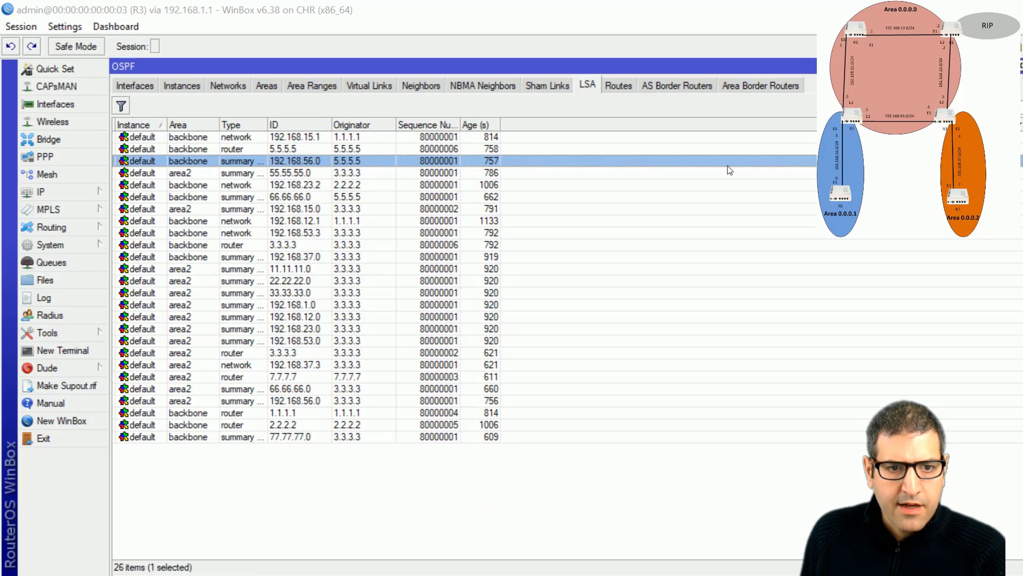
left_click(193, 150)
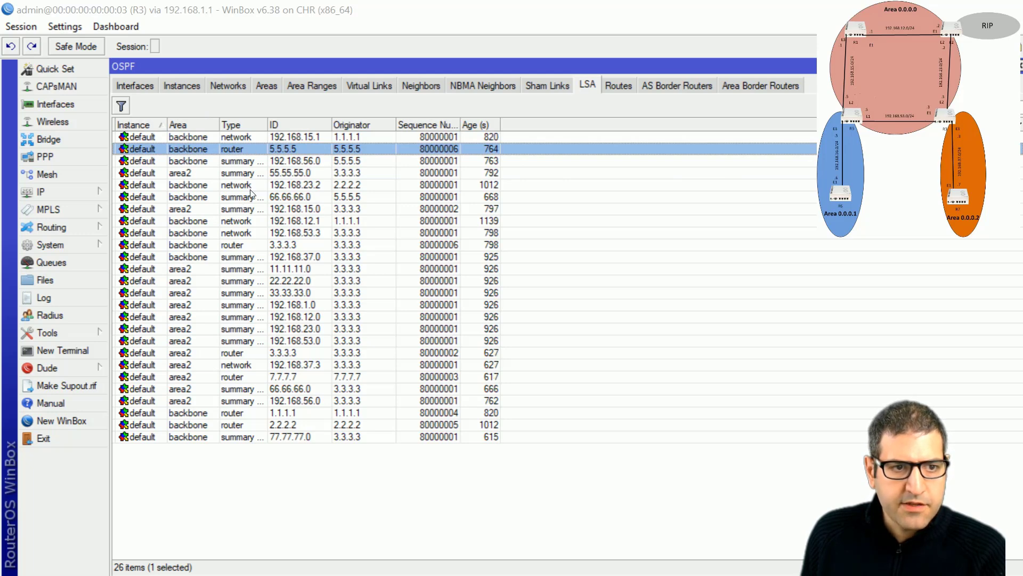
Examine the area2 LSA entries in R3's LSA list, from the 192.168.15.0 summary to the 192.168.37.3 network entry
left_click(198, 208)
left_click(189, 272)
left_click(188, 293)
left_click(188, 314)
left_click(187, 328)
left_click(185, 340)
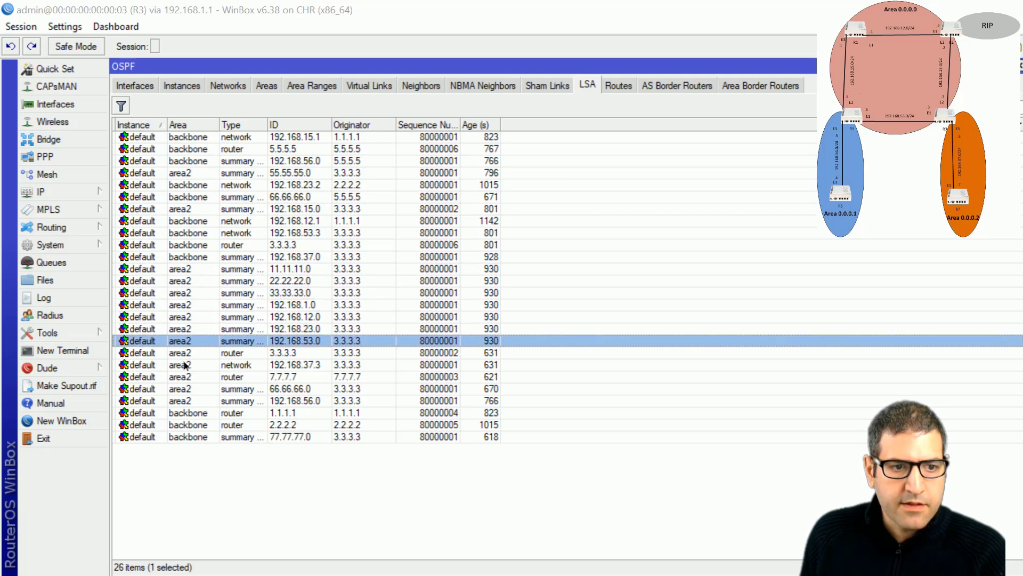
left_click(184, 365)
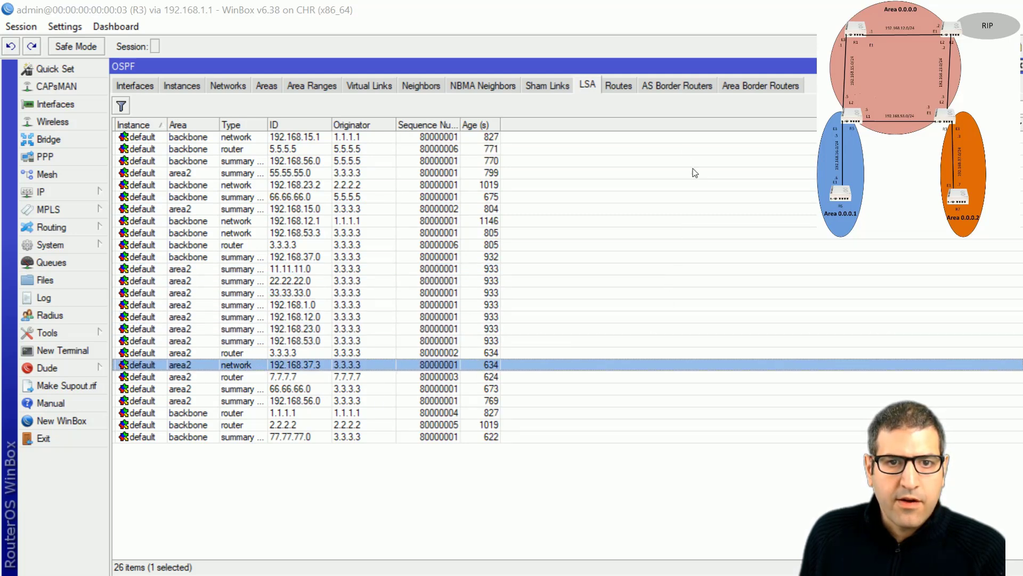
Switch to R1's WinBox session and open its OSPF route list
left_click(620, 87)
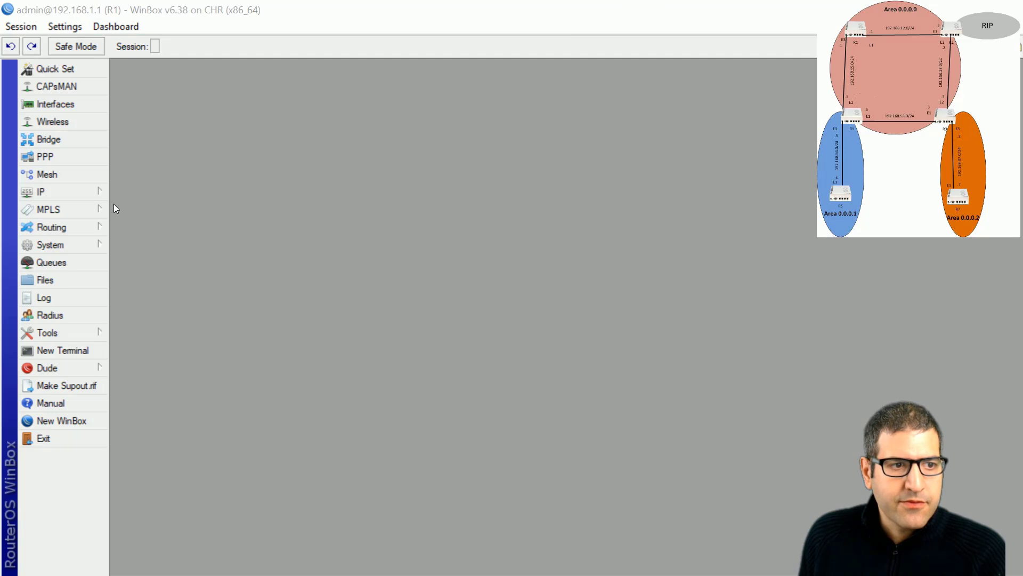
left_click(80, 227)
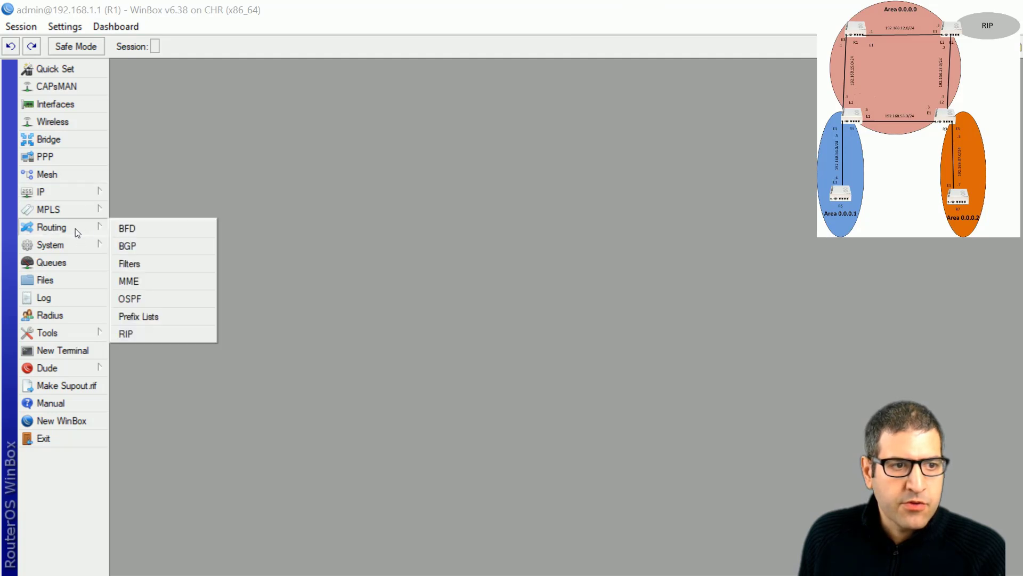
left_click(189, 299)
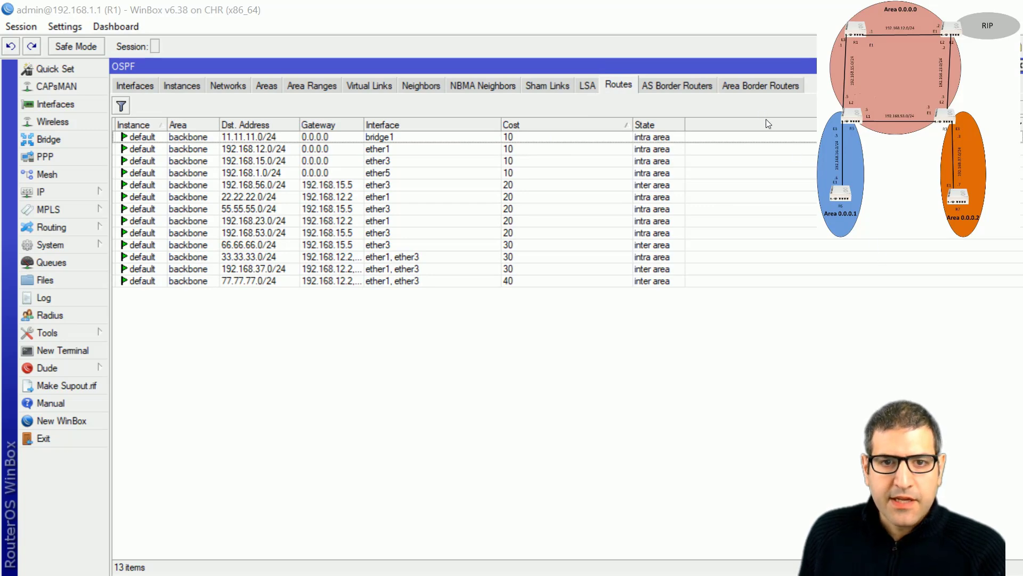
Go through R1's OSPF routes one by one and compare which have the state intra area or inter area
left_click(693, 138)
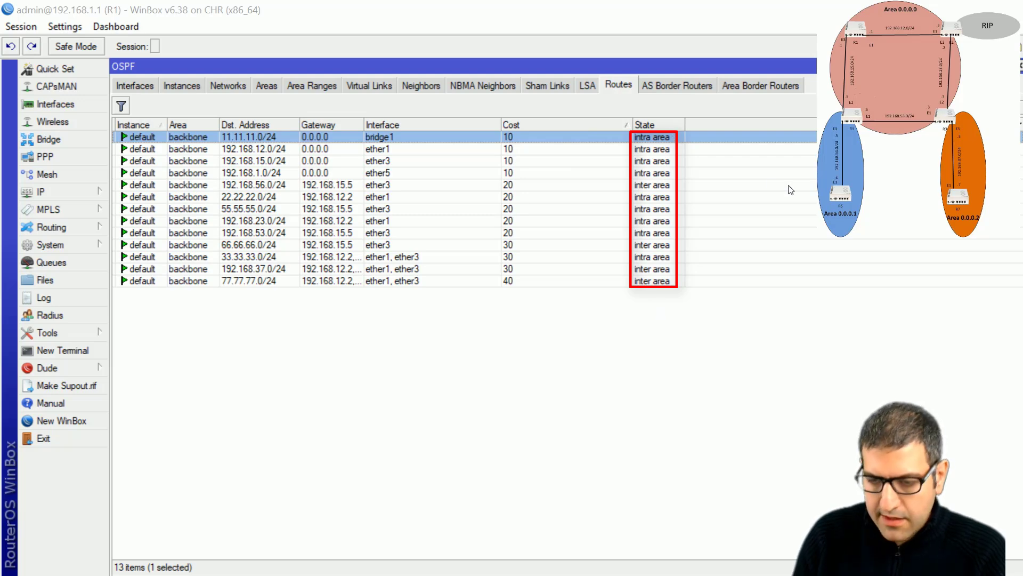
key("Down")
key("Down")
key("Down")
key("Down")
key("Down")
key("Down")
key("Down")
key("Down")
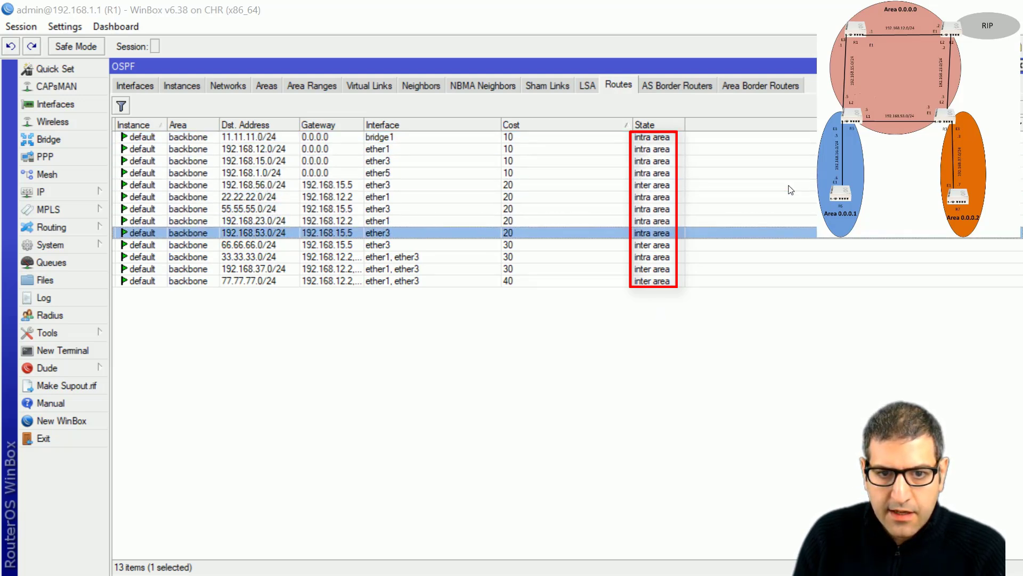
key("Down")
key("Down")
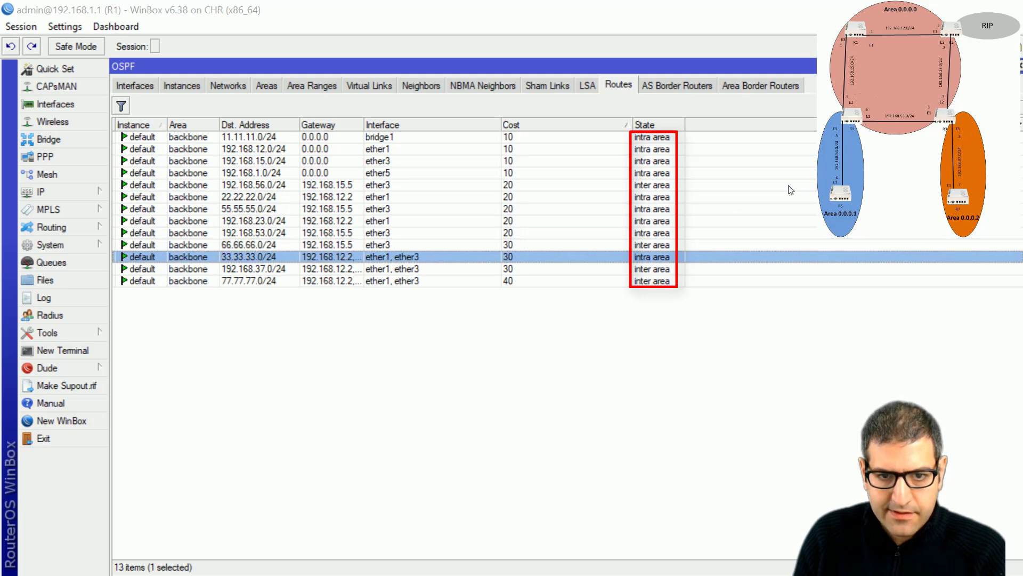
key("Down")
key("Down")
key("Up")
key("Up")
key("Up")
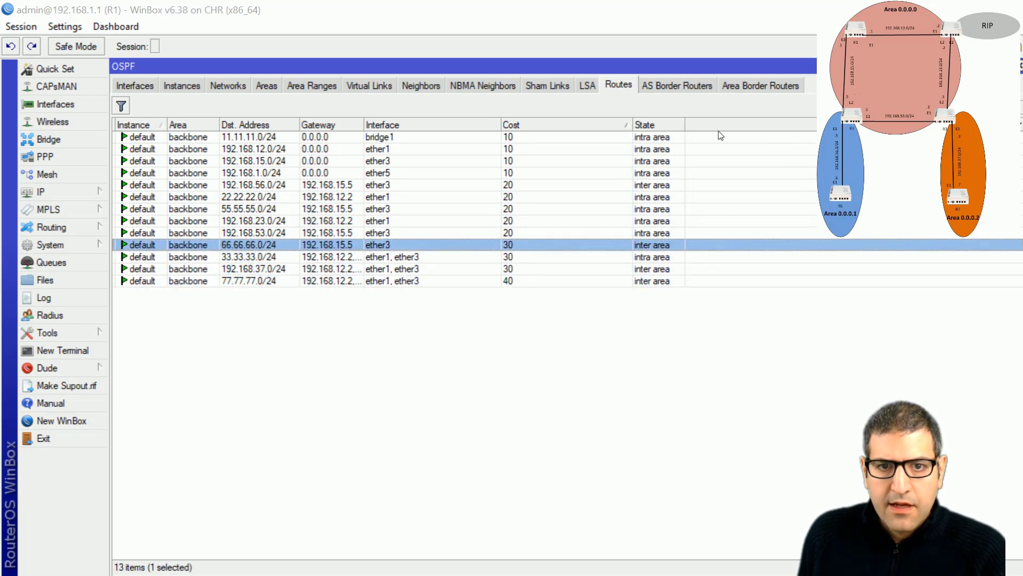
Review R1's intra-area routes again from 11.11.11.0/24 down to 192.168.53.0/24 and compare them with the 66.66.66.0/24 route
left_click(667, 140)
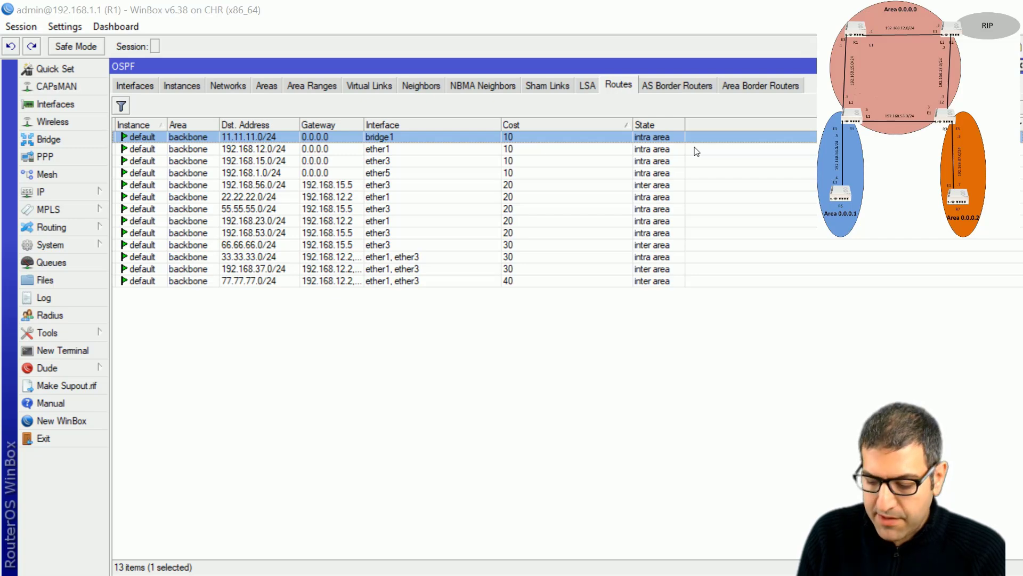
key("Down")
key("Down")
key("Down")
key("Down")
key("Down")
key("Down")
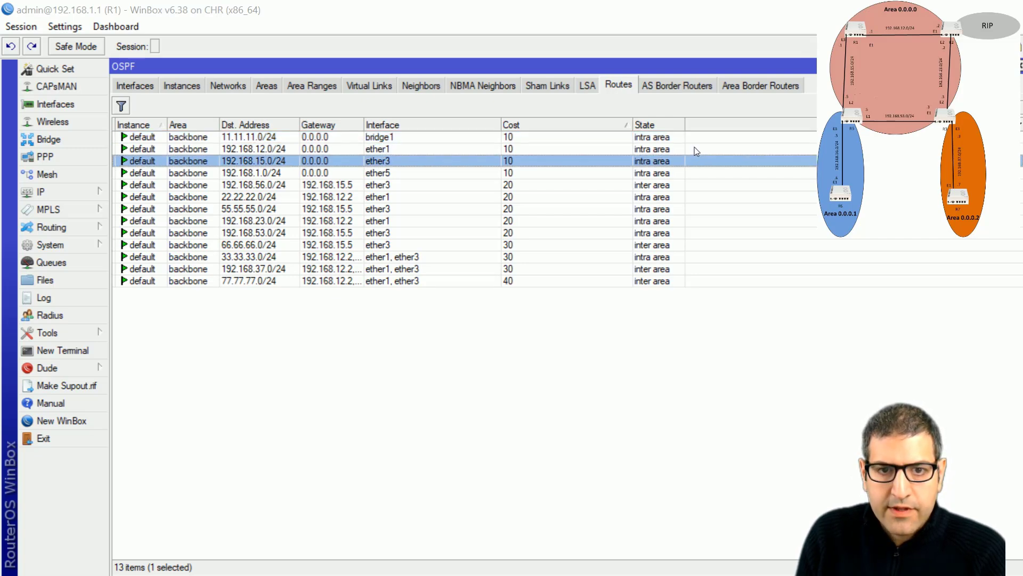
key("Down")
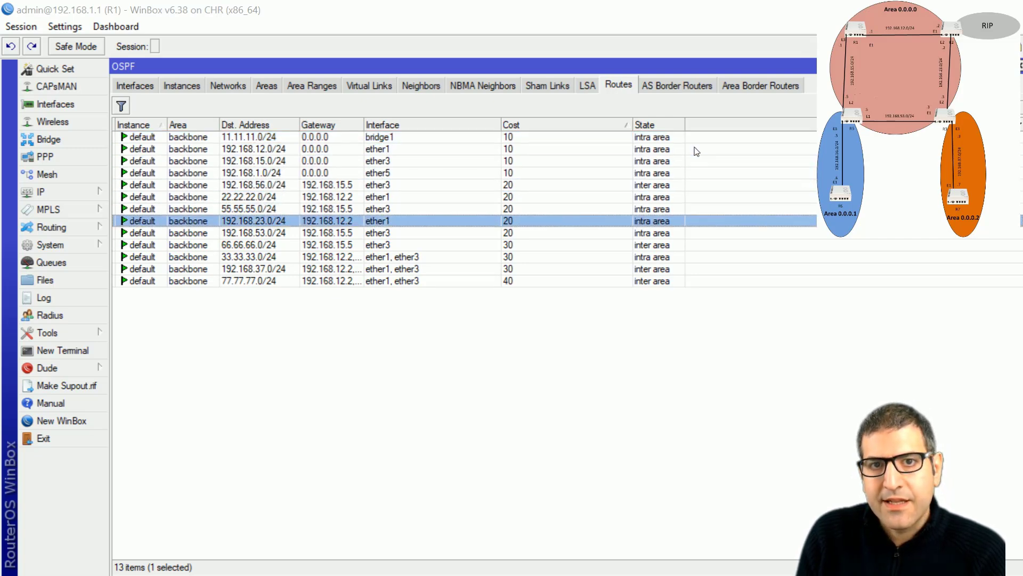
key("Down")
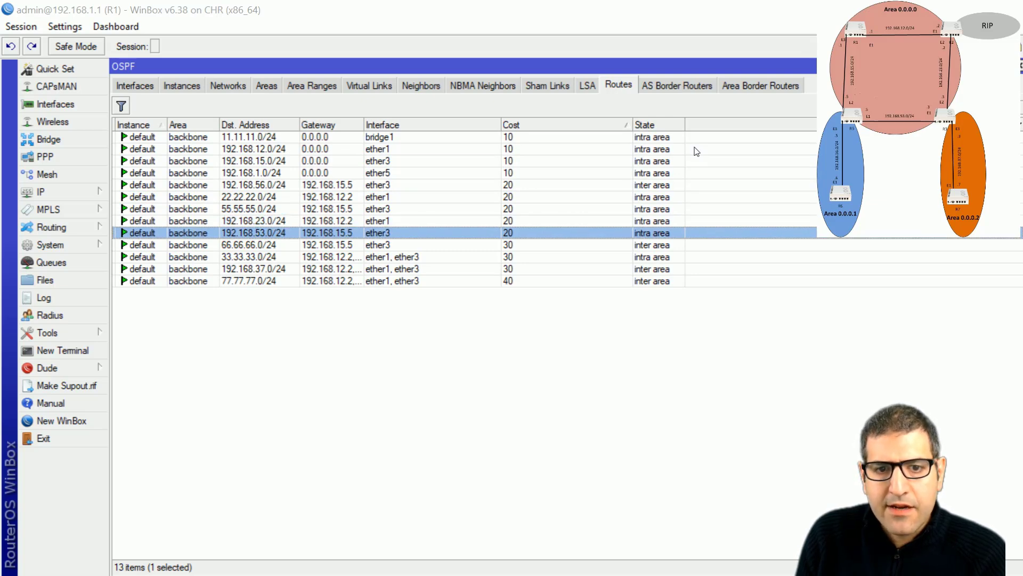
key("Down")
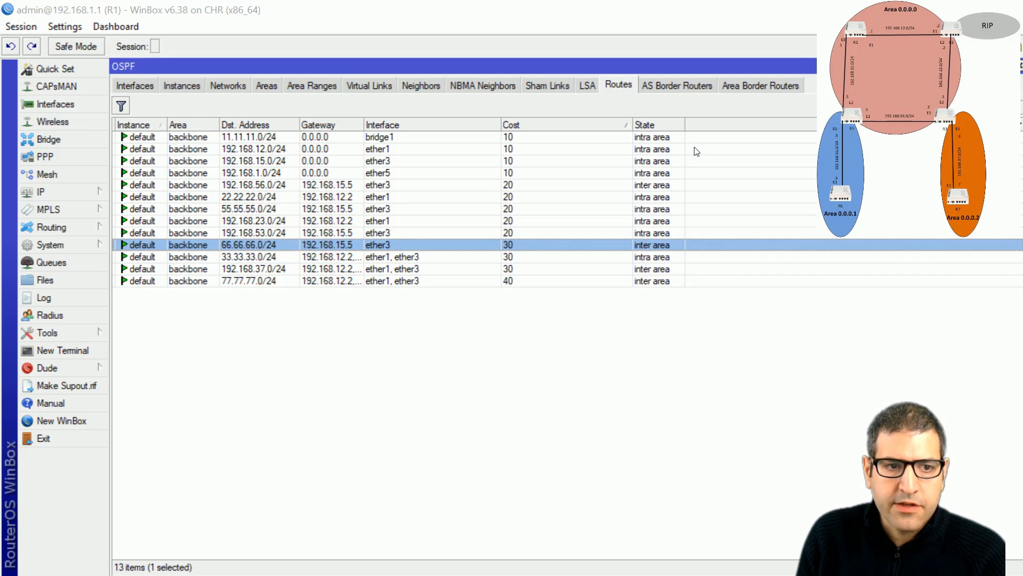
key("Up")
key("Down")
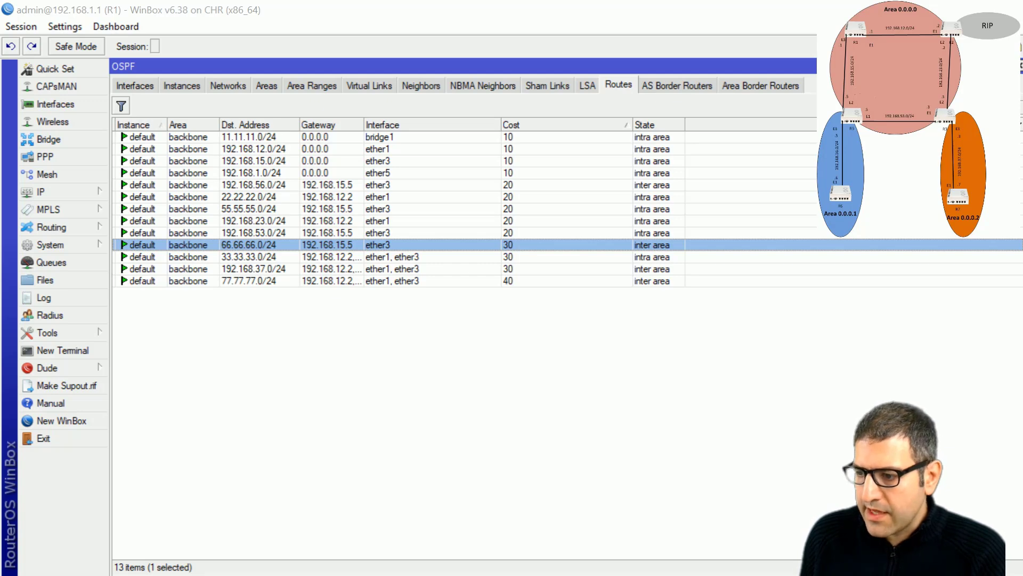
Mark R6 in Area 0.0.0.1 and R1 in Area 0.0.0.0 in red on the Paint diagram, then return to R1's OSPF routes
key("alt+Tab")
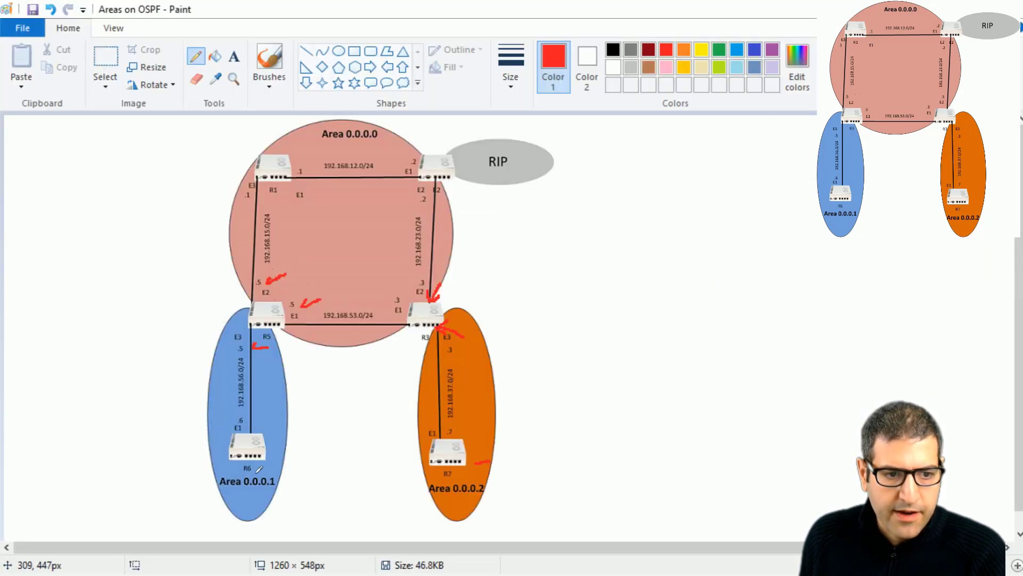
left_click_drag(290, 441, 308, 433)
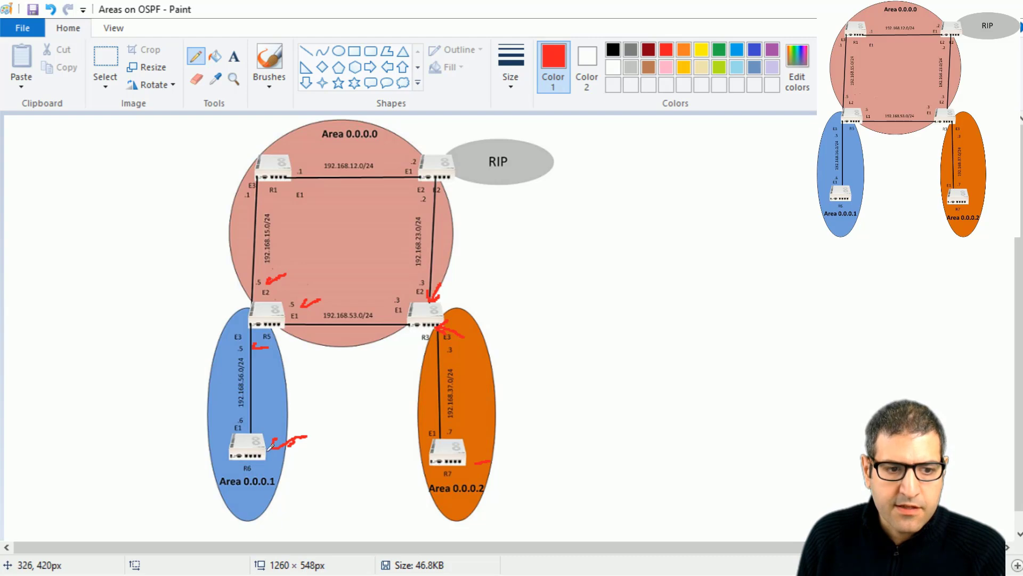
key("alt+Tab")
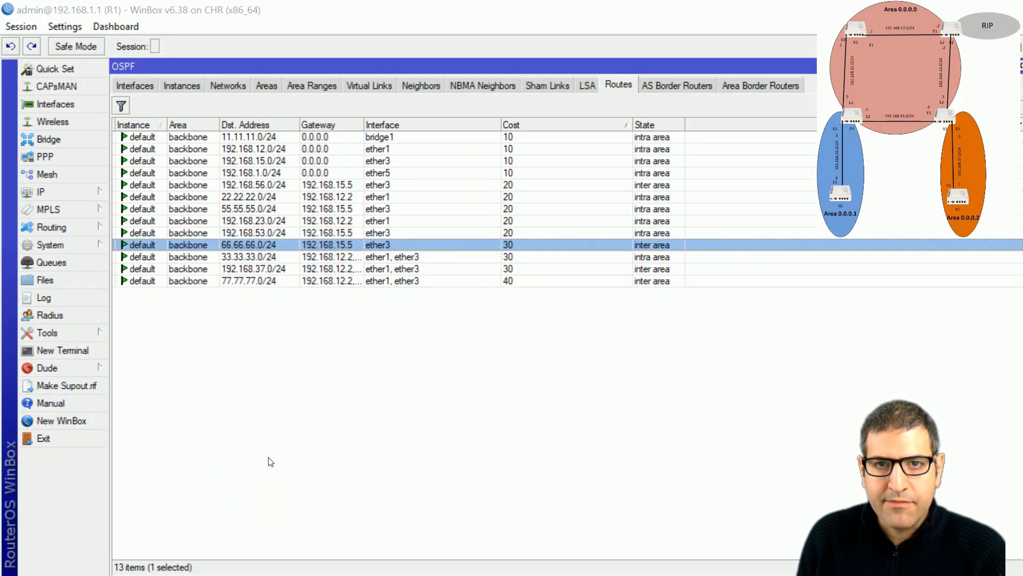
key("alt+Tab")
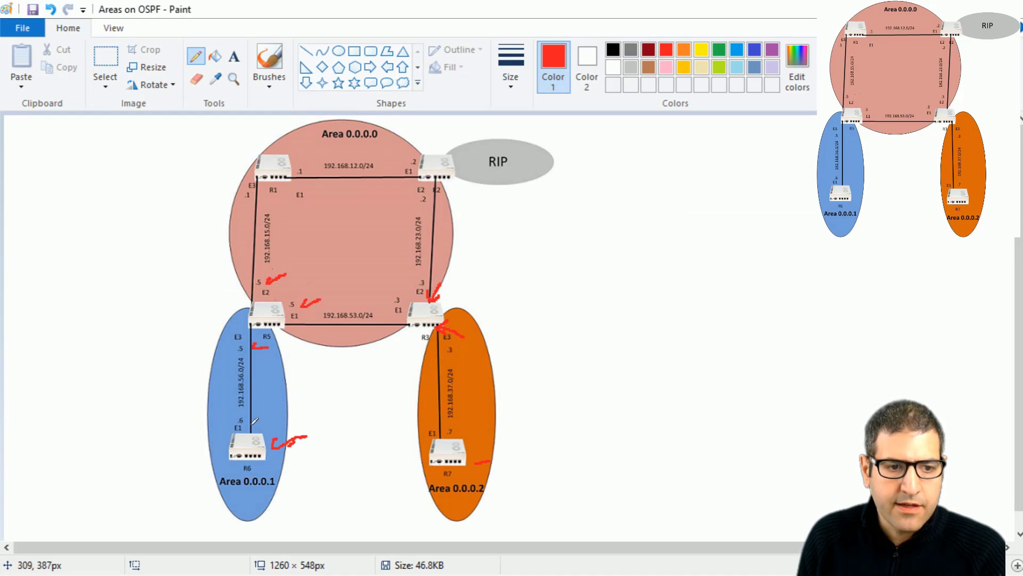
left_click_drag(265, 135, 281, 144)
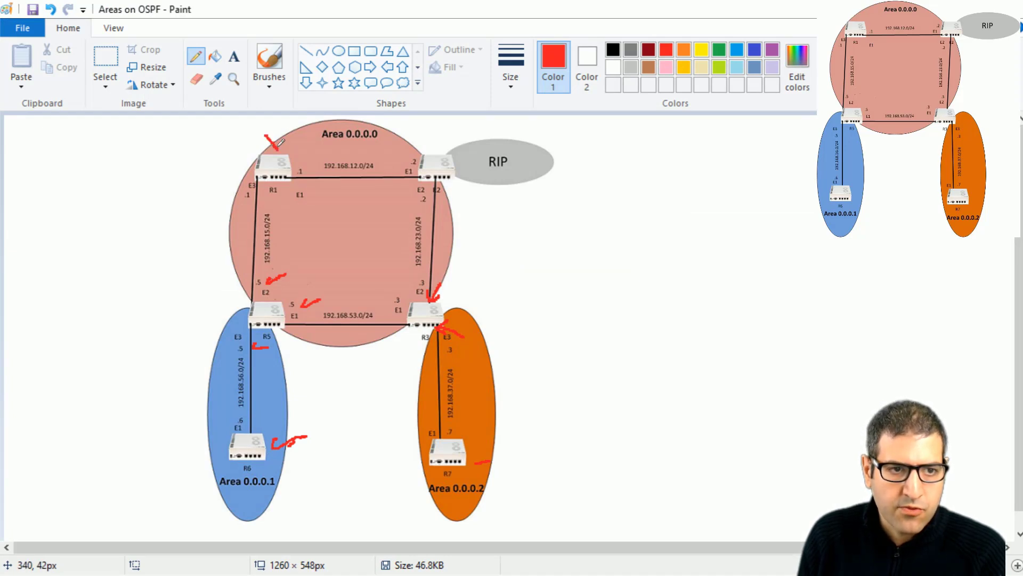
key("alt+Tab")
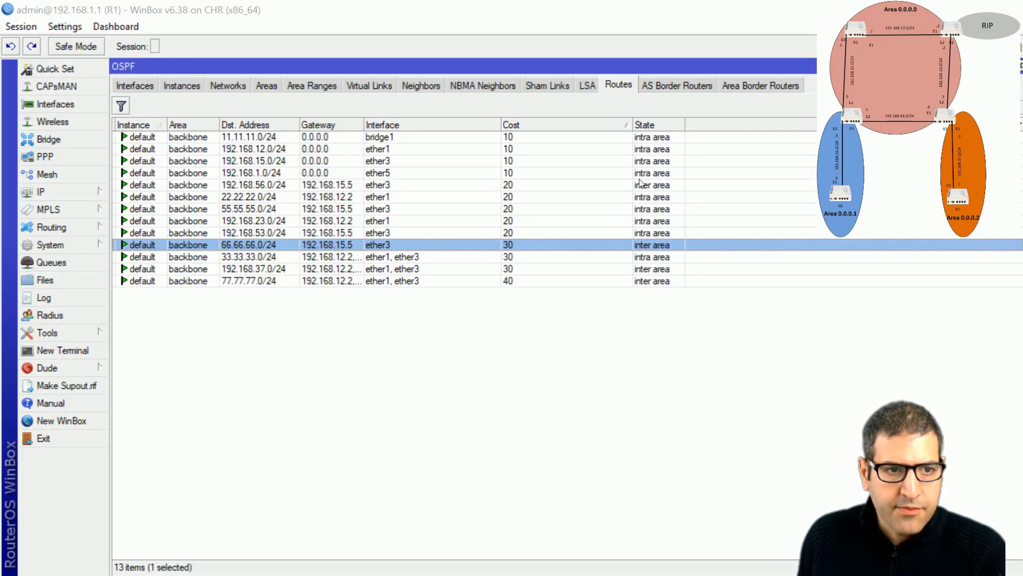
Check R1's route to 22.22.22.0/24 and mark the router next to the RIP network in red on the Paint diagram
left_click(591, 197)
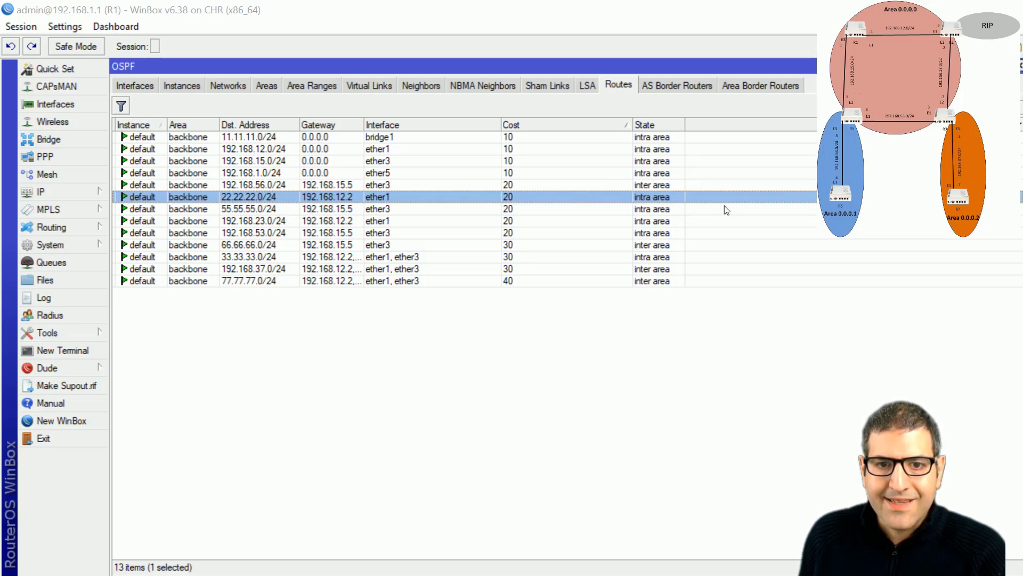
key("alt+Tab")
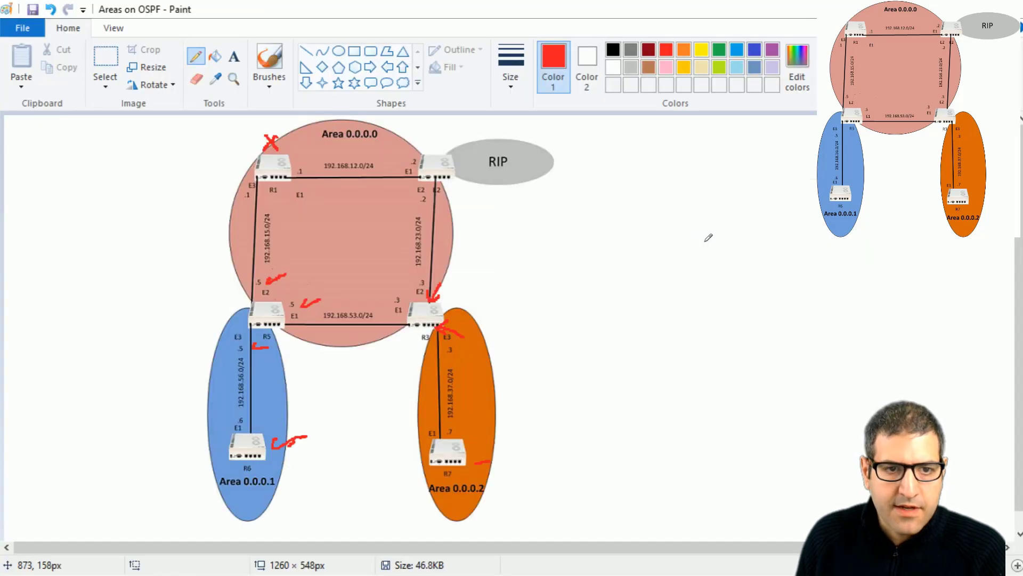
left_click_drag(423, 140, 440, 139)
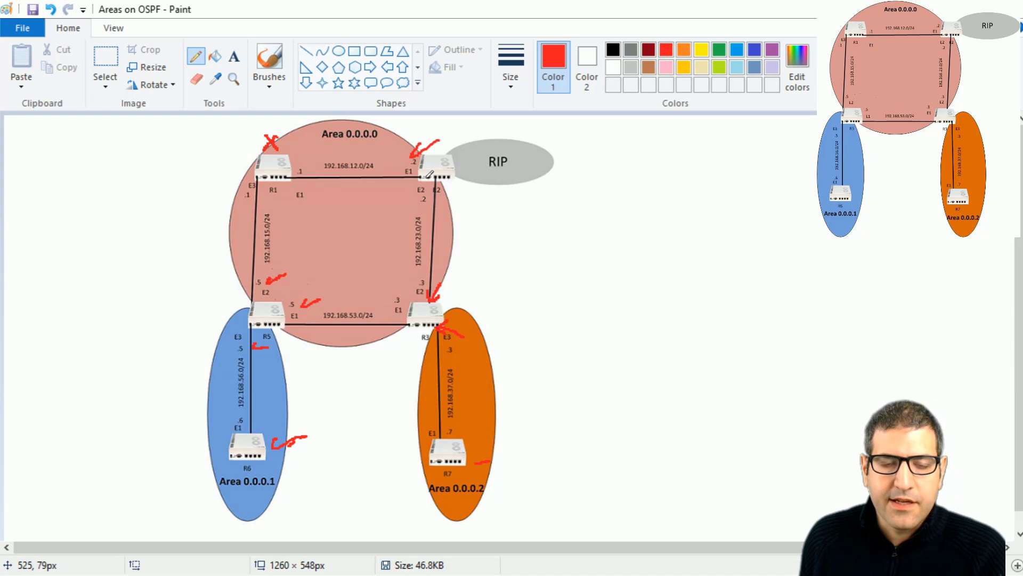
Switch to the PowerPoint lab slide and tick off the question about which routers are the ABRs in red ink
key("alt+Tab")
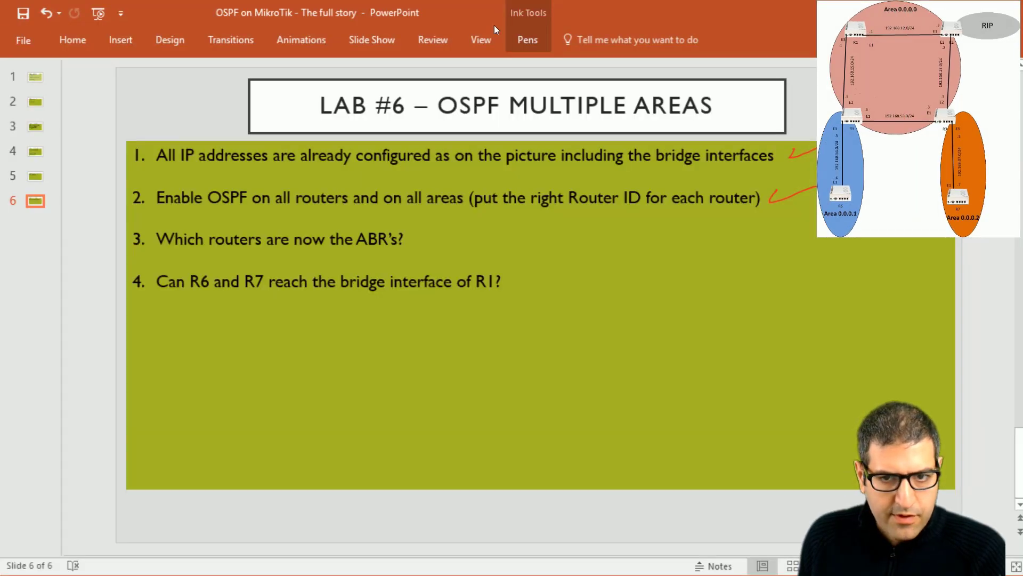
left_click_drag(429, 223, 471, 224)
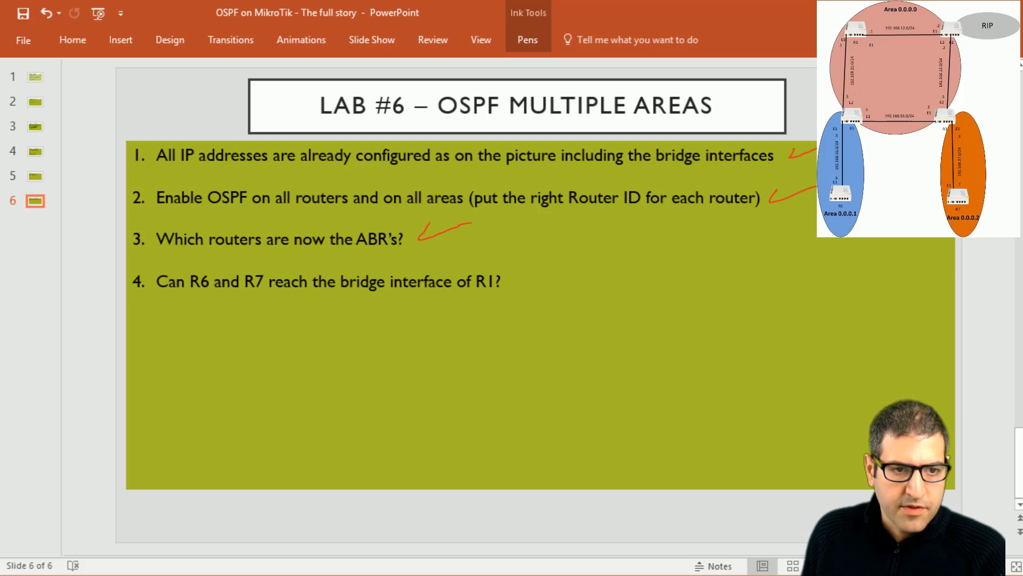
Ping R1's bridge address 11.11.11.11 from a terminal in R6's WinBox session, then stop the ping and close the terminal
key("alt+Tab")
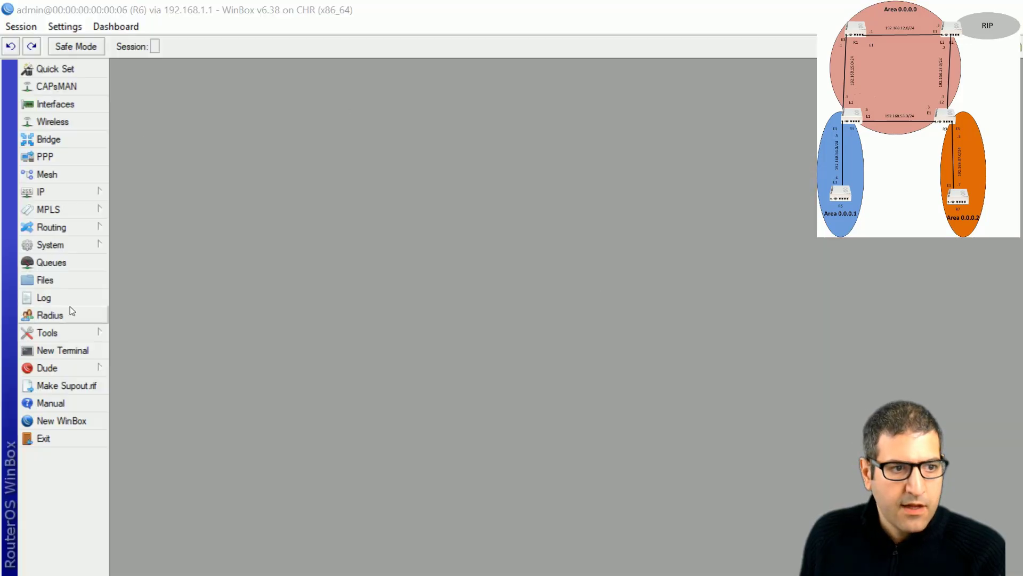
left_click(82, 350)
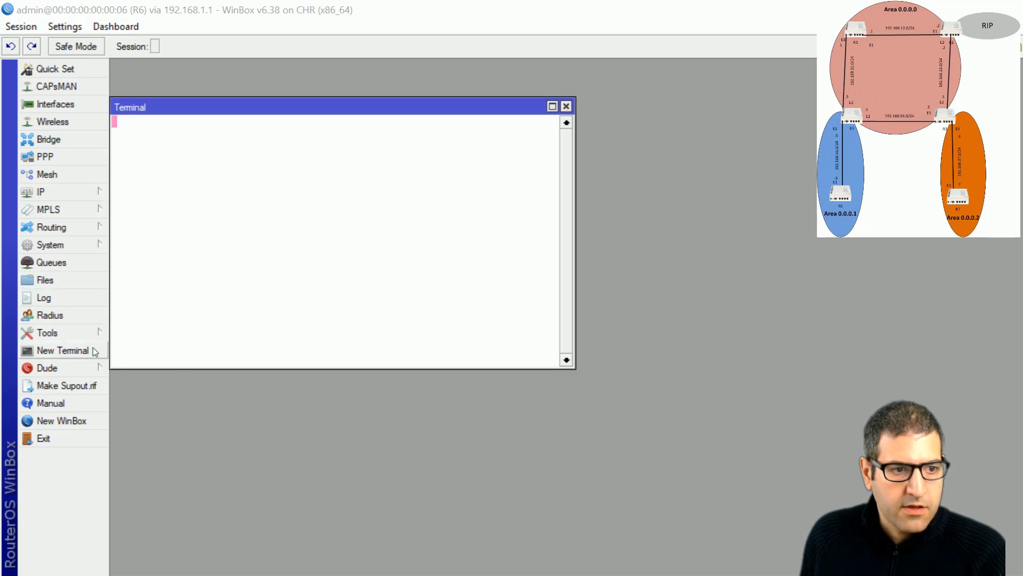
type("ping 11.")
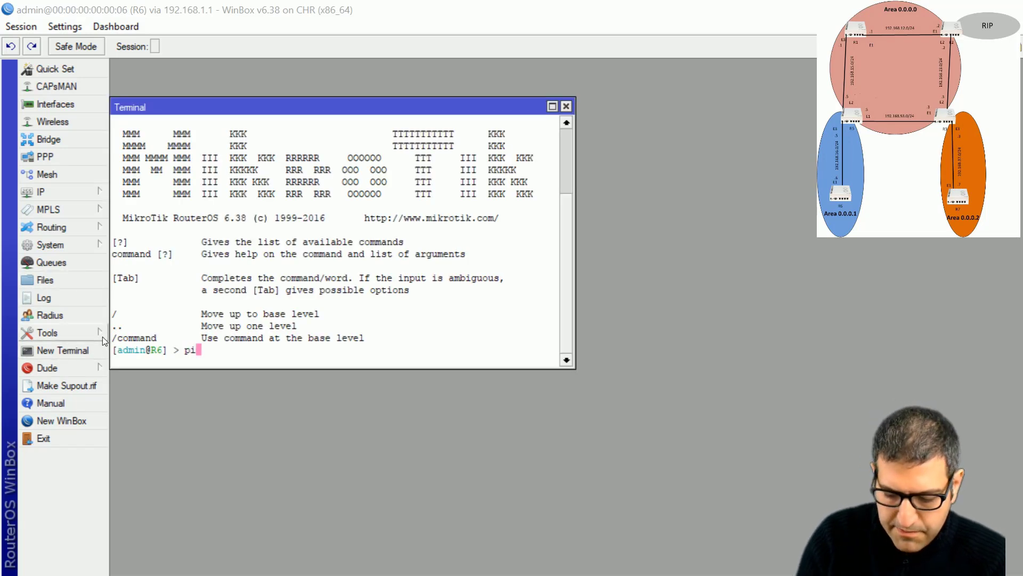
type("11.11.11")
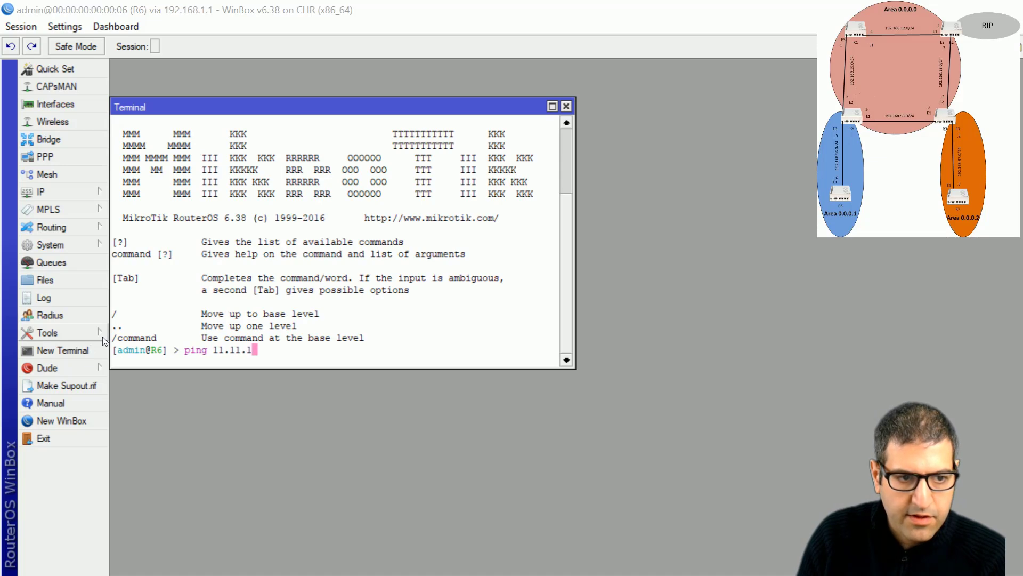
key("Return")
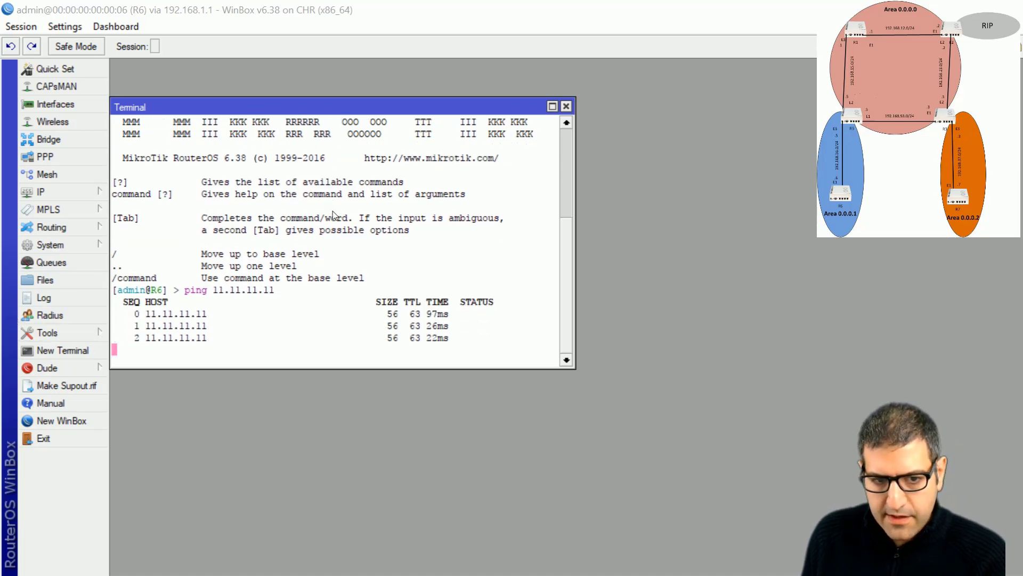
key("ctrl+c")
left_click(566, 106)
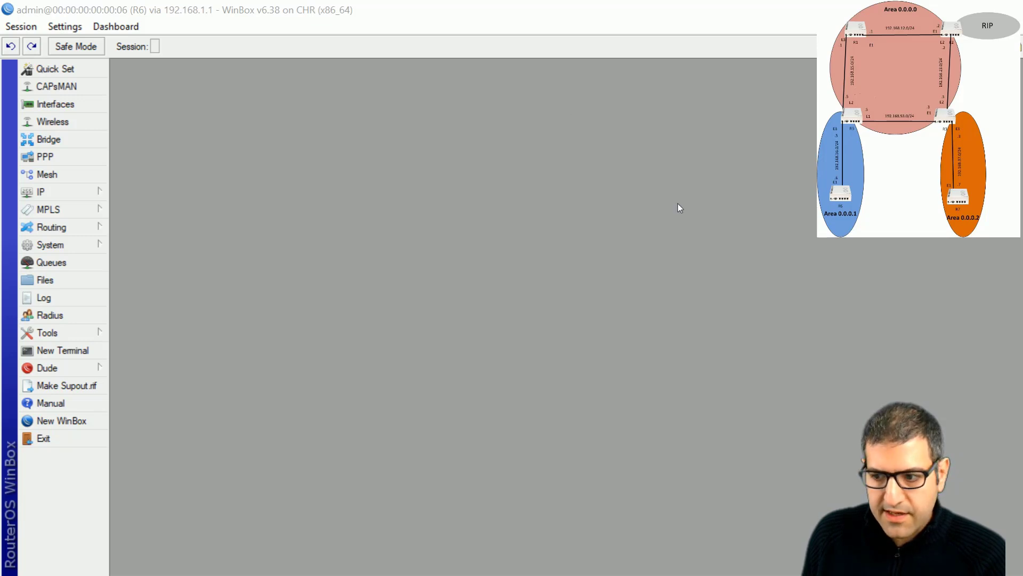
Ping 11.11.11.11 from a terminal in R7's WinBox session, then stop the ping and close the terminal
key("alt+Tab")
left_click(62, 350)
type("ping 11.11.11.11")
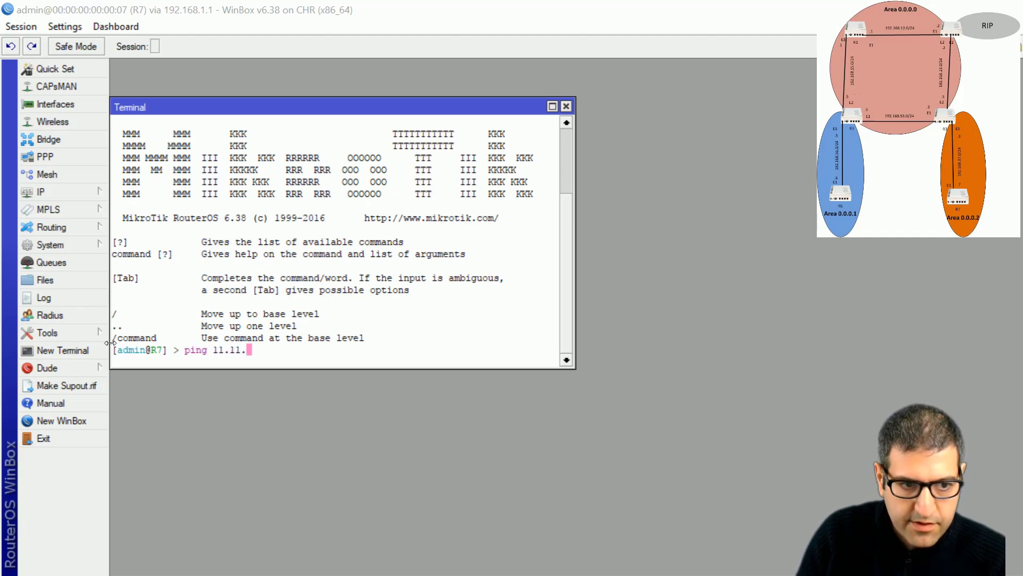
key("Return")
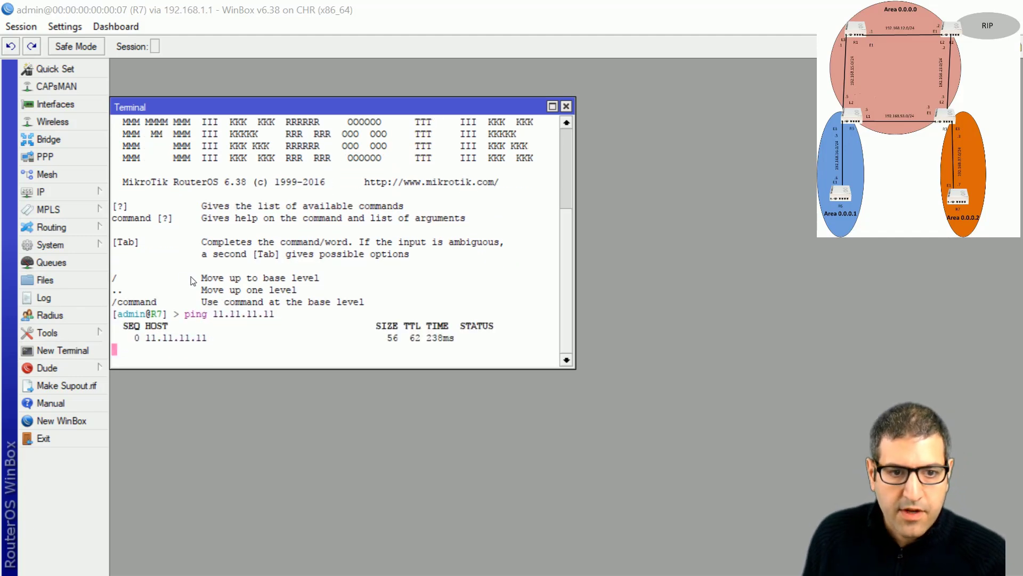
key("ctrl+c")
left_click(566, 106)
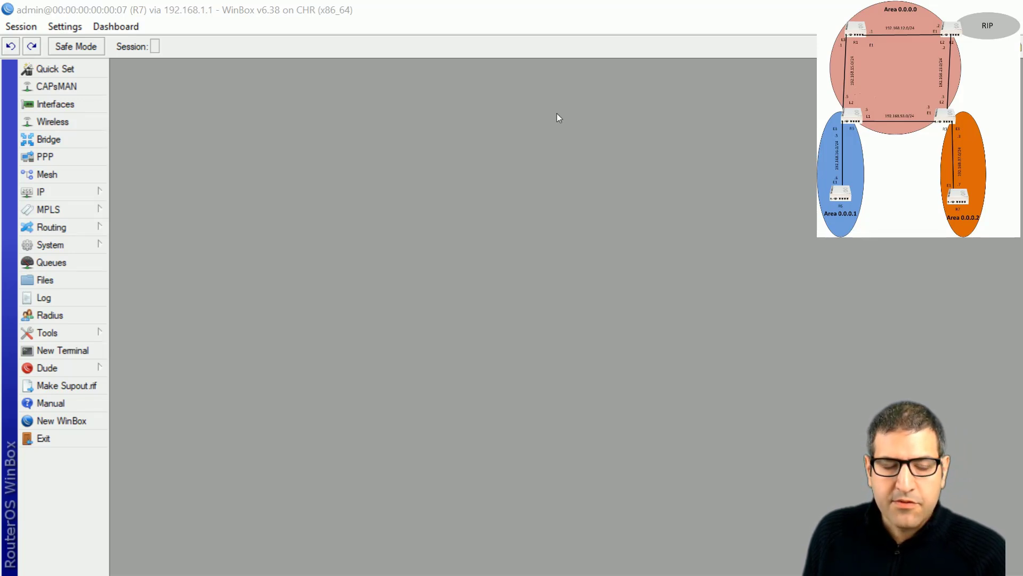
Open R7's IP route list and check the route to 11.11.11.0/24
left_click(84, 193)
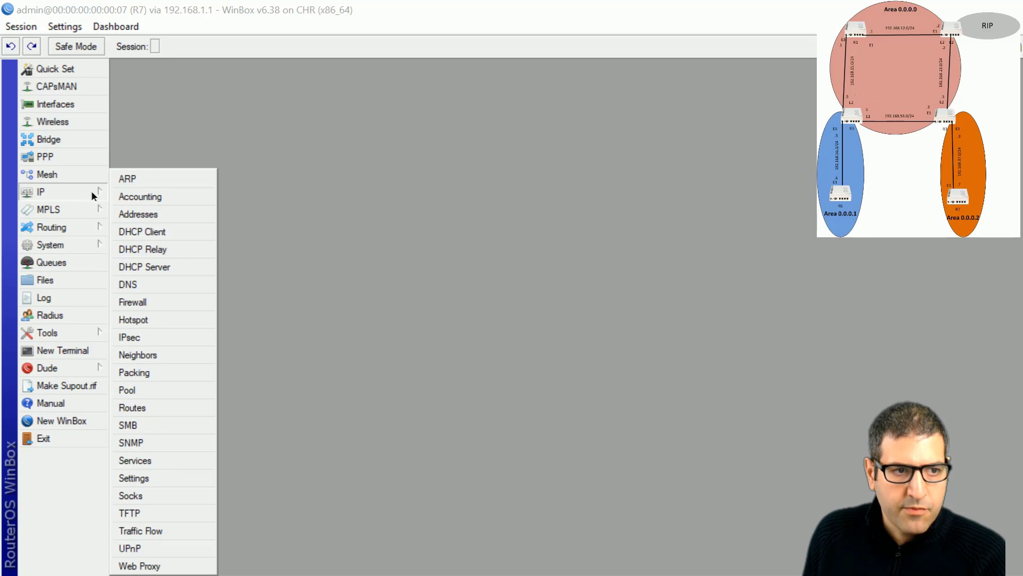
left_click(156, 407)
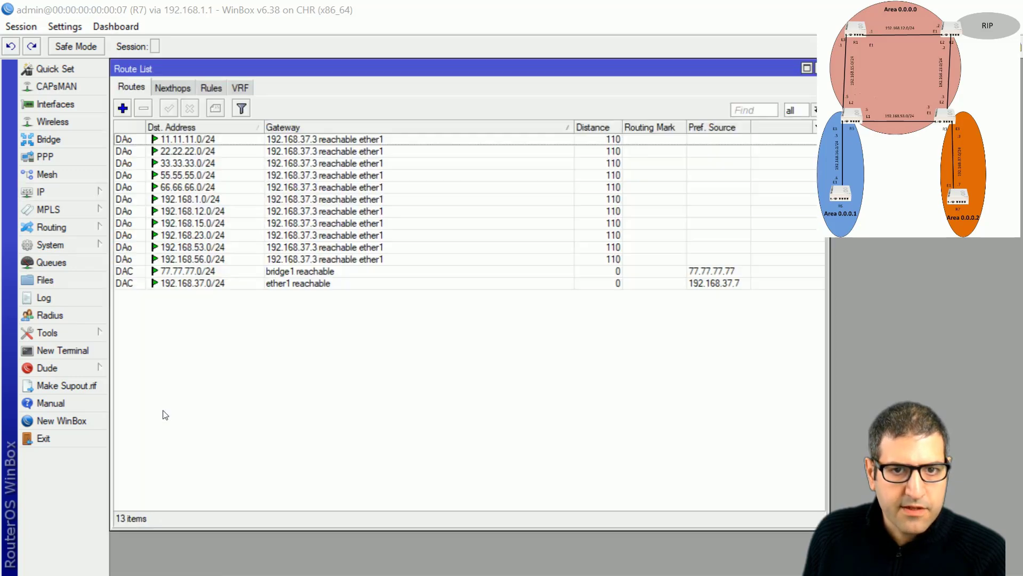
left_click(170, 140)
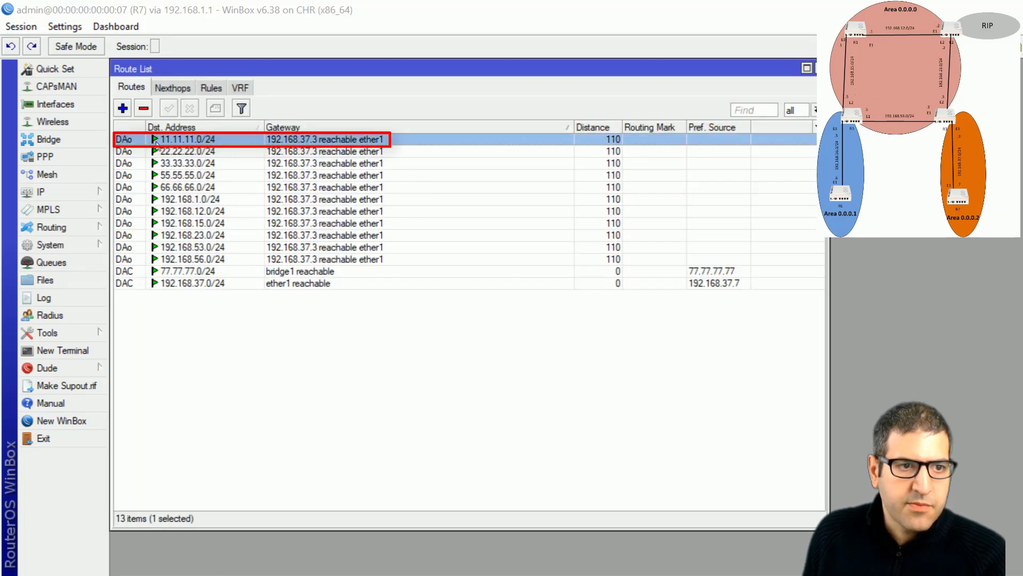